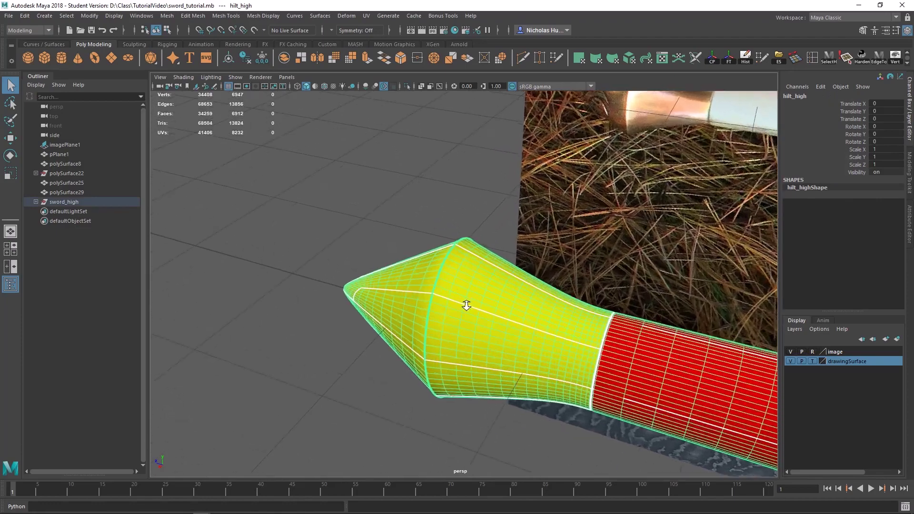
Step: Bevel the edge loop around the widest part of the high-poly pommel with a fraction of 0.2
middle_click_drag(470, 289, 405, 280, "alt")
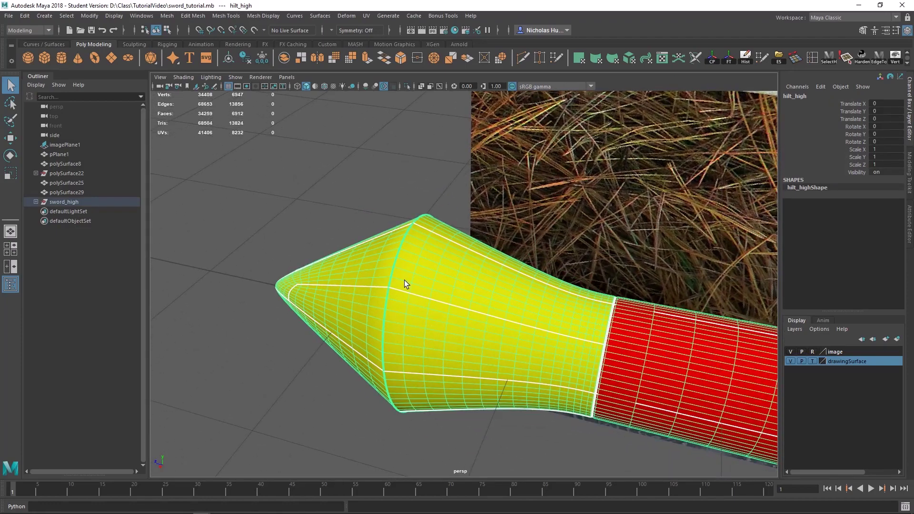
right_click_drag(404, 242, 404, 220)
double_click(405, 223)
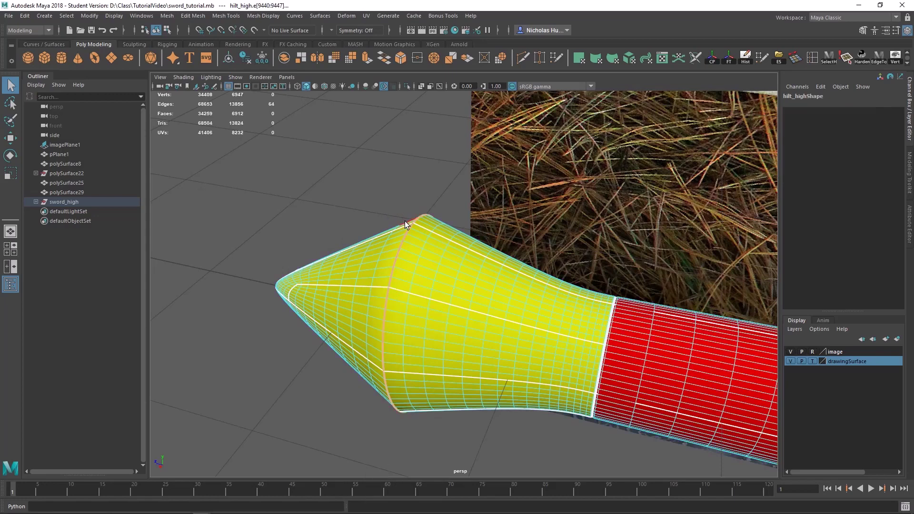
right_click(405, 270, "shift")
right_click_drag(412, 270, 446, 271)
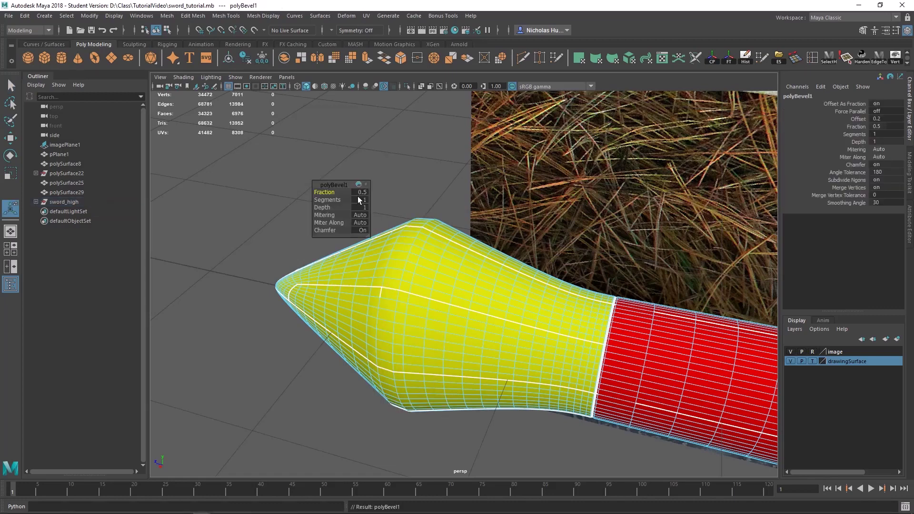
left_click(360, 192)
key("Return")
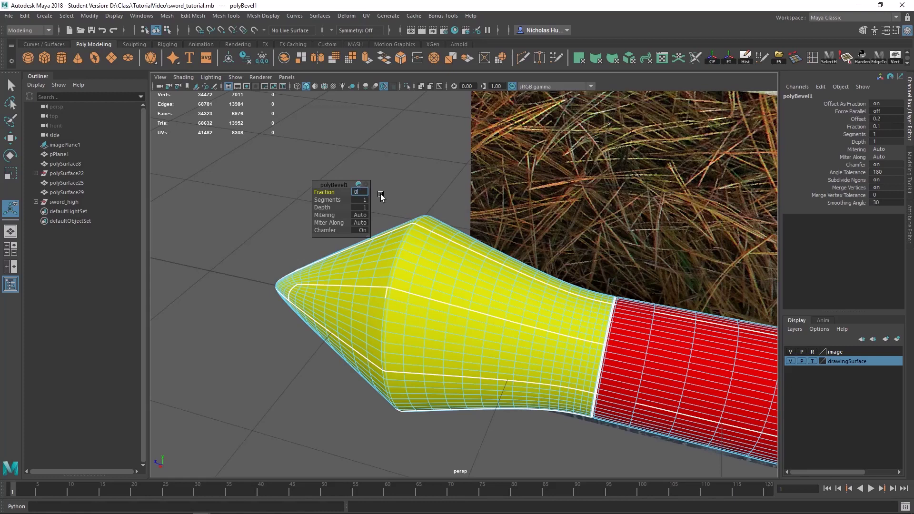
key("Return")
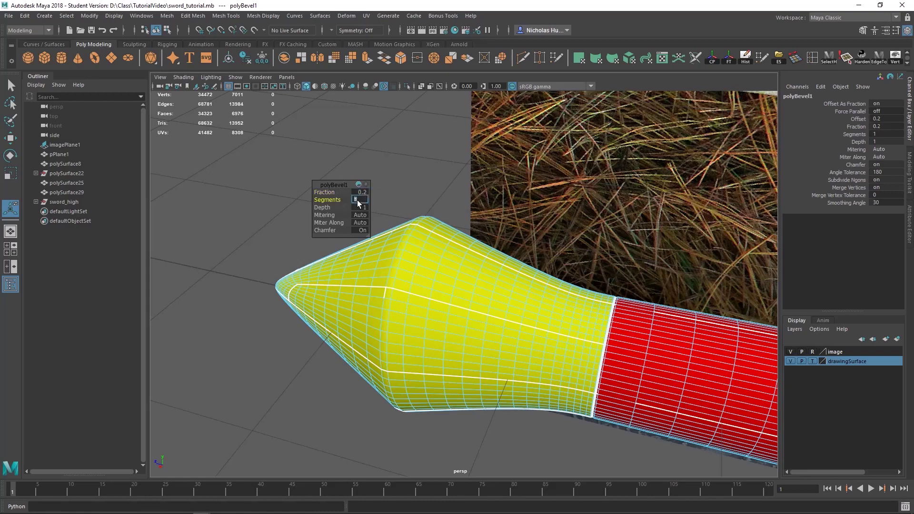
Step: Set the pommel bevel to 3 segments, return the hilt to object mode and deselect it
left_click(358, 200)
type("3")
key("Return")
right_click_drag(412, 243, 536, 255)
key("q")
left_click(452, 209)
Step: Examine the high-poly sword as a whole, checking its blade, crossguard and hilt meshes against the contents of the sword_high group
left_click_drag(546, 328, 532, 324, "alt")
middle_click_drag(283, 176, 339, 233, "alt")
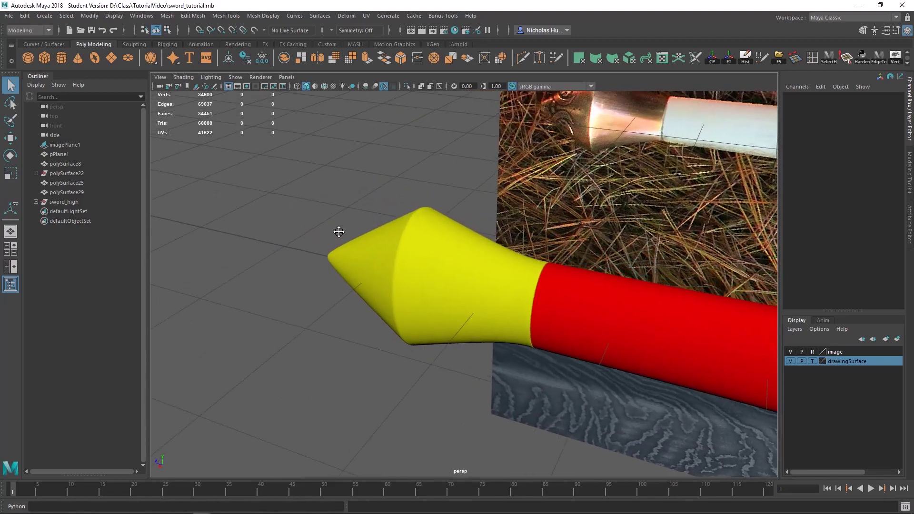
right_click_drag(338, 232, 471, 319, "alt")
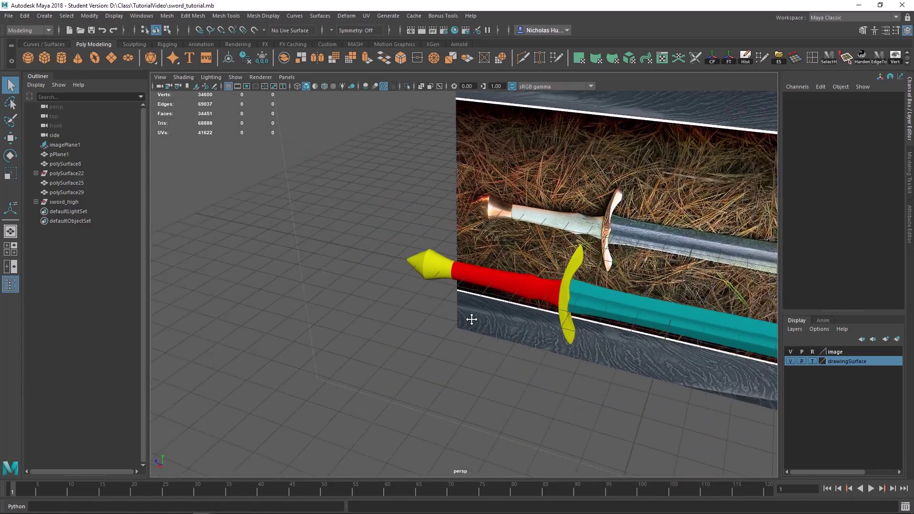
left_click_drag(471, 319, 422, 273, "alt")
middle_click_drag(422, 274, 408, 249, "alt")
left_click_drag(439, 371, 431, 278, "alt")
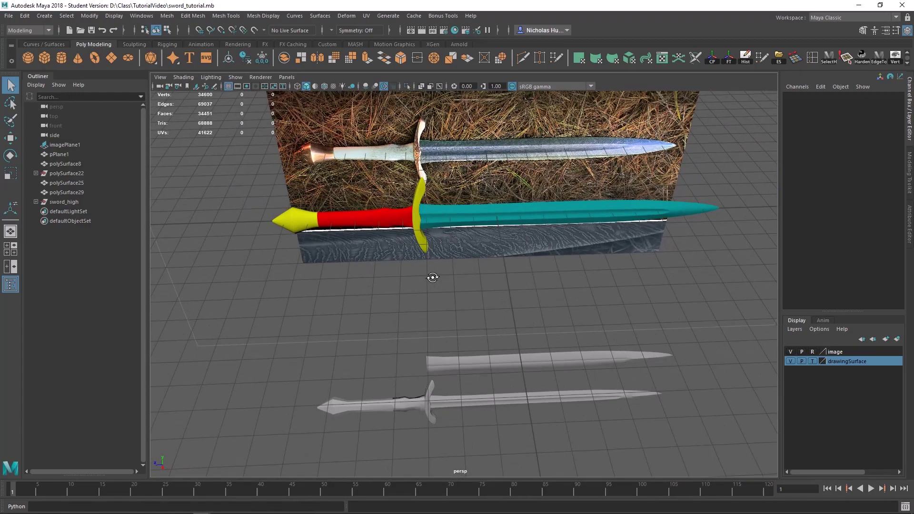
left_click(455, 211)
left_click(298, 219)
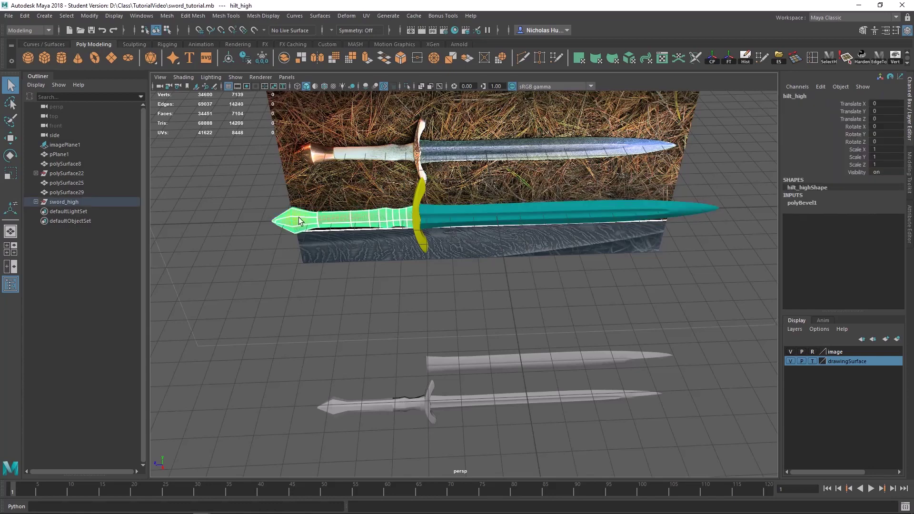
left_click(415, 213)
left_click(451, 213)
left_click(384, 218)
left_click(35, 201)
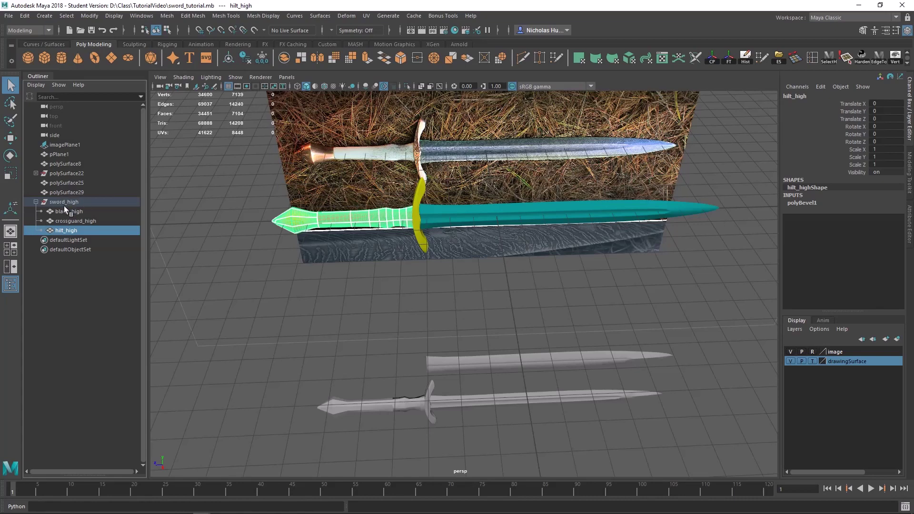
left_click(208, 379)
left_click(377, 217)
left_click(443, 214)
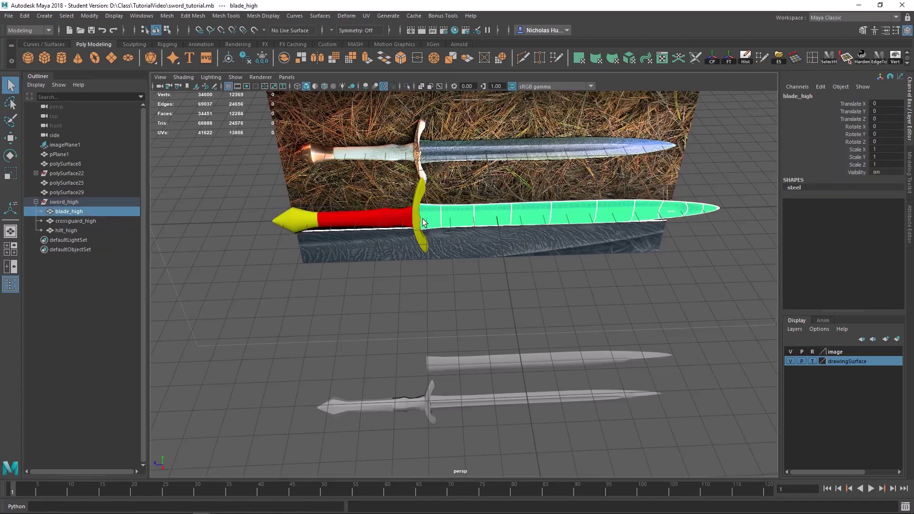
left_click(420, 219)
left_click(371, 219)
left_click(215, 296)
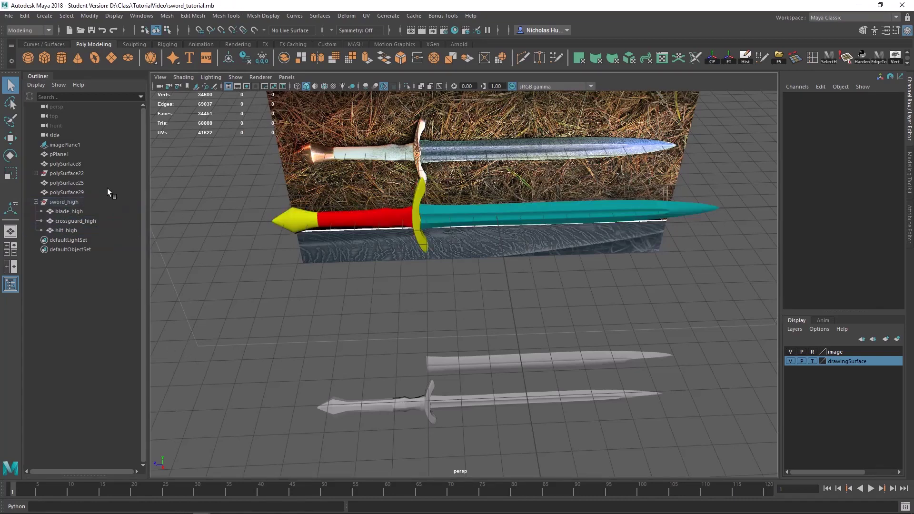
Step: Hide the entire sword_high group
left_click(62, 202)
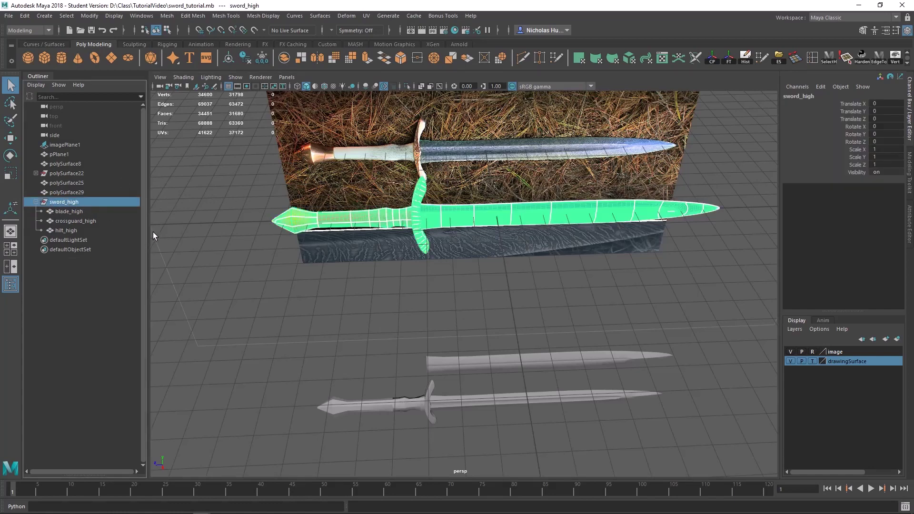
key("h")
key("h")
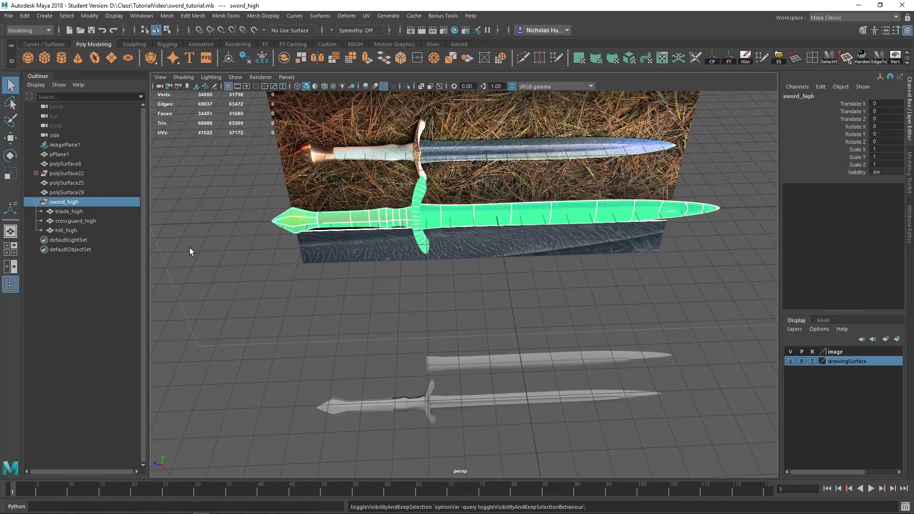
key("h")
Step: Delete the spare separate blade mesh, polySurface8, lying beside the low-poly sword
middle_click_drag(381, 246, 365, 235, "alt")
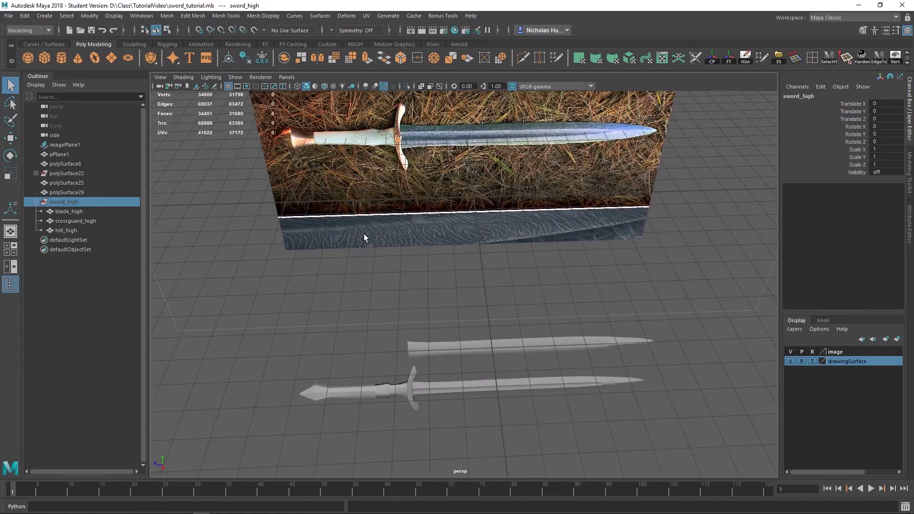
left_click_drag(405, 299, 370, 297, "alt")
left_click(446, 343)
middle_click_drag(542, 362, 532, 318, "alt")
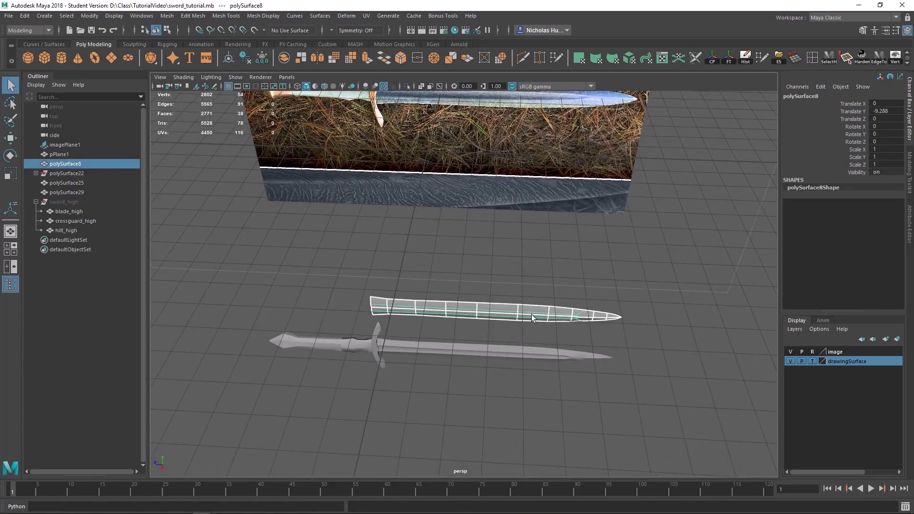
key("Delete")
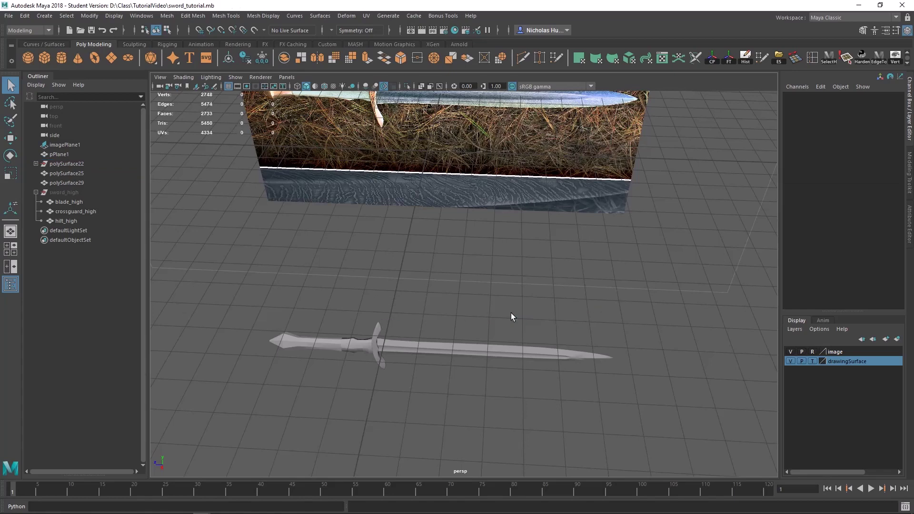
Step: Check which objects make up the low-poly sword: polySurface22, polySurface25 and polySurface29
middle_click_drag(323, 363, 440, 318, "alt")
left_click(423, 353)
right_click_drag(440, 318, 494, 364, "alt")
left_click(373, 313)
left_click(481, 326)
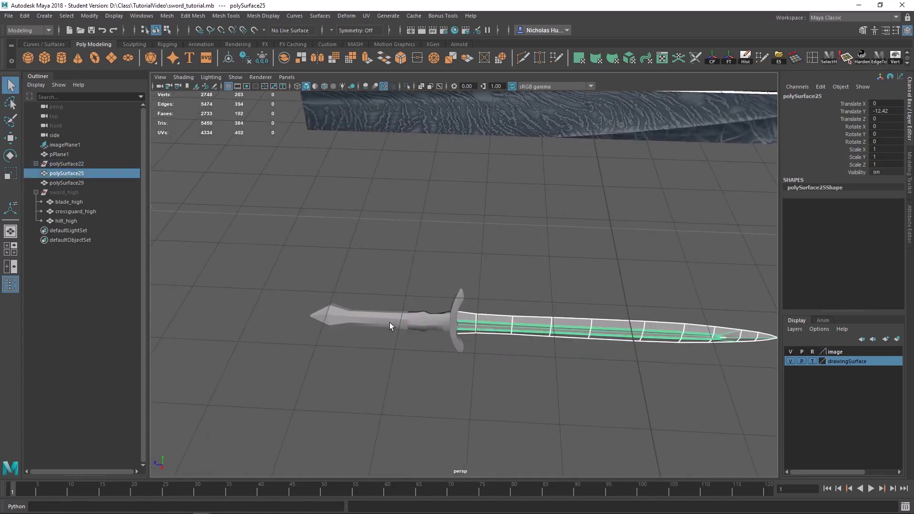
left_click(336, 316)
left_click(481, 326)
left_click(61, 164)
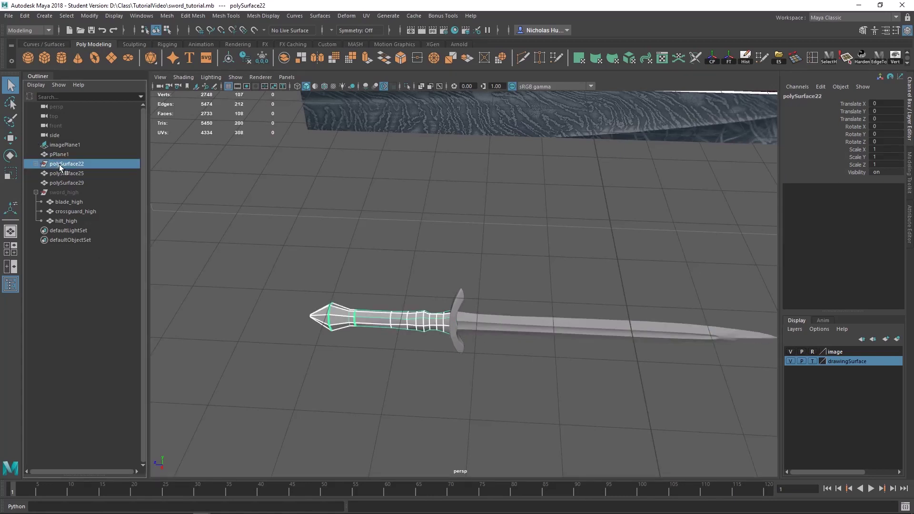
left_click(67, 172)
left_click(65, 181)
Step: Select all the low-poly sword pieces and set their Translate Y to 0
middle_click_drag(590, 343, 541, 344, "alt")
left_click(496, 388)
left_click_drag(517, 404, 262, 246)
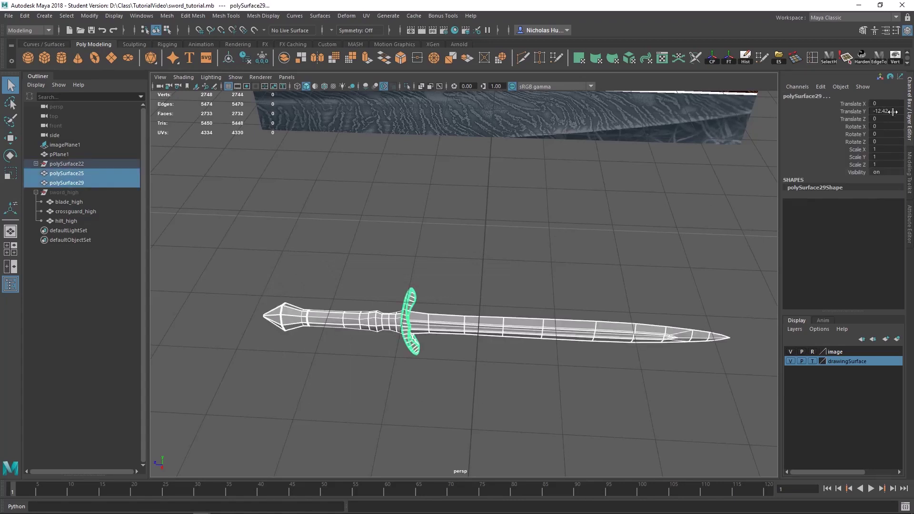
left_click(878, 111)
type("0")
key("Return")
middle_click_drag(662, 193, 627, 369, "alt")
left_click_drag(627, 369, 499, 331, "alt")
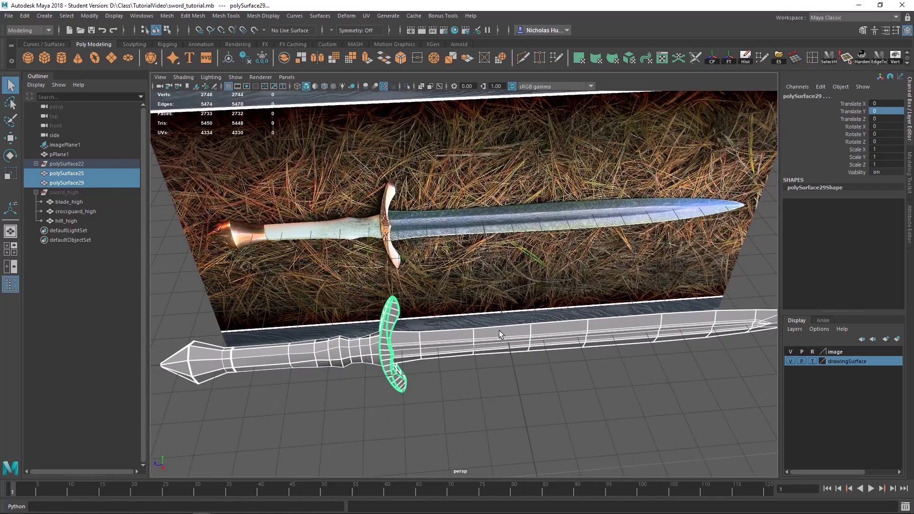
Step: Unparent the low-poly hilt meshes from the polySurface22 group with all the sword pieces selected
middle_click_drag(499, 391, 516, 346, "alt")
left_click_drag(516, 346, 491, 349, "alt")
left_click(357, 380)
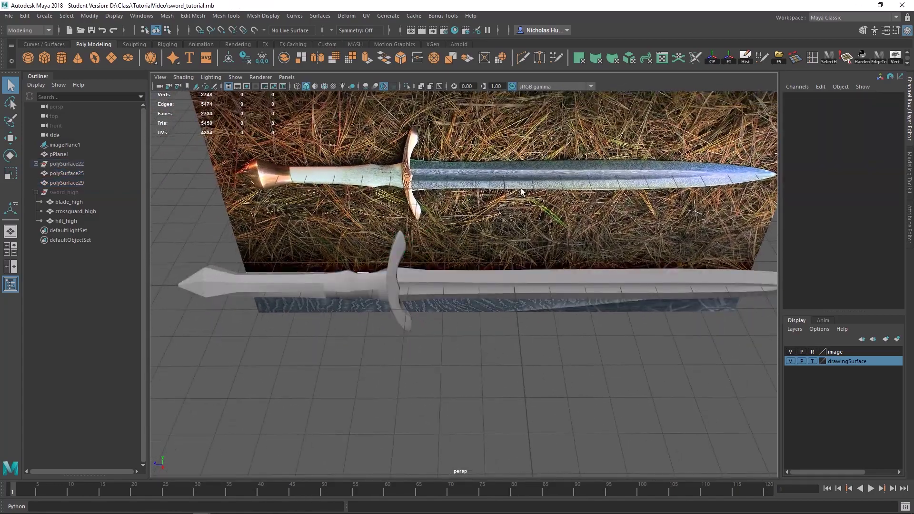
key("ctrl+z")
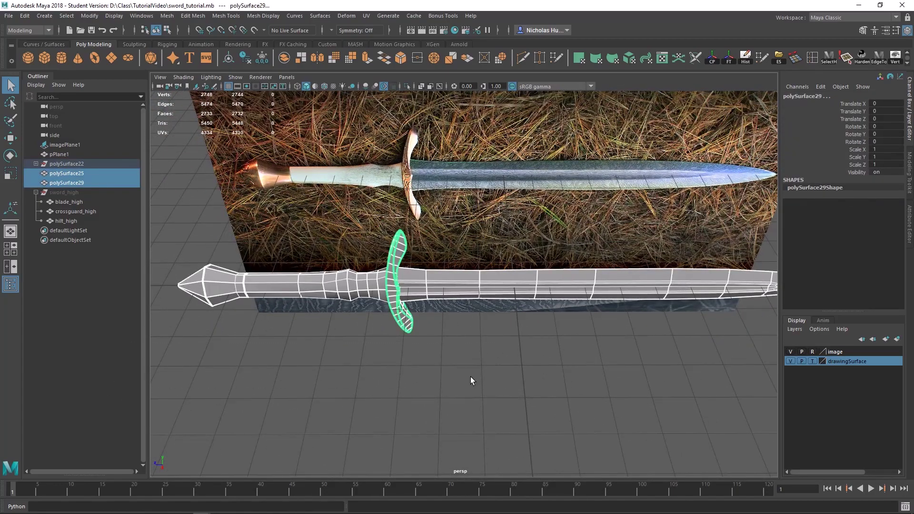
key("shift+p")
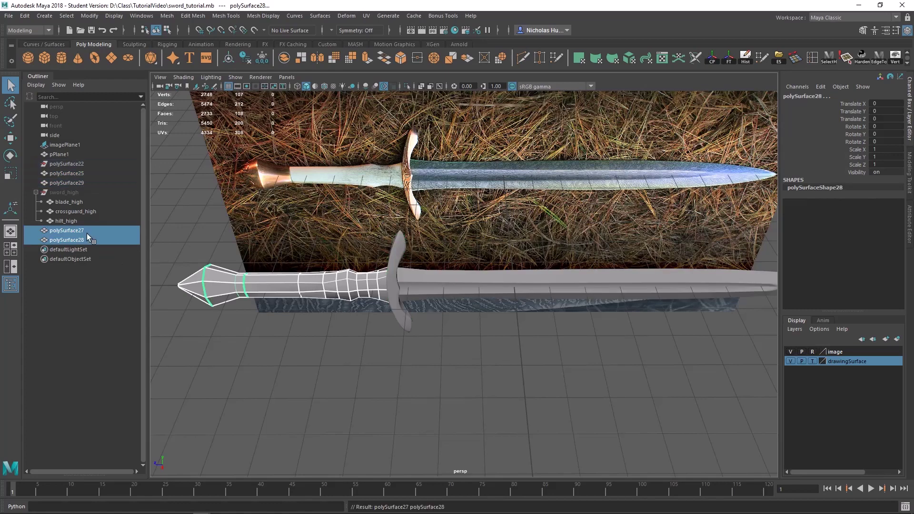
Step: Group the low-poly blade, crossguard and both hilt meshes together
left_click(489, 401)
left_click_drag(534, 406, 233, 204)
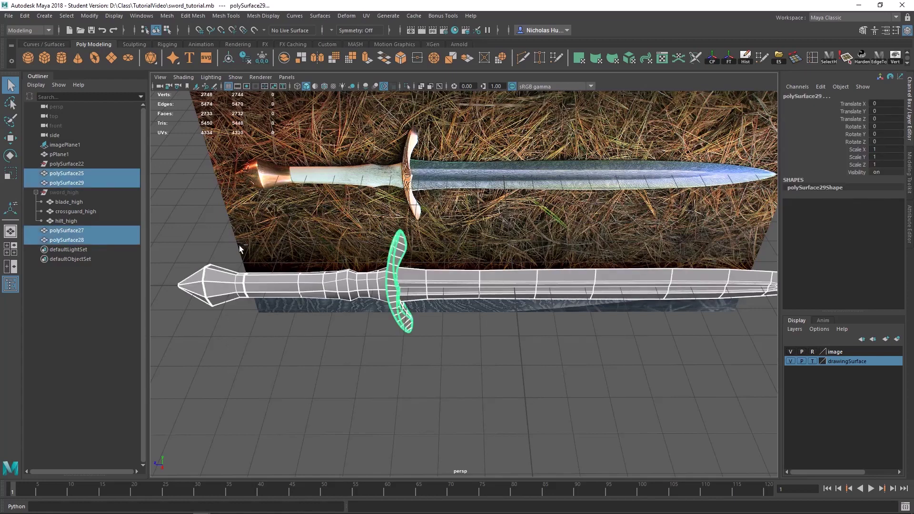
key("ctrl+g")
left_click(352, 369)
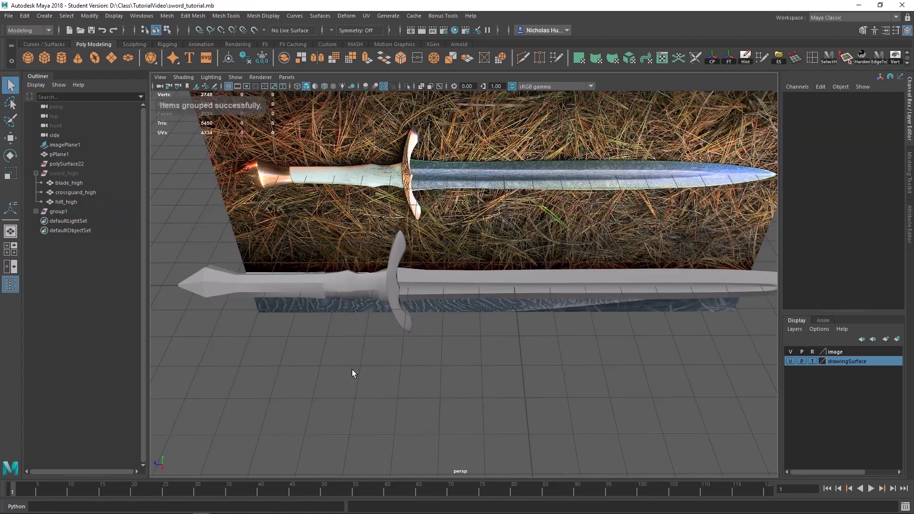
Step: Examine the low-poly blade's topology from the crossguard to the tip, focusing on the edge loops along the central groove
middle_click_drag(538, 280, 479, 288, "alt")
left_click_drag(479, 288, 428, 286, "alt")
left_click(461, 296)
right_click_drag(429, 286, 446, 291, "alt")
left_click_drag(447, 291, 399, 280, "alt")
middle_click_drag(399, 280, 614, 312, "alt")
right_click_drag(614, 312, 572, 316, "alt")
left_click_drag(572, 316, 441, 296, "alt")
right_click_drag(441, 296, 482, 305, "alt")
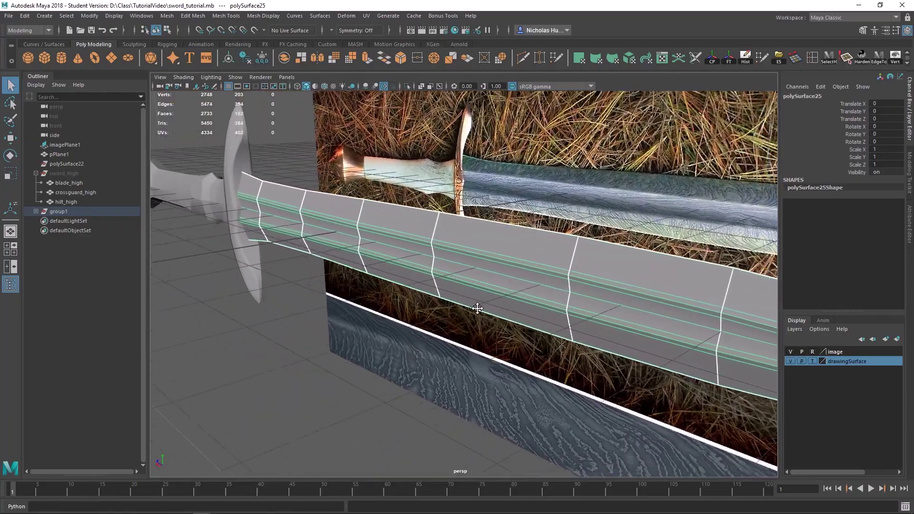
left_click_drag(481, 304, 419, 290, "alt")
middle_click_drag(419, 291, 427, 300, "alt")
right_click_drag(426, 300, 464, 290, "alt")
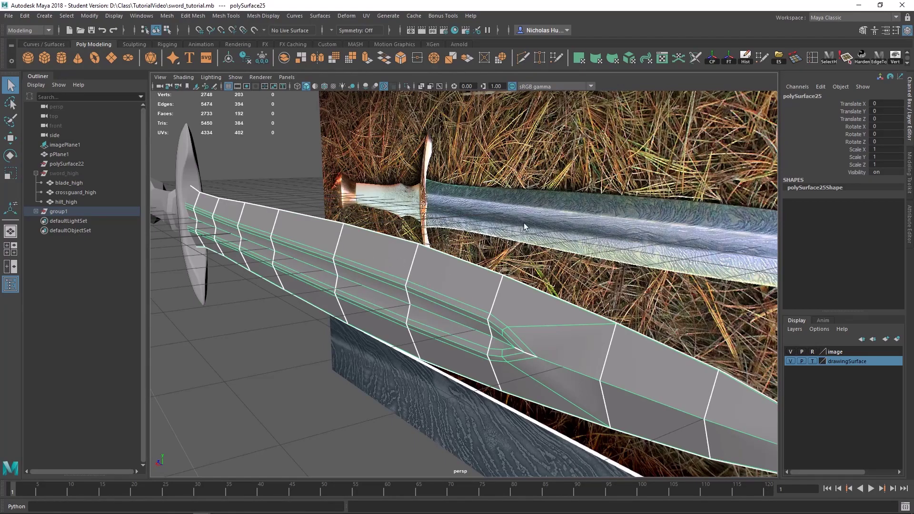
mouse_move(481, 243)
left_mouse_down("alt")
mouse_move(528, 251)
mouse_move(481, 244)
left_mouse_up("alt")
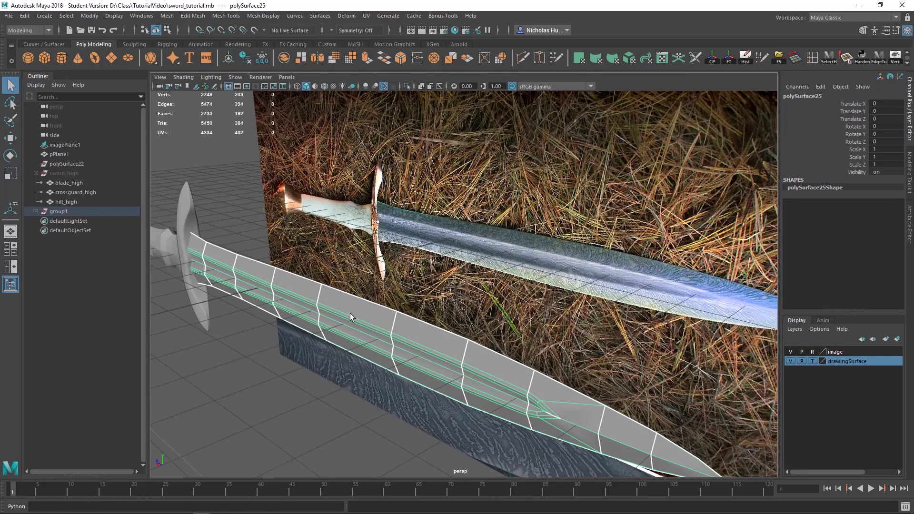
left_click_drag(350, 314, 363, 279, "alt")
right_click_drag(362, 278, 402, 323, "alt")
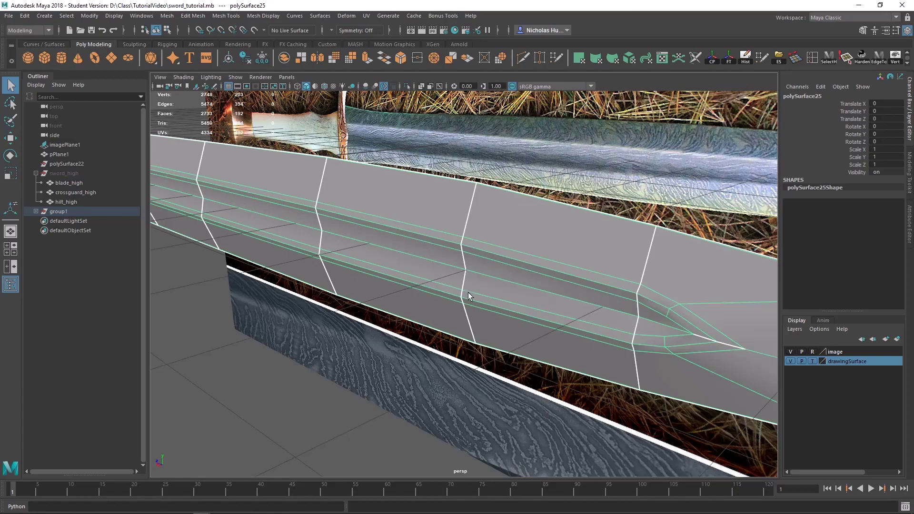
left_click_drag(427, 274, 473, 315, "alt")
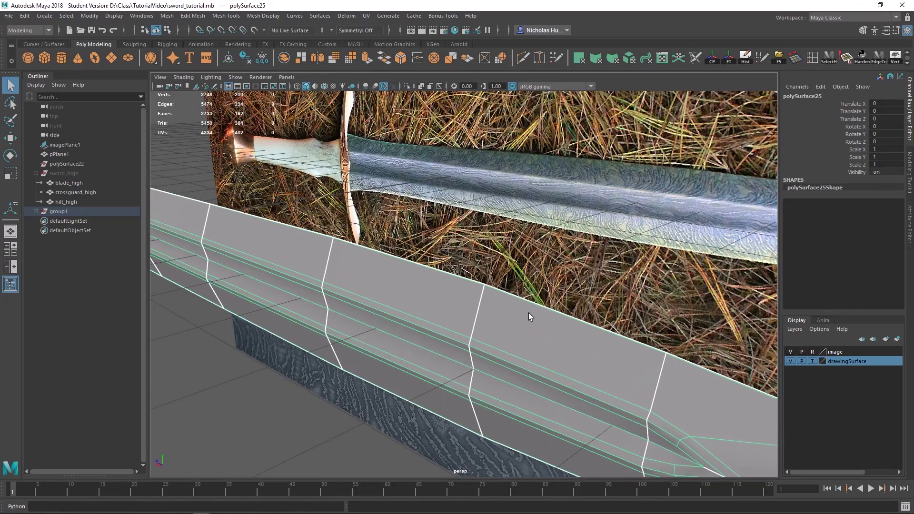
right_click_drag(531, 317, 520, 255, "alt")
left_click_drag(520, 255, 347, 255, "alt")
right_click_drag(347, 255, 382, 320, "alt")
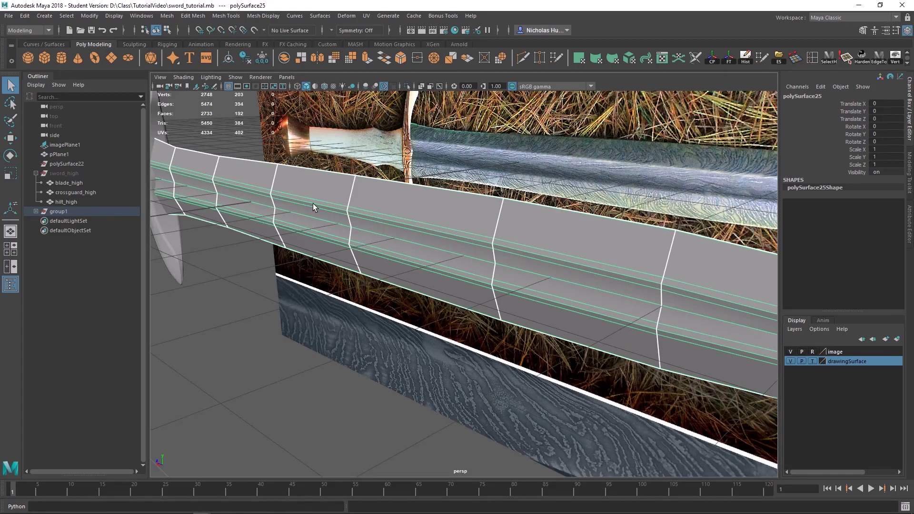
left_click_drag(313, 204, 410, 211, "alt")
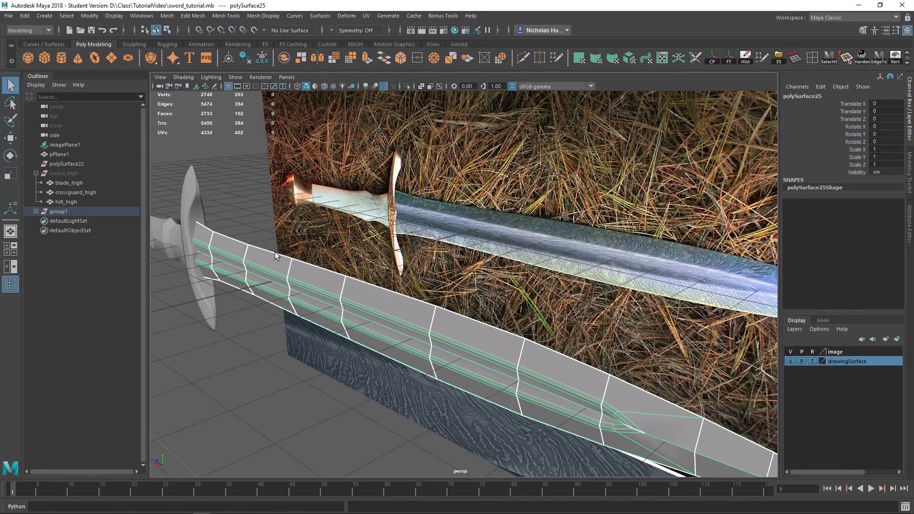
left_click_drag(275, 252, 336, 247, "alt")
right_click_drag(336, 246, 386, 236, "alt")
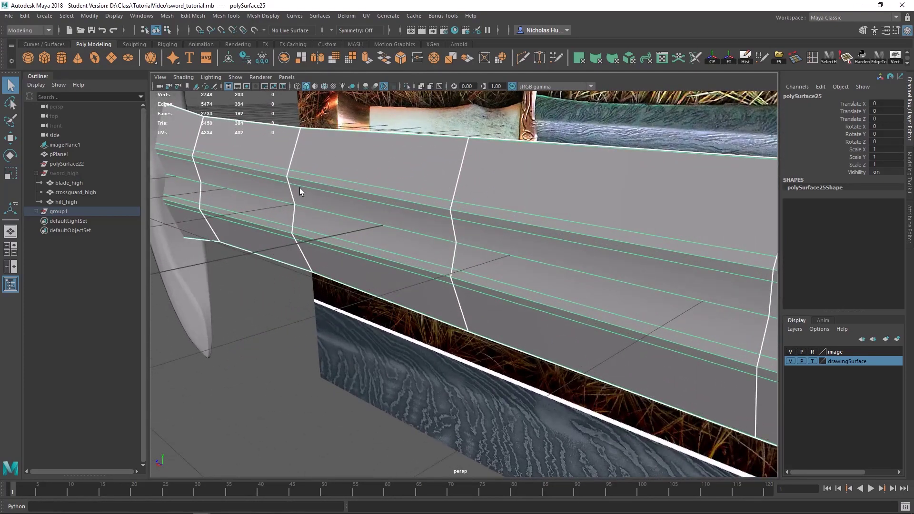
mouse_move(300, 191)
left_mouse_down("alt")
mouse_move(414, 262)
mouse_move(304, 195)
left_mouse_up("alt")
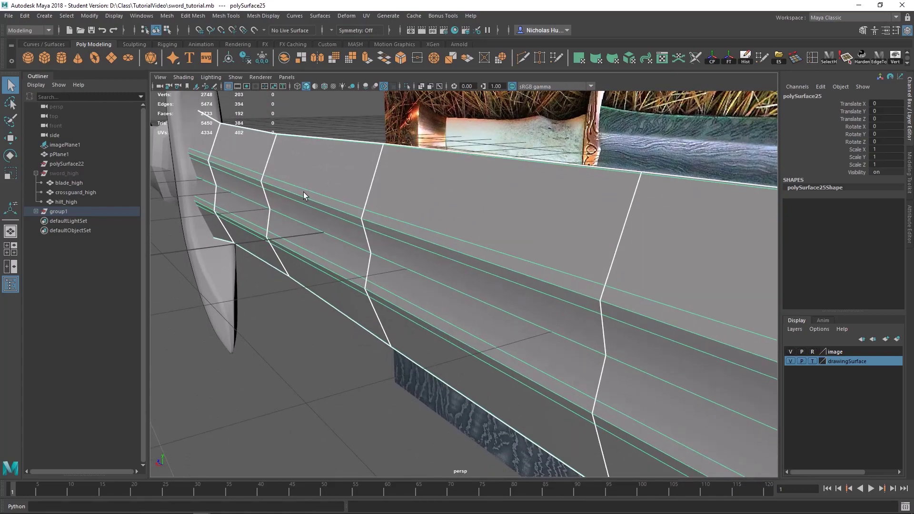
Step: Examine the low-poly blade along its full length against the reference image, from the crossguard to where the groove ends near the tip
right_click_drag(544, 295, 478, 256, "alt")
left_click_drag(477, 256, 521, 193, "alt")
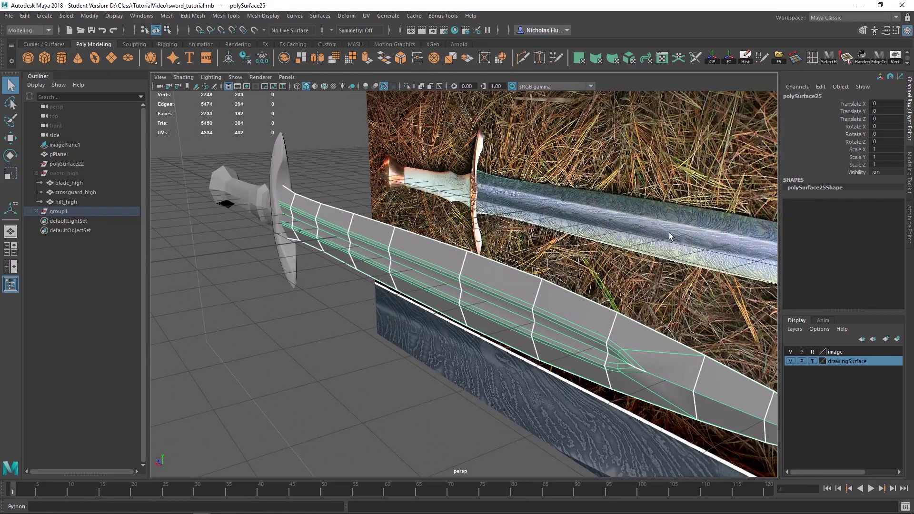
left_click_drag(567, 244, 396, 268, "alt")
left_click_drag(332, 239, 362, 224, "alt")
middle_click_drag(421, 231, 430, 246, "alt")
scroll(500, 253, "down", 3)
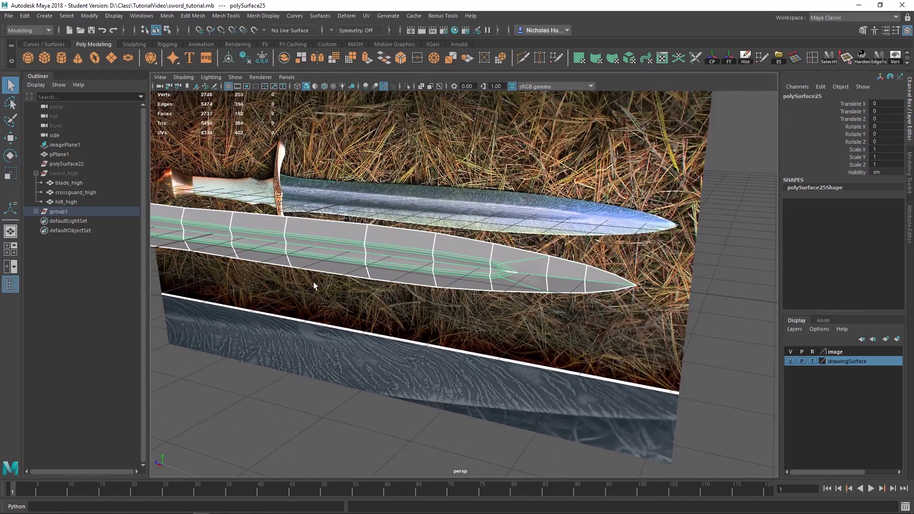
left_click_drag(313, 286, 486, 257, "alt")
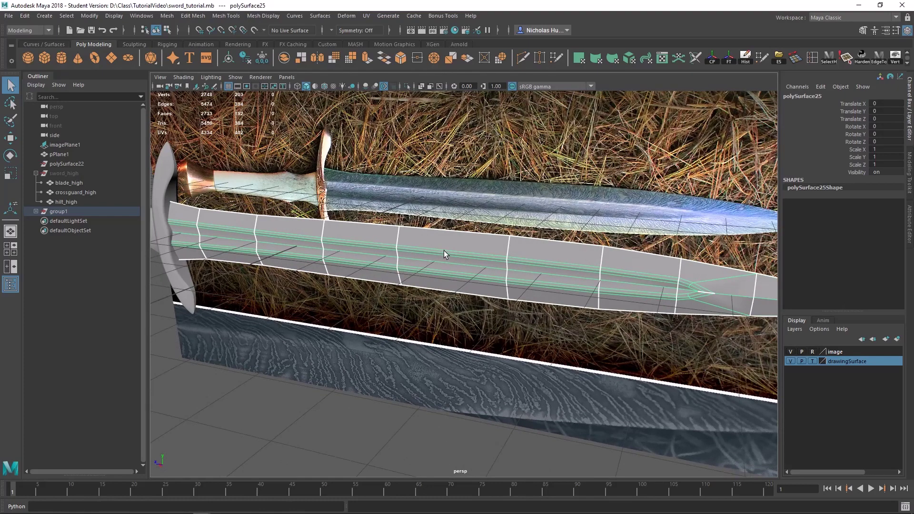
Step: In the top view, select the centre vertices of a cross edge loop on the blade's narrow edge and frame them for close inspection
key("space")
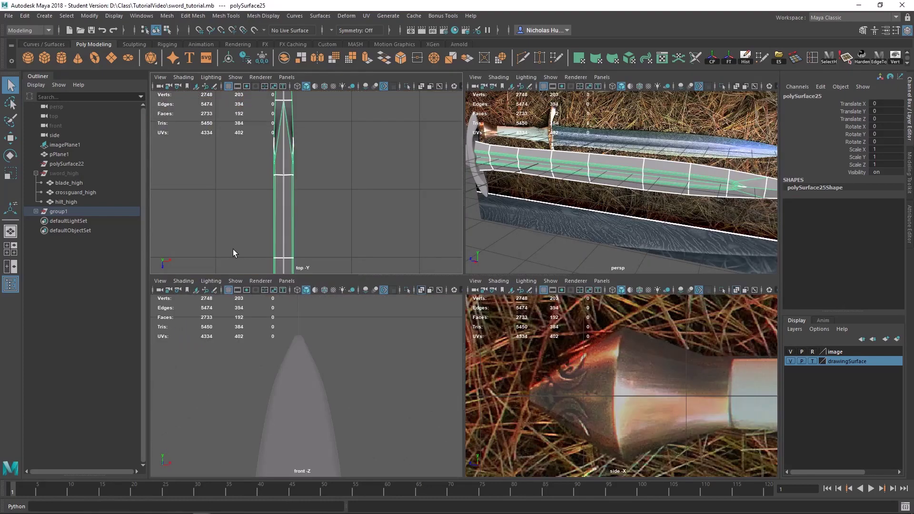
key("space")
right_click_drag(359, 202, 520, 305, "alt")
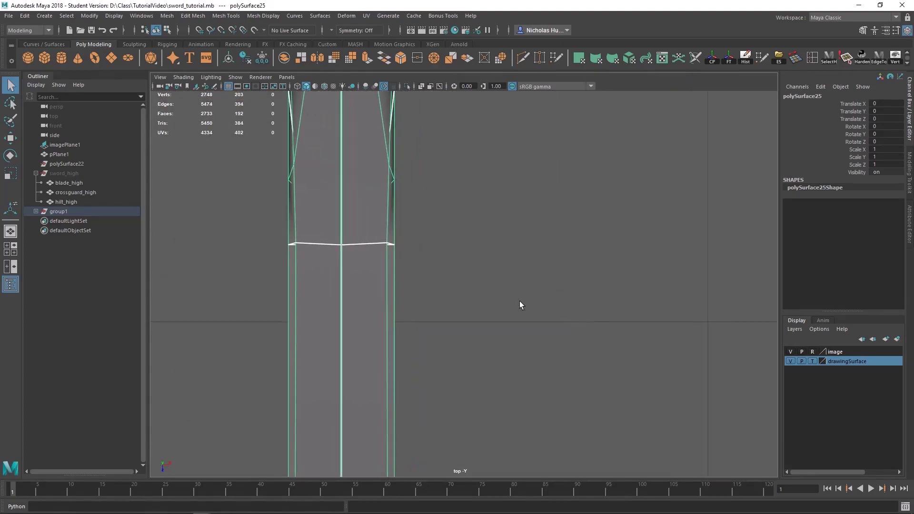
middle_click_drag(307, 247, 355, 255, "alt")
right_click_drag(428, 287, 590, 359, "alt")
right_click_drag(311, 242, 214, 190, "alt")
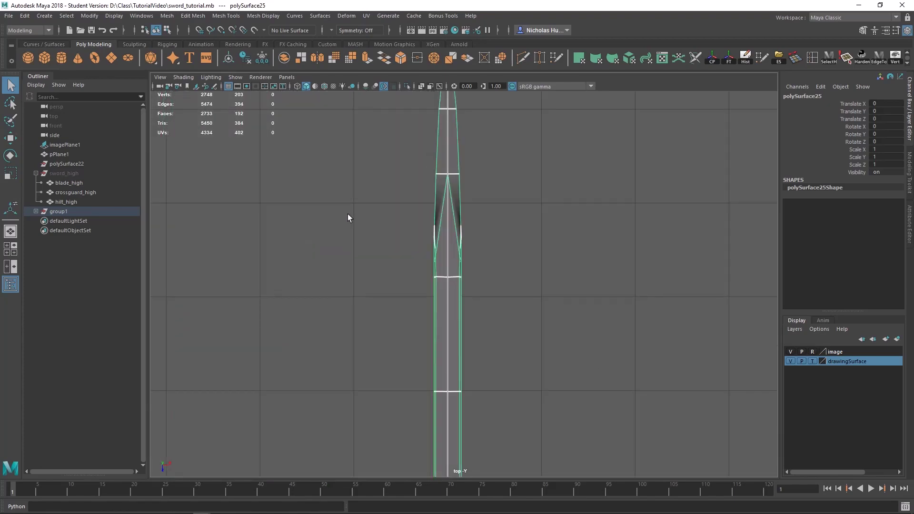
right_click_drag(410, 267, 614, 414, "alt")
right_click_drag(369, 239, 333, 228)
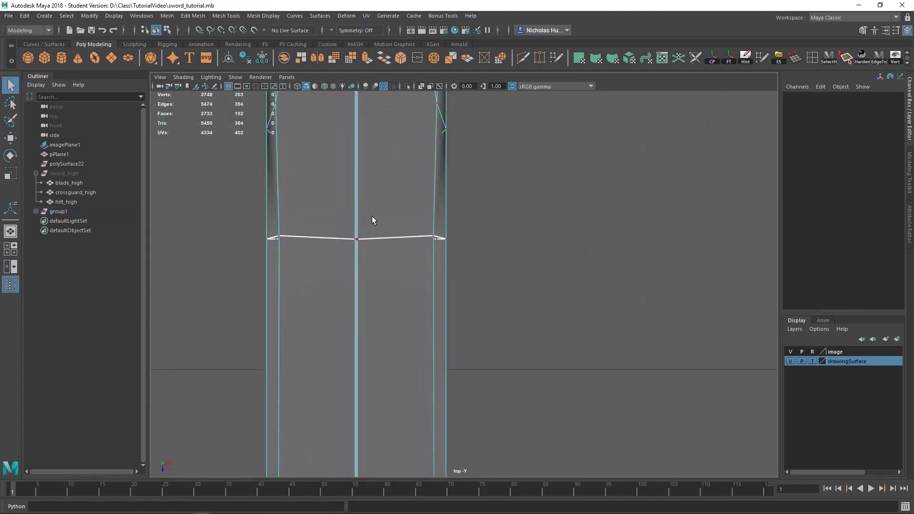
left_click_drag(344, 218, 365, 265)
key("space")
key("space")
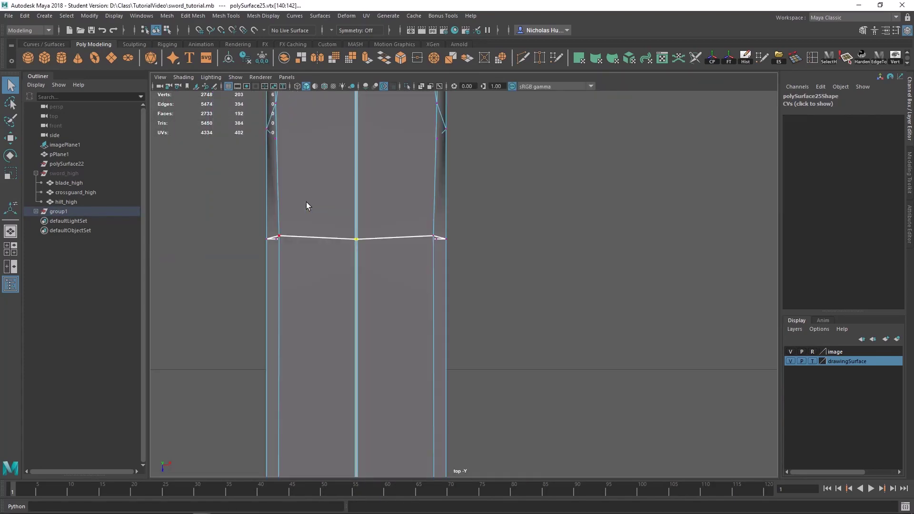
key("f")
scroll(432, 267, "up", 10)
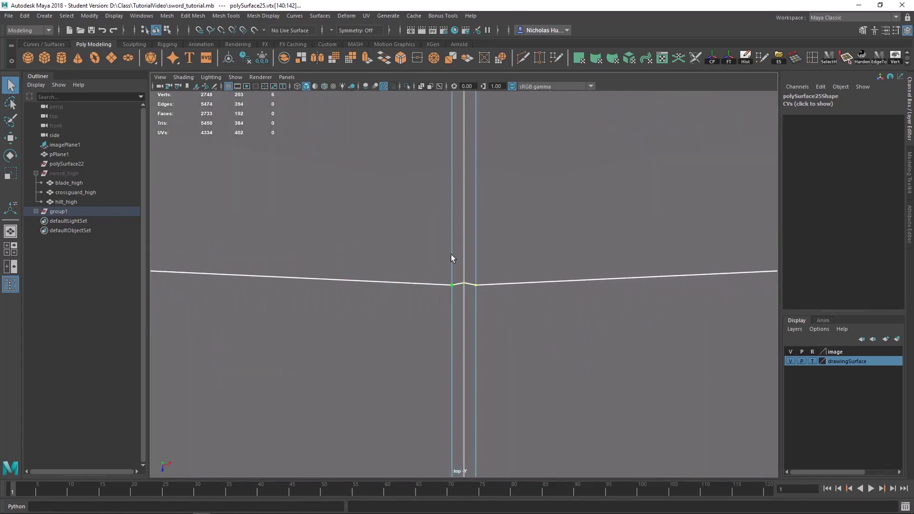
Step: Delete the loop of narrow faces on one side of the centre line along the low-poly blade's cutting edge
right_click_drag(452, 254, 456, 267)
double_click(459, 265)
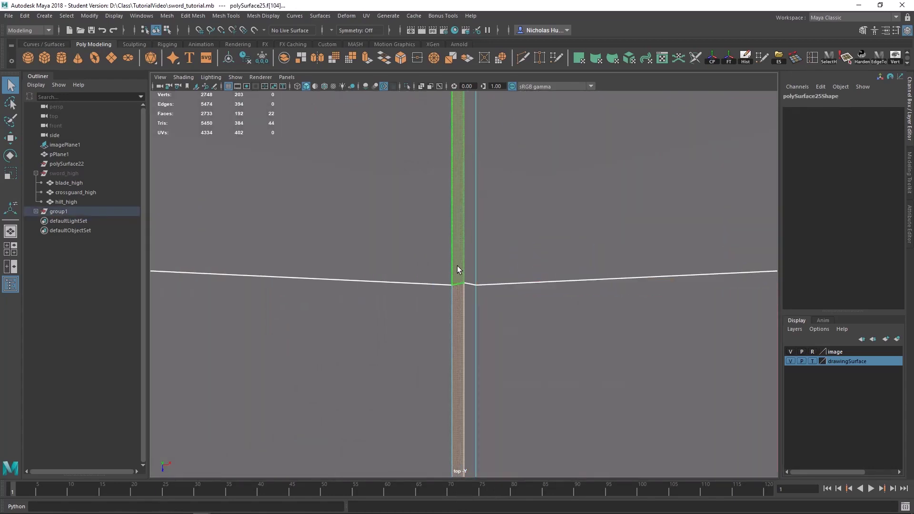
left_click(458, 266)
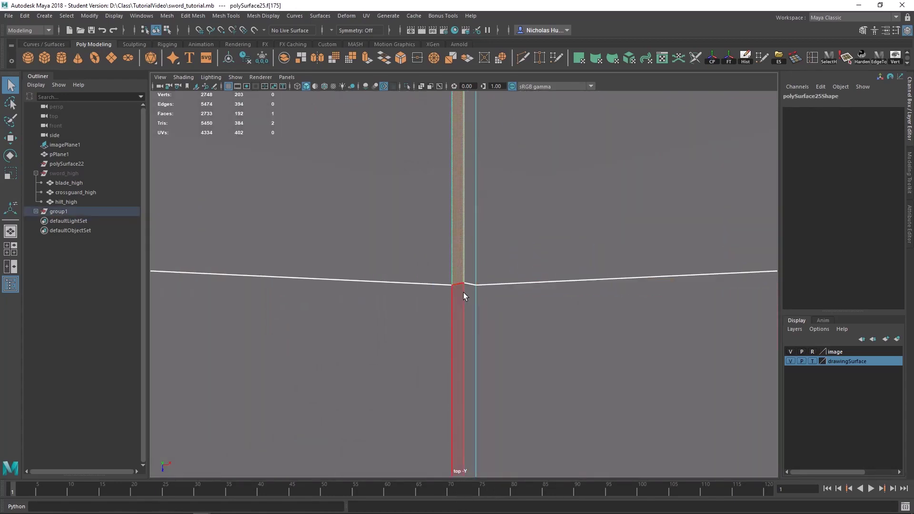
double_click(458, 296)
scroll(482, 300, "up", 5)
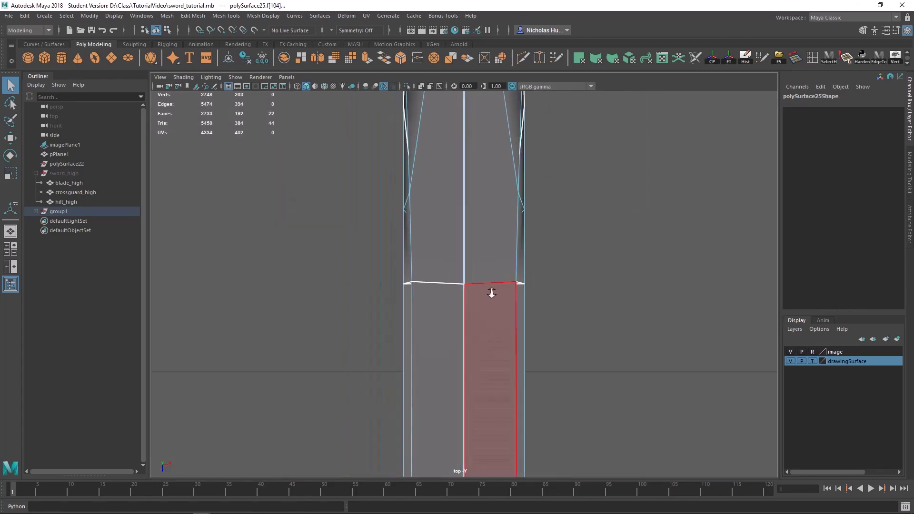
middle_click_drag(482, 216, 483, 352, "alt")
middle_click_drag(480, 142, 458, 388, "alt")
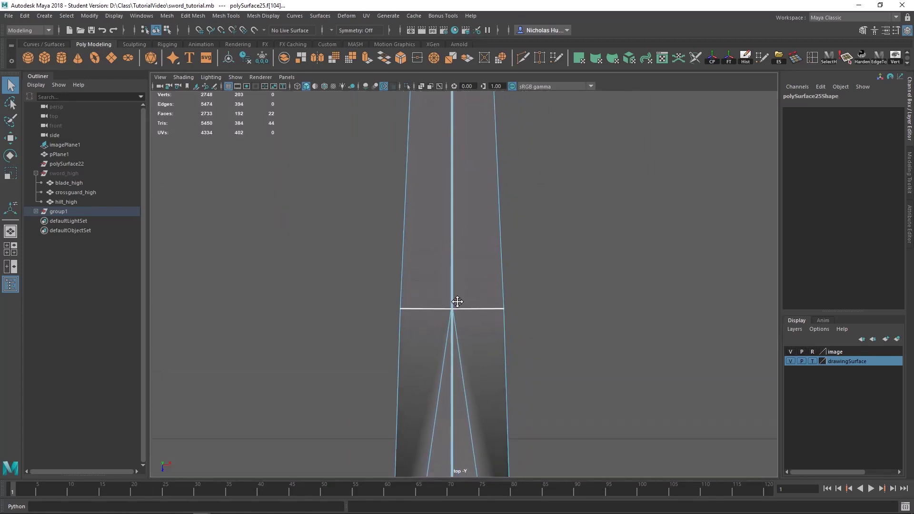
right_click_drag(459, 302, 685, 281, "alt")
right_click_drag(416, 226, 518, 300, "alt")
right_click_drag(484, 256, 442, 216, "alt")
key("space")
left_click_drag(546, 219, 520, 238, "alt")
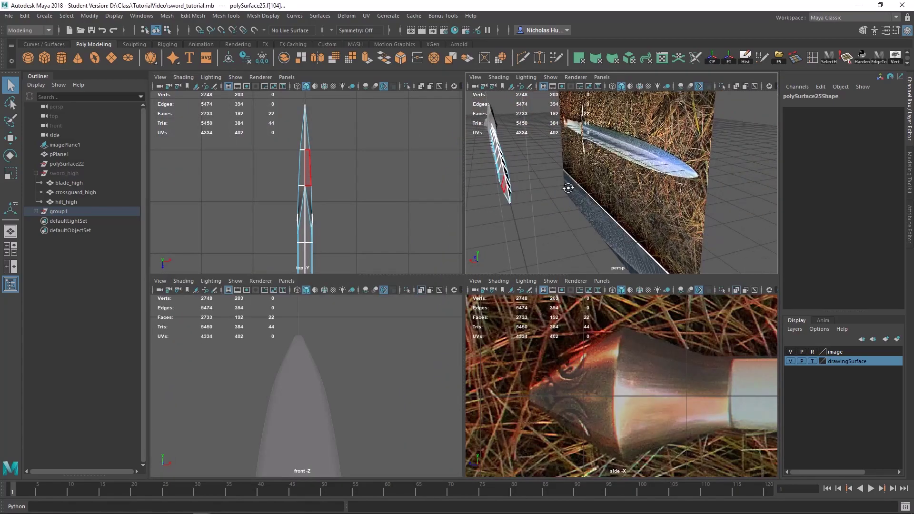
key("space")
left_click_drag(374, 204, 457, 314, "alt")
left_click(572, 300)
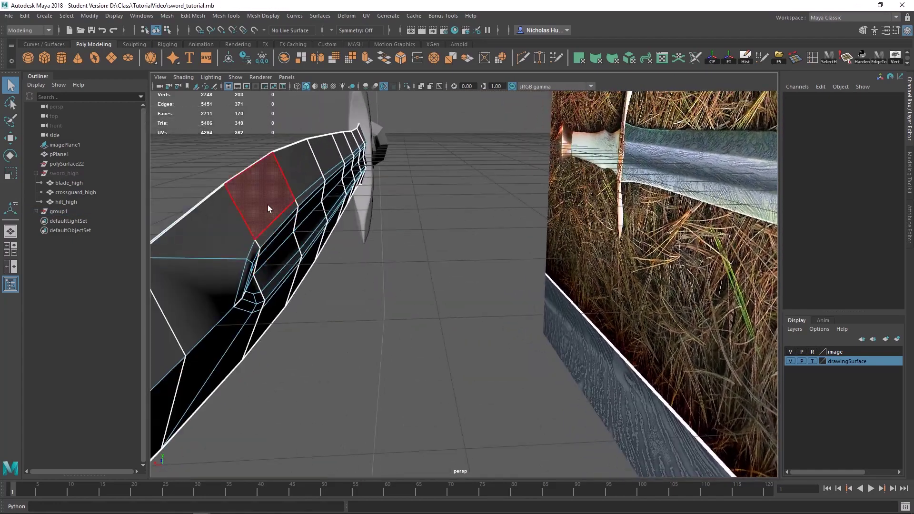
Step: Select the whole connected face shell on one side of the low-poly blade and delete it
left_click(268, 205)
left_click_drag(407, 232, 397, 249, "alt")
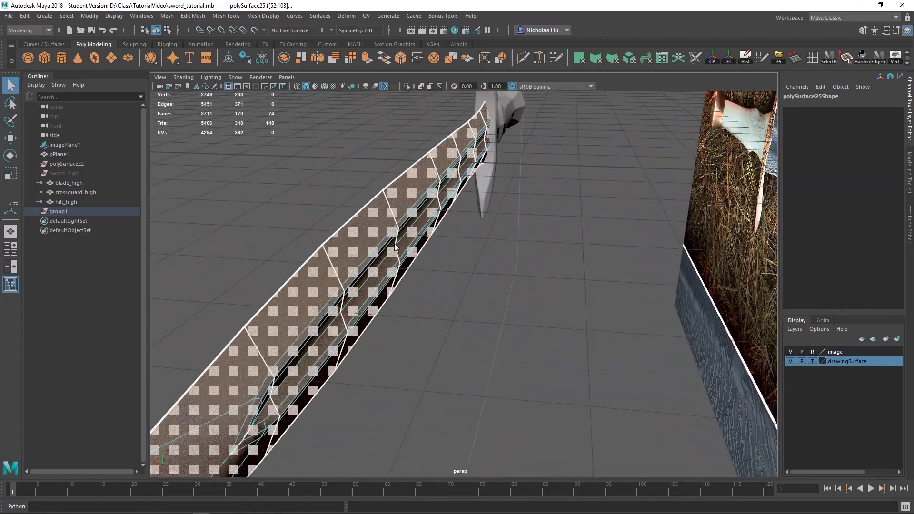
left_click_drag(366, 278, 386, 282, "alt")
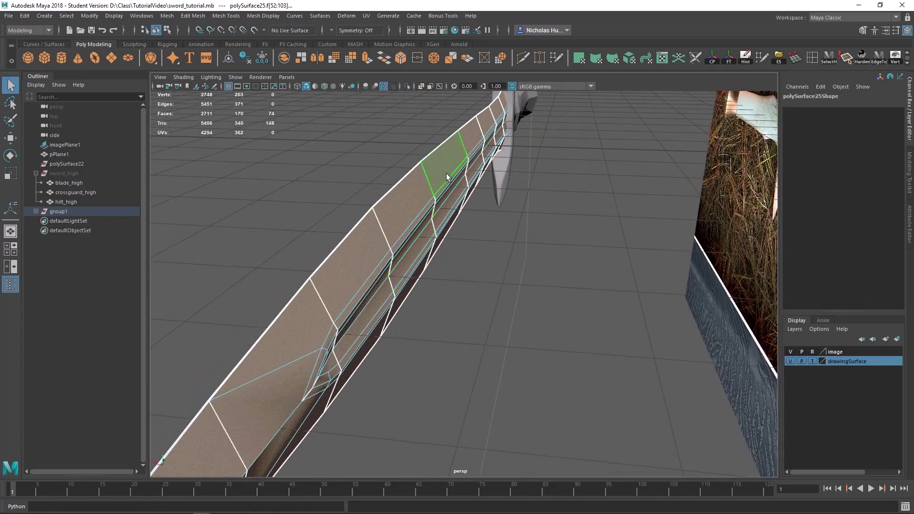
left_click_drag(405, 250, 534, 228, "alt")
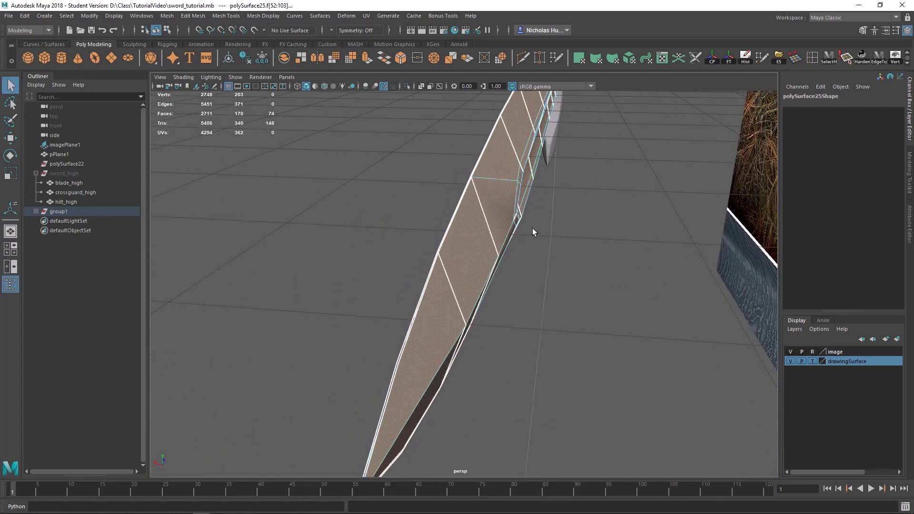
left_click_drag(450, 280, 557, 274, "alt")
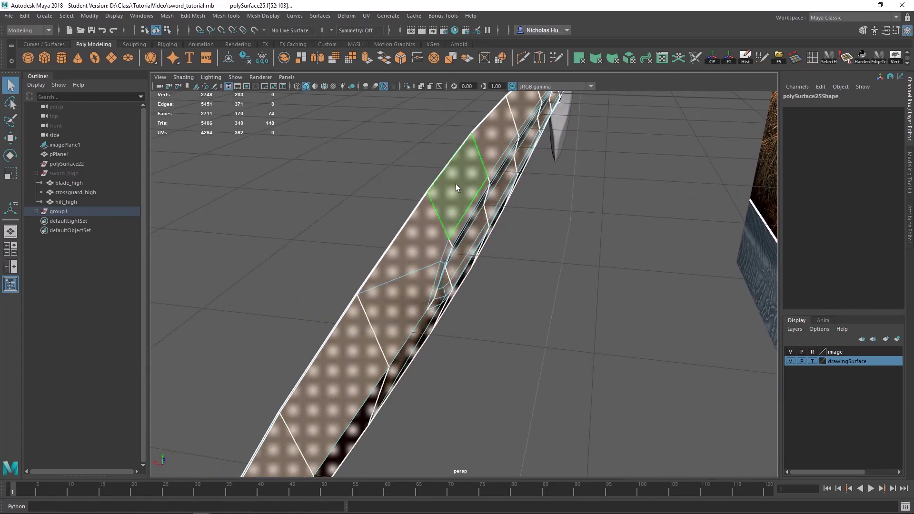
left_click(527, 225)
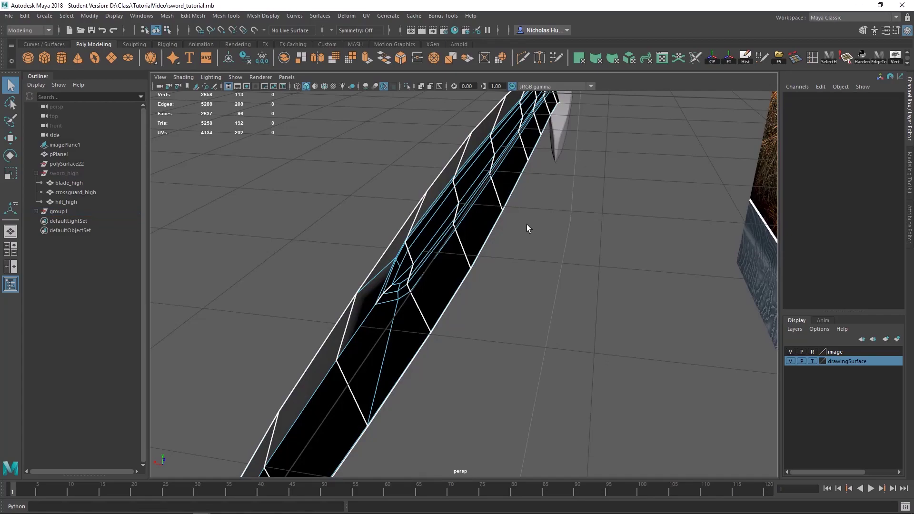
Step: In the side view, select all faces in the lower half of the remaining blade side, from crossguard to tip, and delete them
left_click_drag(527, 224, 528, 290, "alt")
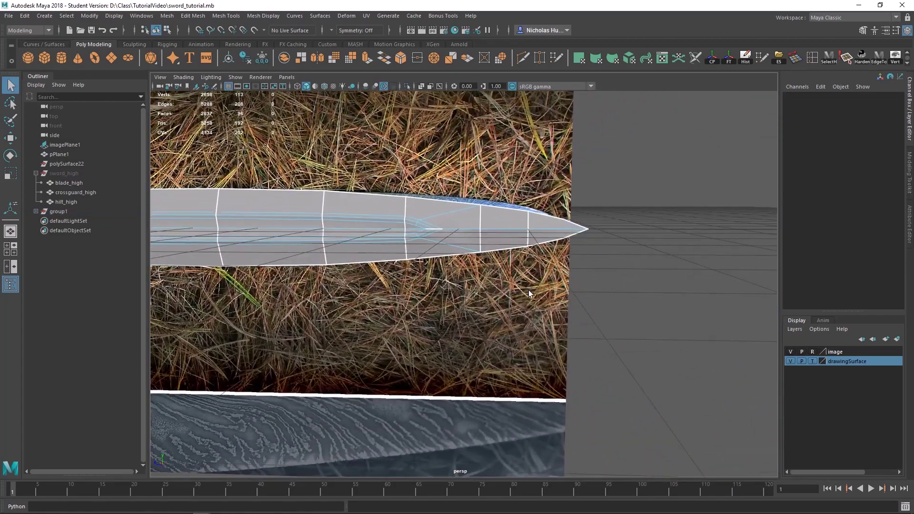
key("space")
key("space")
scroll(560, 347, "down", 6)
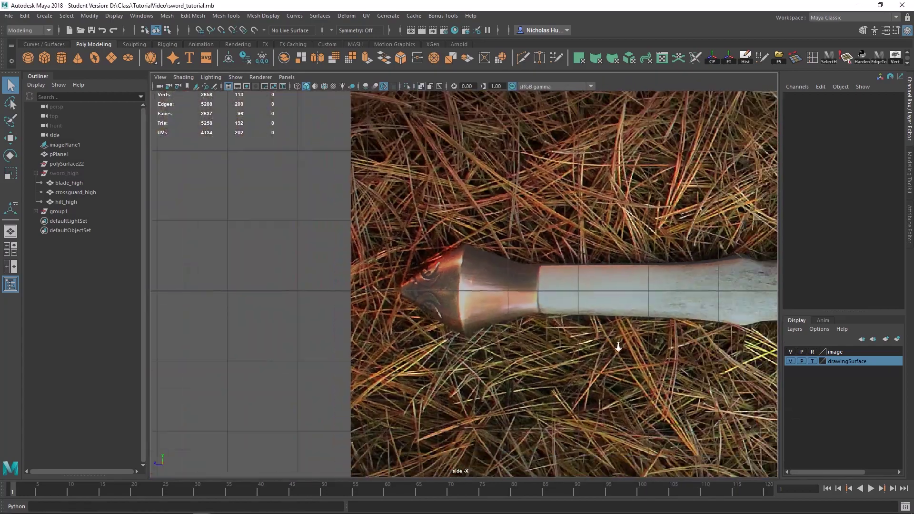
middle_click_drag(619, 347, 317, 278, "alt")
middle_click_drag(762, 298, 370, 300, "alt")
right_click_drag(463, 310, 445, 298, "alt")
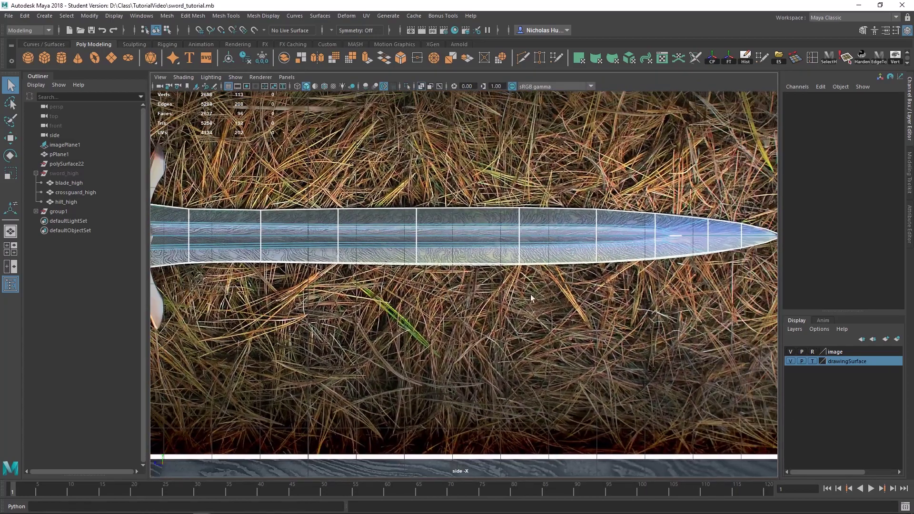
middle_click_drag(677, 294, 545, 308, "alt")
right_click_drag(544, 308, 628, 381, "alt")
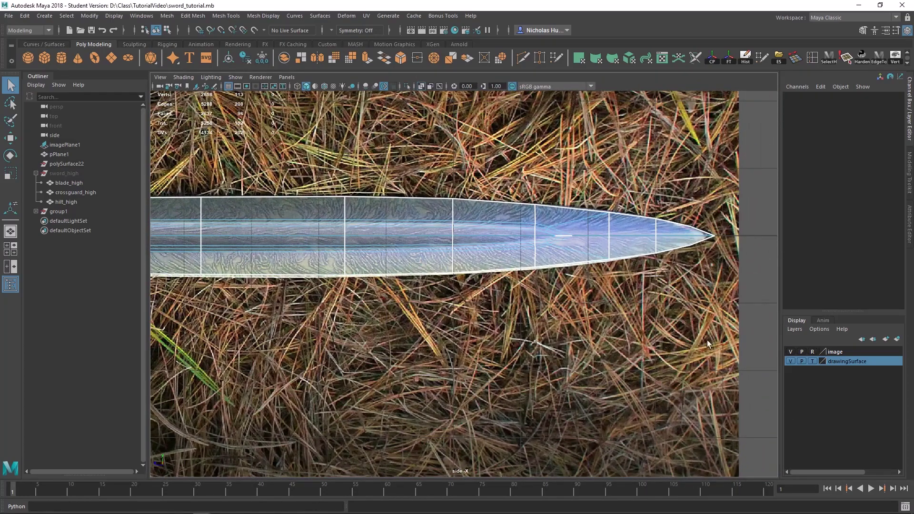
left_click(409, 240)
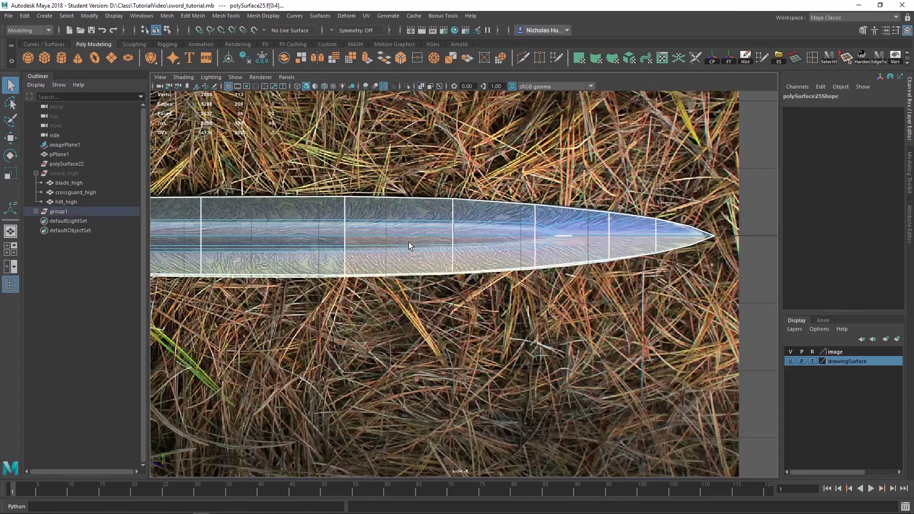
middle_click_drag(371, 302, 638, 307, "alt")
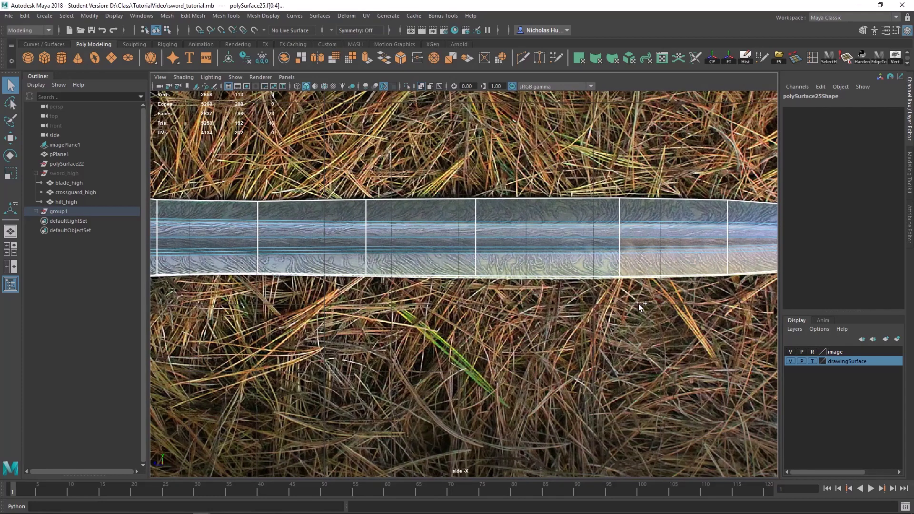
left_click_drag(679, 325, 351, 246)
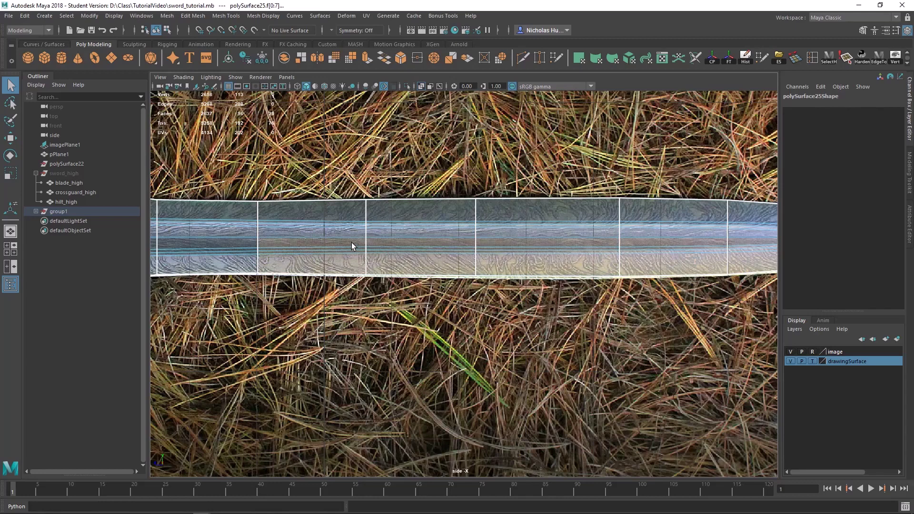
middle_click_drag(311, 288, 410, 251, "alt")
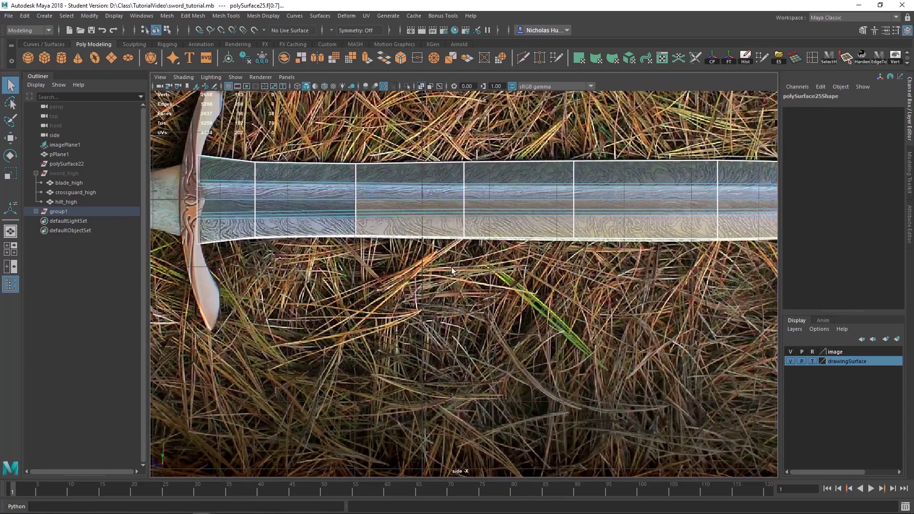
left_click_drag(506, 208, 507, 208, "shift")
left_click_drag(633, 320, 354, 209, "shift")
middle_click_drag(602, 269, 491, 272, "alt")
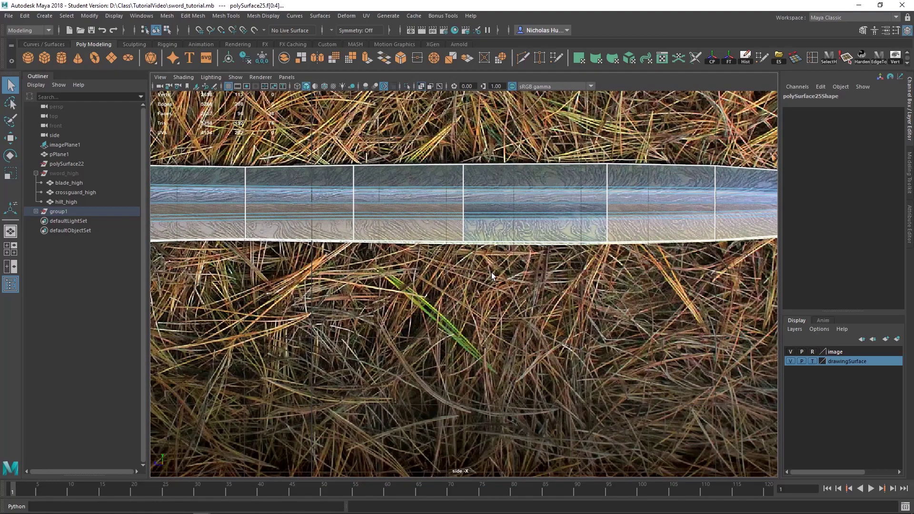
left_click_drag(697, 332, 350, 208, "ctrl+shift")
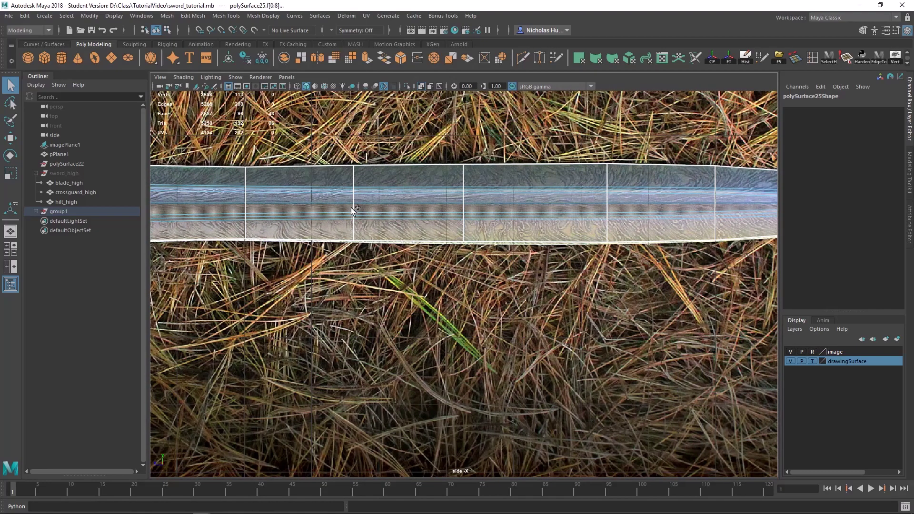
middle_click_drag(242, 252, 499, 279, "alt")
scroll(500, 281, "up", 4)
left_click_drag(485, 342, 231, 214, "ctrl+shift")
middle_click_drag(562, 245, 261, 258, "alt")
middle_click_drag(714, 246, 257, 253, "alt")
right_click_drag(576, 269, 803, 410, "alt")
scroll(637, 284, "down", 4)
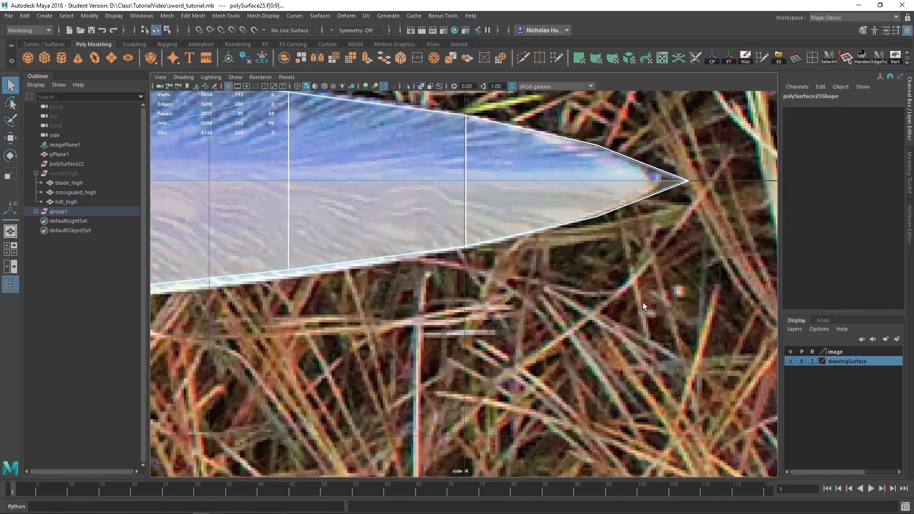
key("space")
key("space")
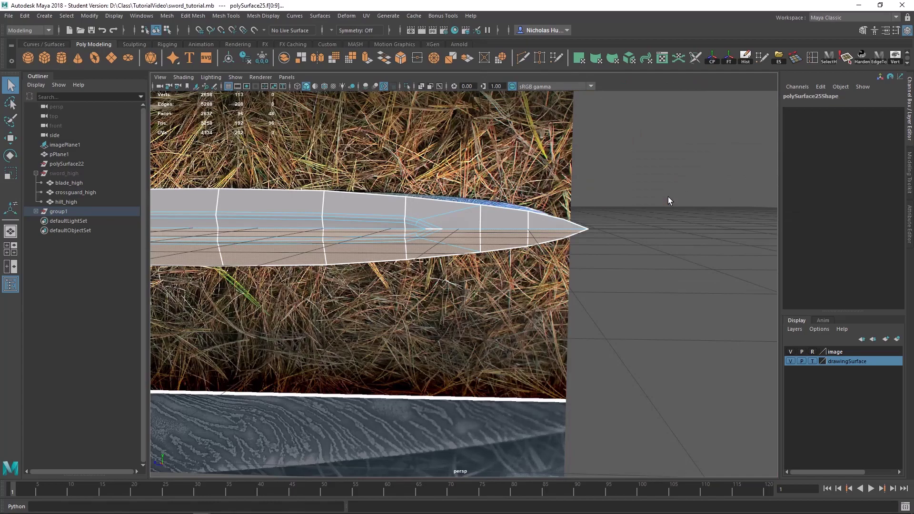
key("Delete")
Step: Hide the Channel Box and Layer Editor and inspect the remaining quarter of the low-poly blade
middle_click_drag(479, 267, 552, 272, "alt")
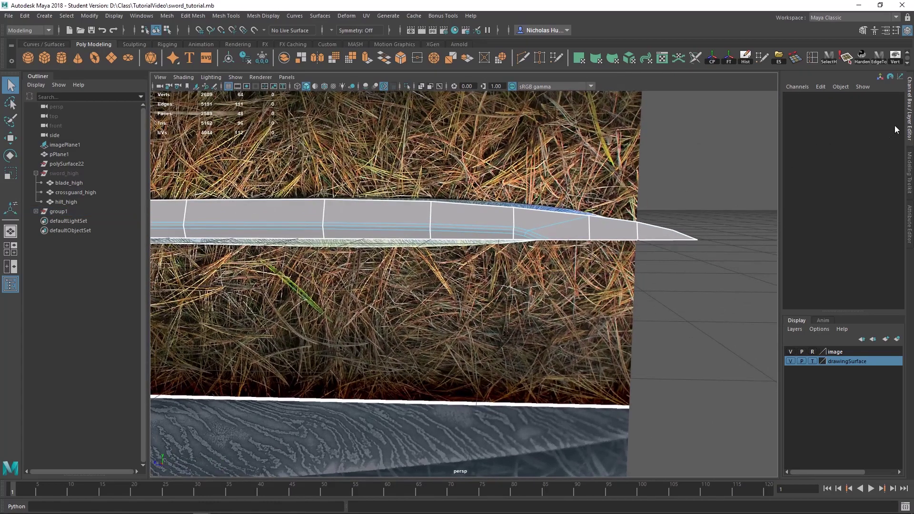
left_click(911, 114)
middle_click_drag(505, 243, 734, 259, "alt")
left_click_drag(481, 266, 448, 288, "alt")
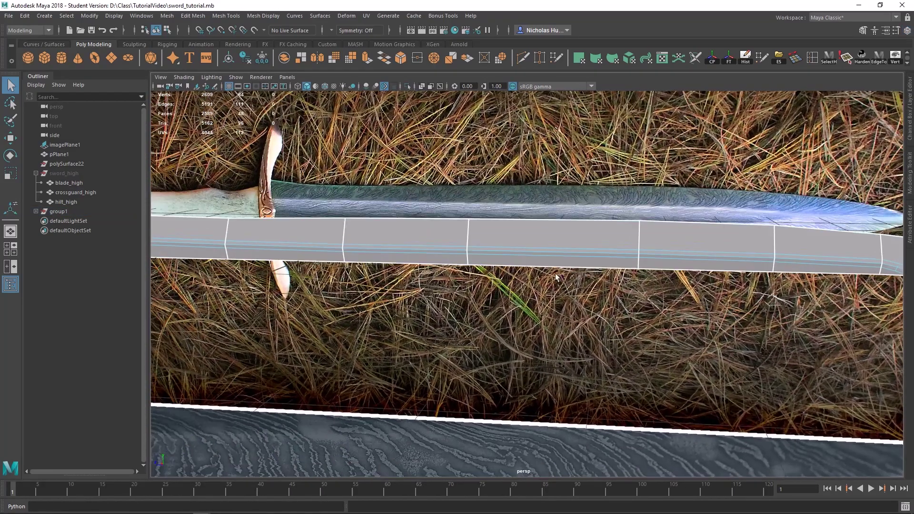
middle_click_drag(376, 291, 609, 289, "alt")
left_click_drag(610, 288, 398, 252, "alt")
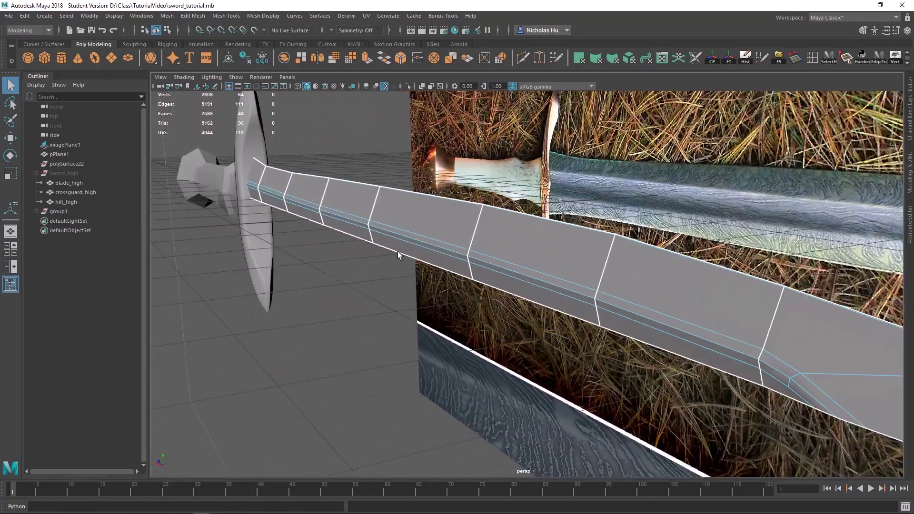
Step: Try moving the open border edges along the low-poly blade's centre line, and undo the move
right_click_drag(407, 262, 404, 214)
double_click(274, 212)
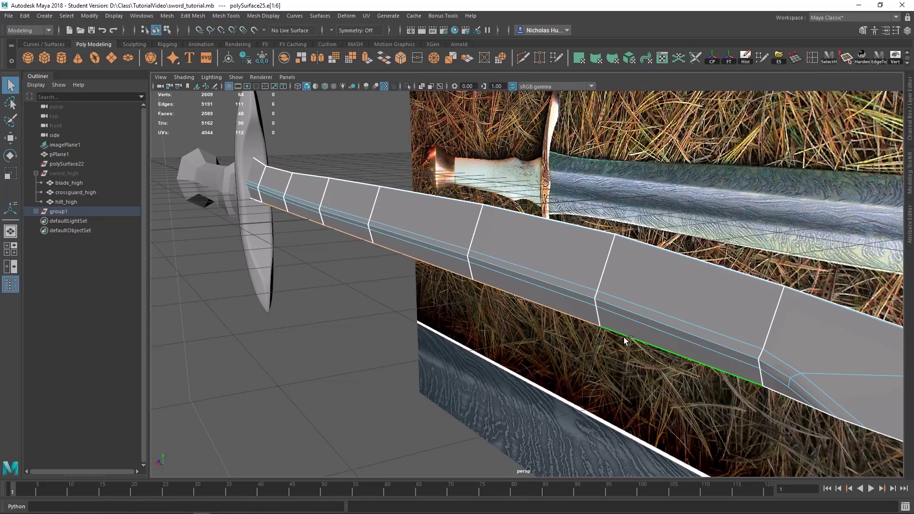
key("w")
left_click_drag(353, 248, 346, 251)
key("ctrl+z")
Step: Select the two support edge loops flanking the blade's fuller edge and delete them together with their vertices
left_click_drag(649, 332, 590, 305, "alt")
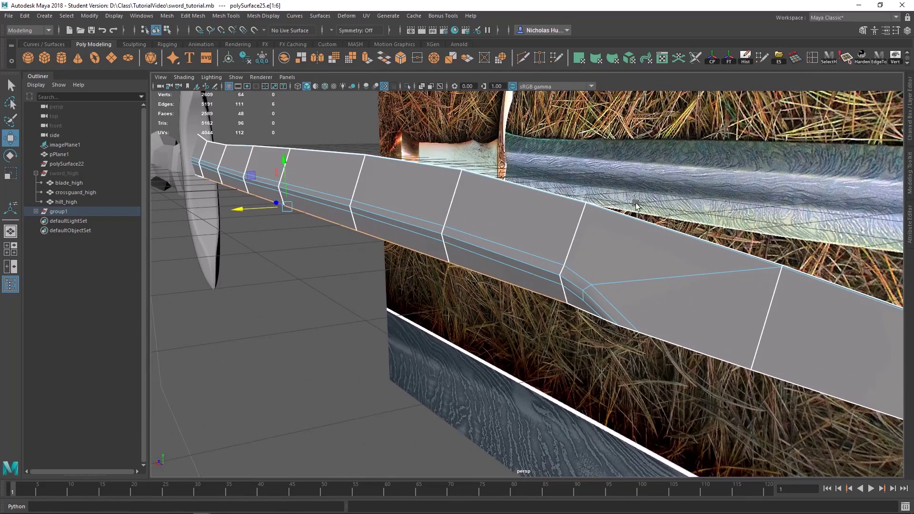
left_click_drag(813, 213, 518, 240, "alt")
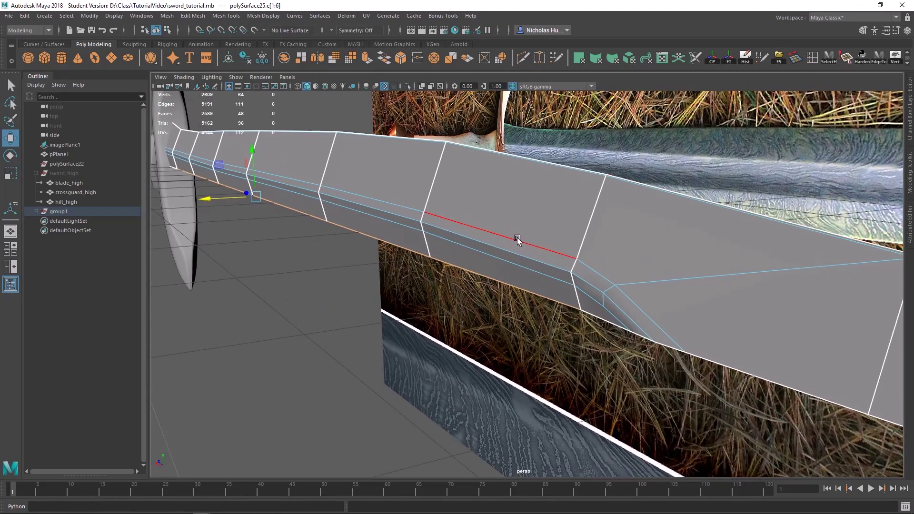
left_click(484, 231)
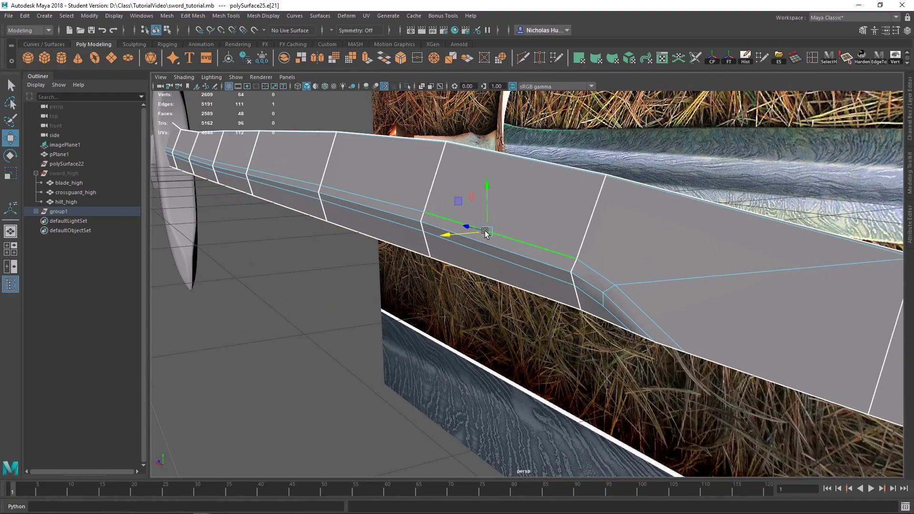
double_click(405, 206)
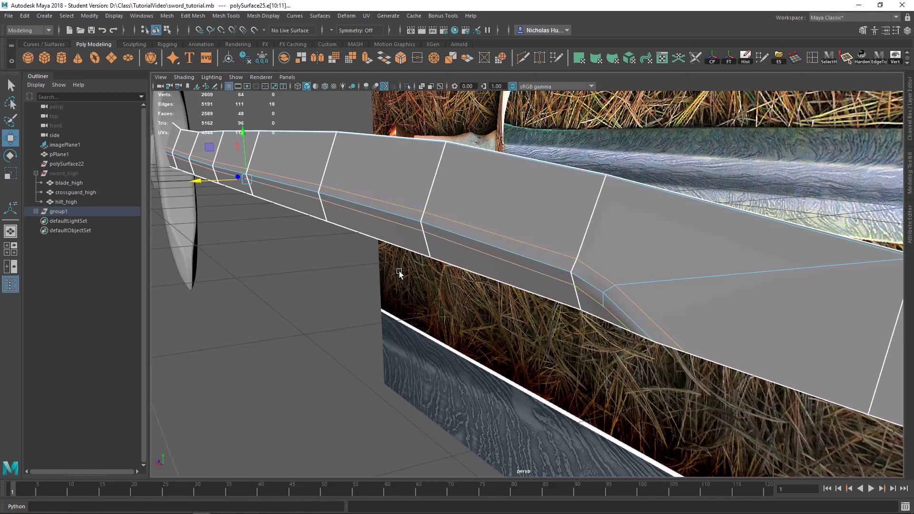
middle_click_drag(399, 271, 437, 278, "alt")
left_click_drag(437, 277, 433, 275, "alt")
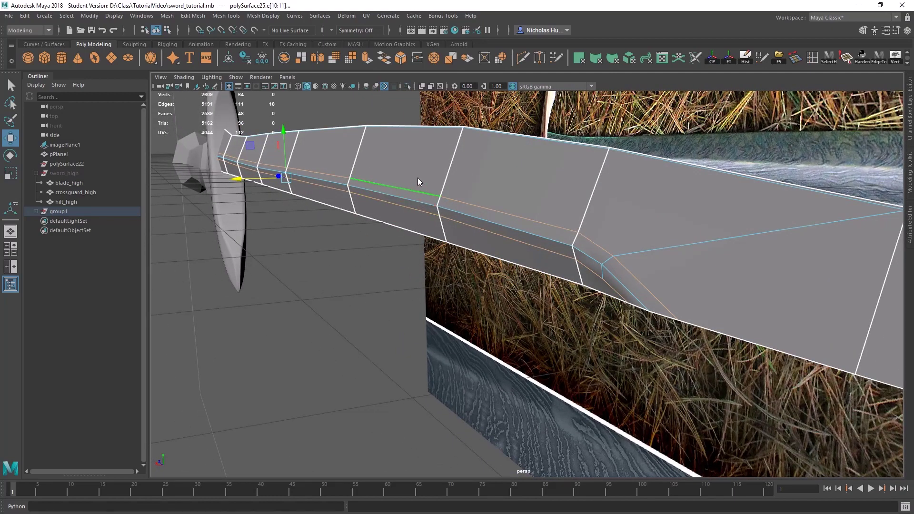
right_click_drag(418, 178, 380, 193, "shift")
left_click_drag(455, 215, 444, 217, "alt")
scroll(393, 202, "up", 4)
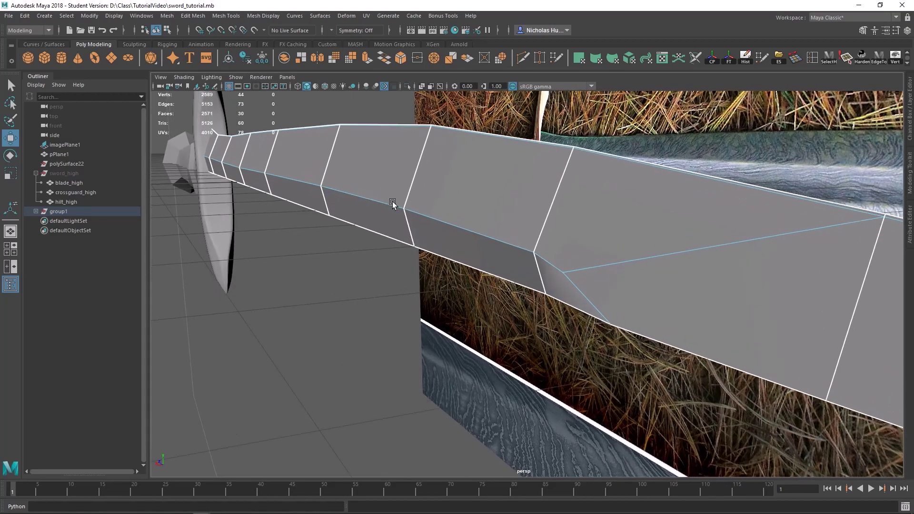
left_click_drag(389, 198, 443, 201, "alt")
Step: Try removing the two support loops with a plain delete, select leftover vertices to check them, and undo back to the selected loops
double_click(394, 204)
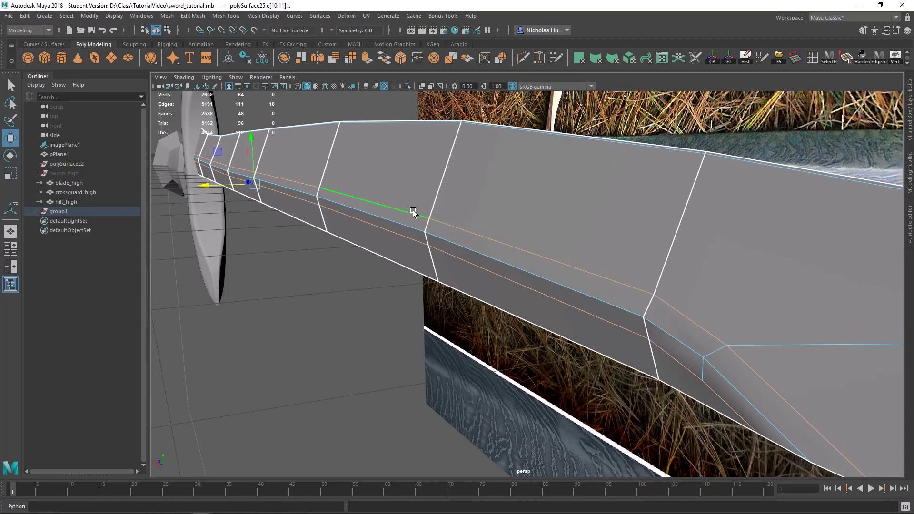
key("Delete")
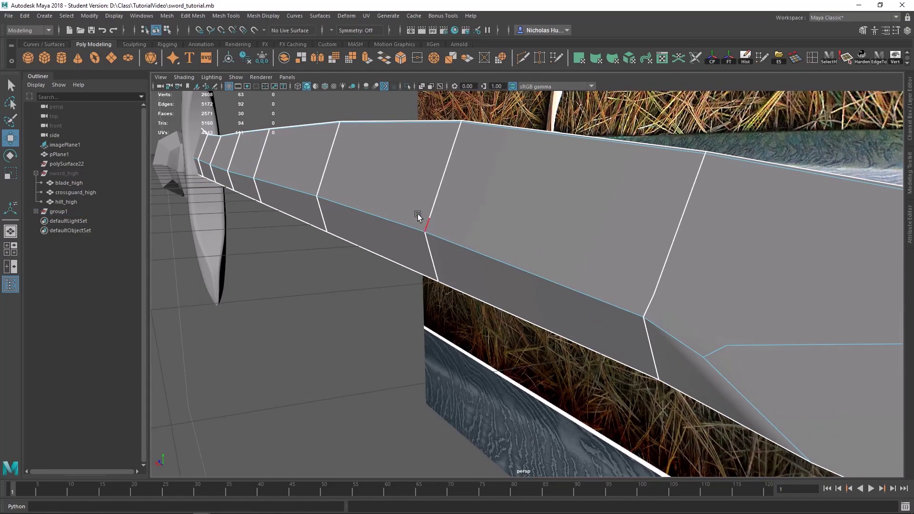
right_click_drag(417, 213, 445, 231)
left_click(390, 189)
left_click(779, 310)
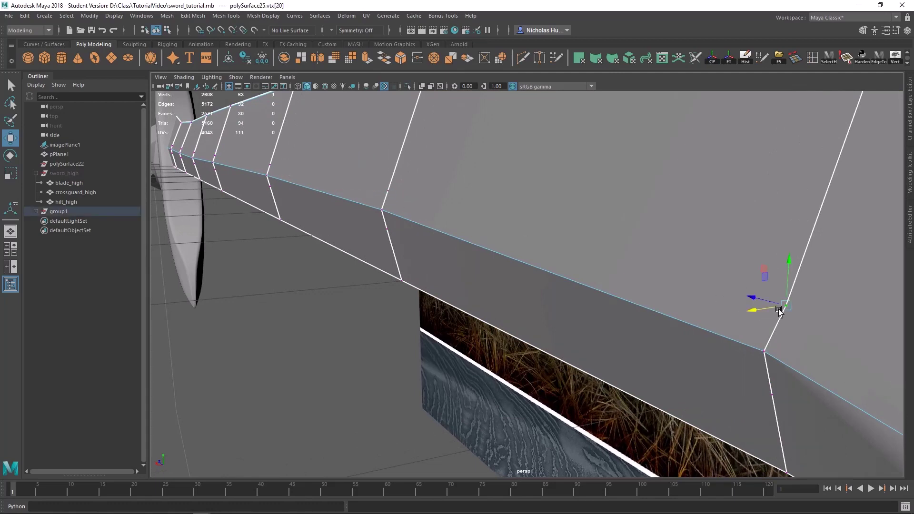
left_click(776, 395)
left_click(404, 195)
key("ctrl+z")
key("ctrl+z")
key("ctrl+z")
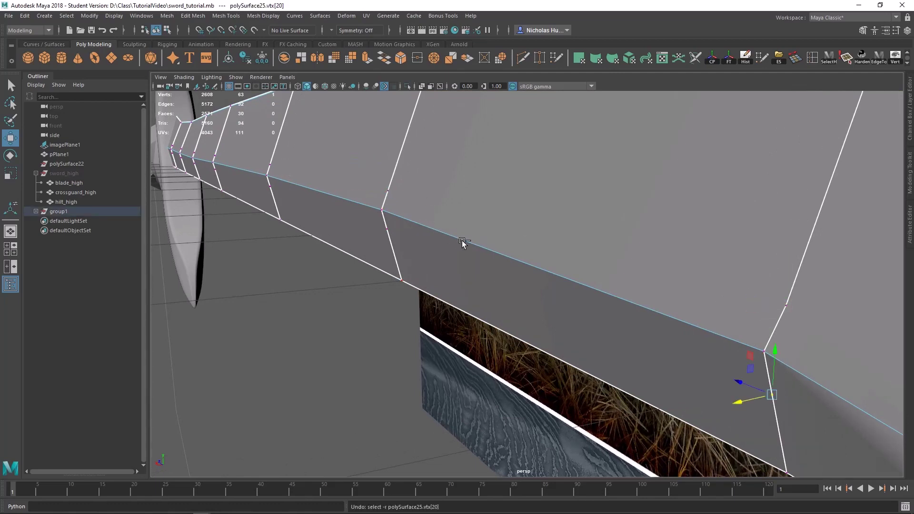
key("ctrl+z")
key("ctrl+z")
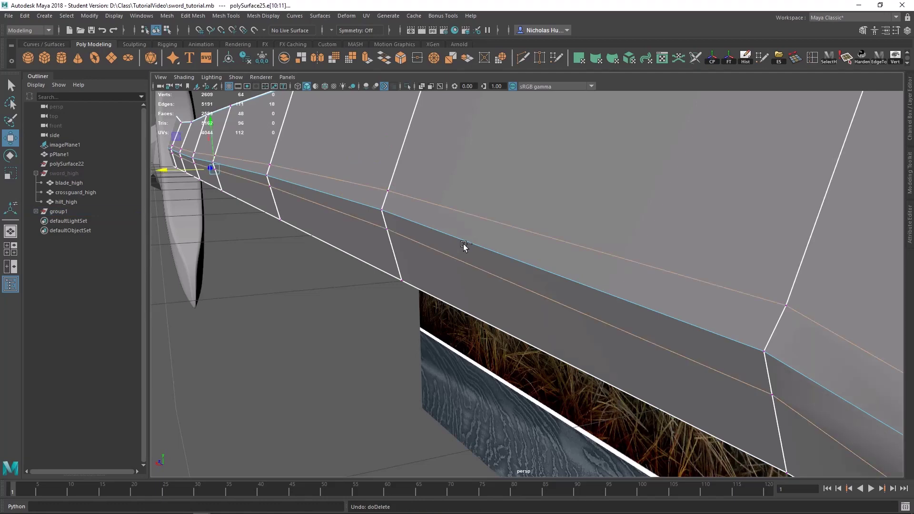
Step: Remove the two selected support loops with Delete Edge/Vertex so their vertices are deleted too
right_click_drag(483, 187, 442, 201, "shift")
scroll(505, 261, "down", 3)
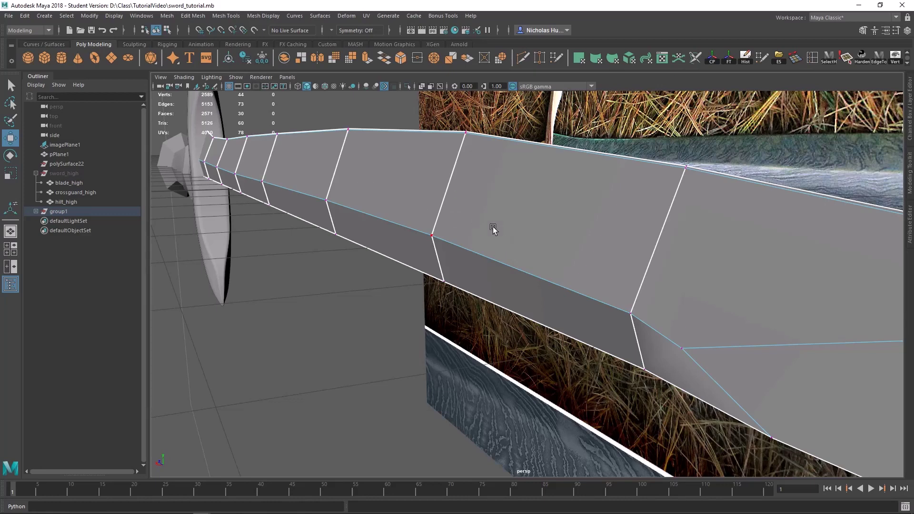
left_click_drag(493, 230, 602, 273, "alt")
Step: Select the border edges along the blade's centre line and snap them along the X axis to a vertex on the fuller edge
right_click_drag(401, 230, 401, 204)
left_click(421, 251)
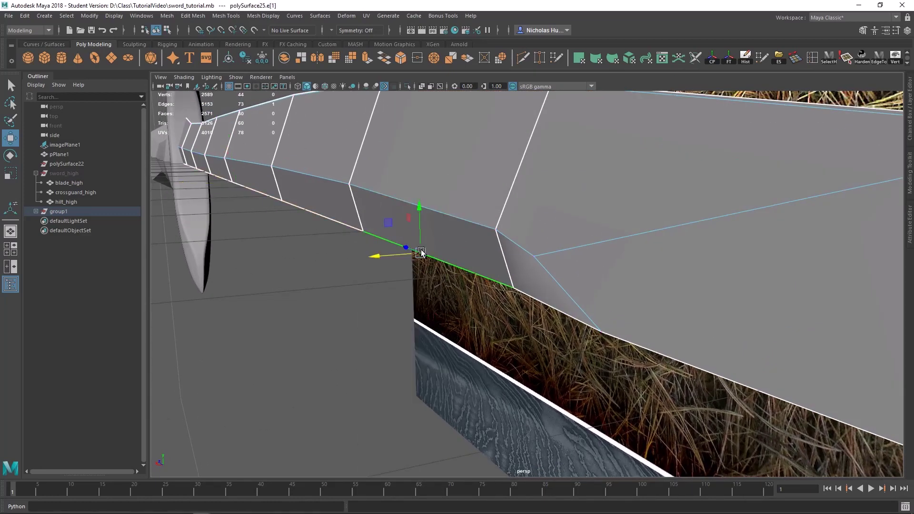
left_click_drag(454, 261, 558, 303, "alt")
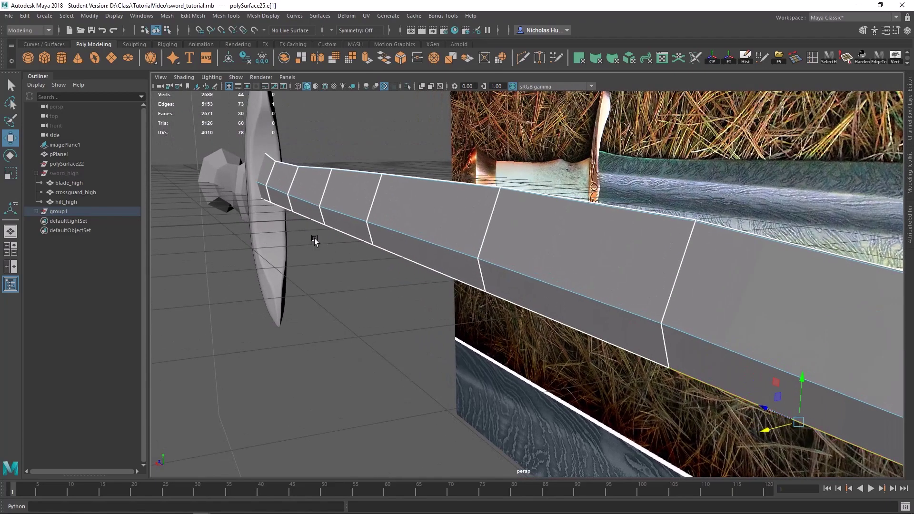
double_click(266, 202, "shift")
middle_click_drag(575, 314, 546, 290, "alt")
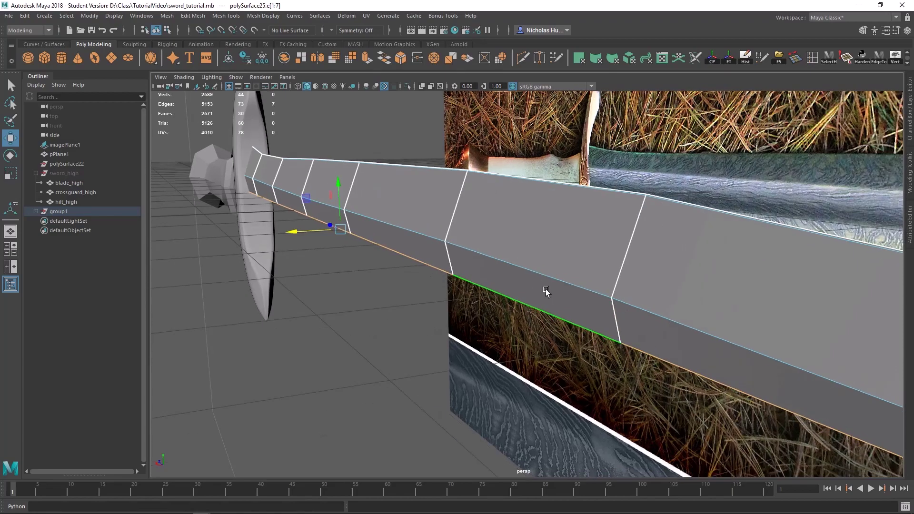
middle_click_drag(414, 243, 543, 331, "alt")
right_click_drag(455, 286, 493, 342, "alt")
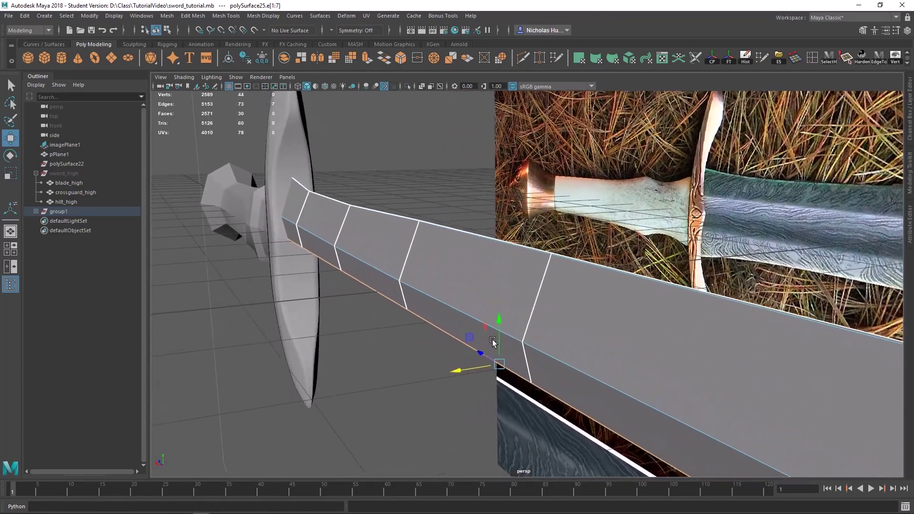
left_click_drag(492, 342, 473, 310, "alt")
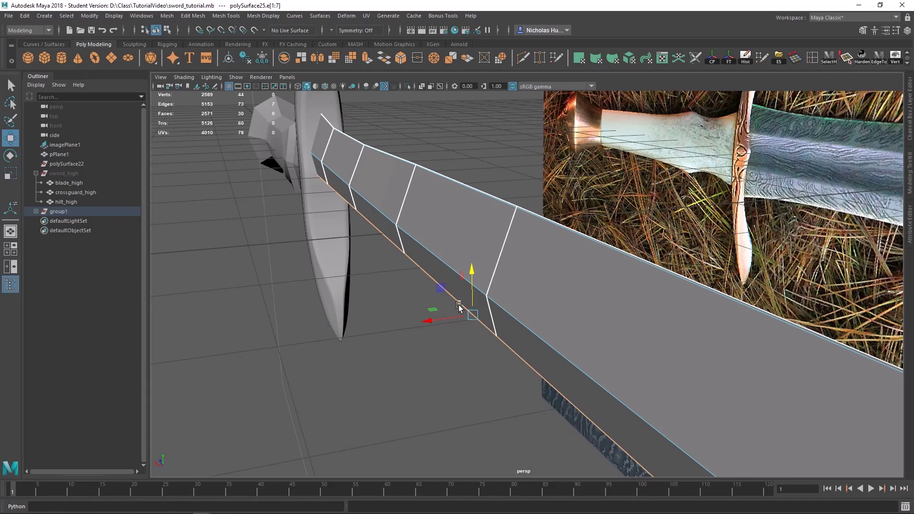
left_click(442, 320)
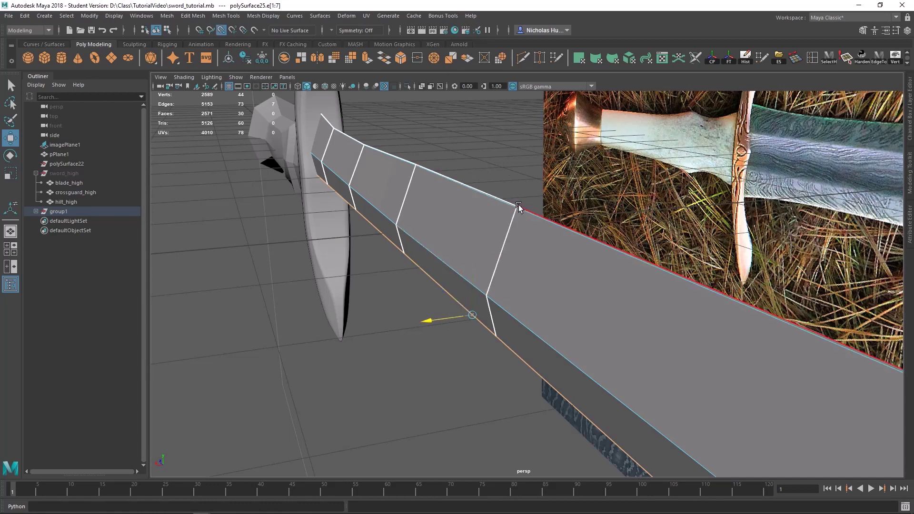
middle_click_drag(519, 206, 502, 244)
middle_click_drag(418, 167, 413, 162)
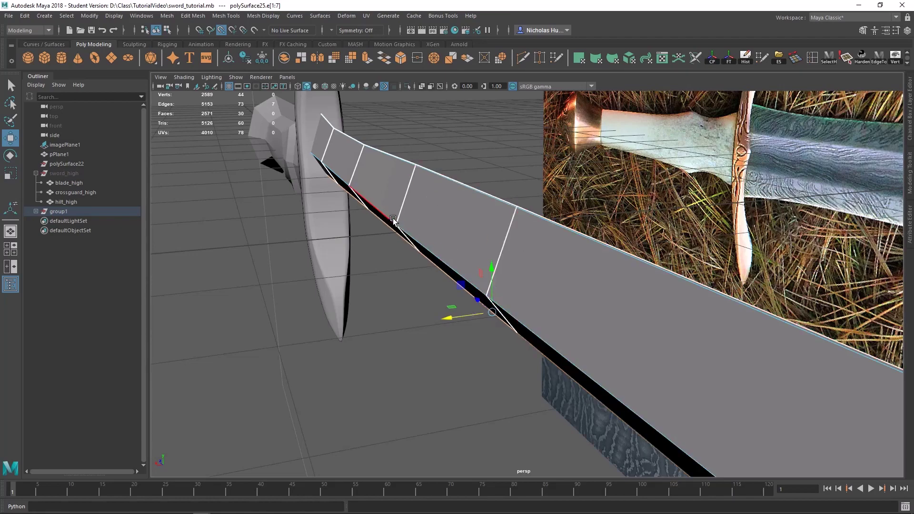
middle_click_drag(396, 222, 396, 225)
left_click_drag(396, 227, 408, 259, "alt")
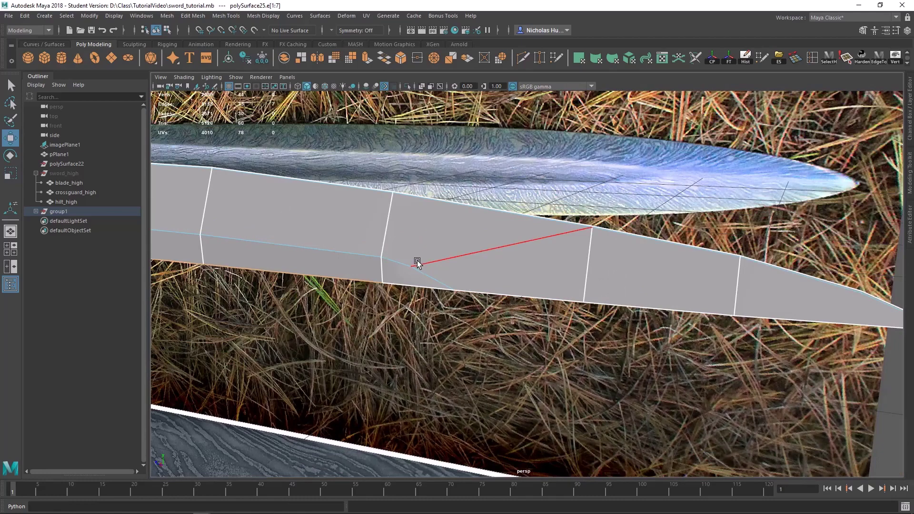
Step: Target-weld the centre-line vertex at the fuller's end to the centre-line vertex of the next cross-section toward the tip
right_click_drag(444, 266, 403, 243)
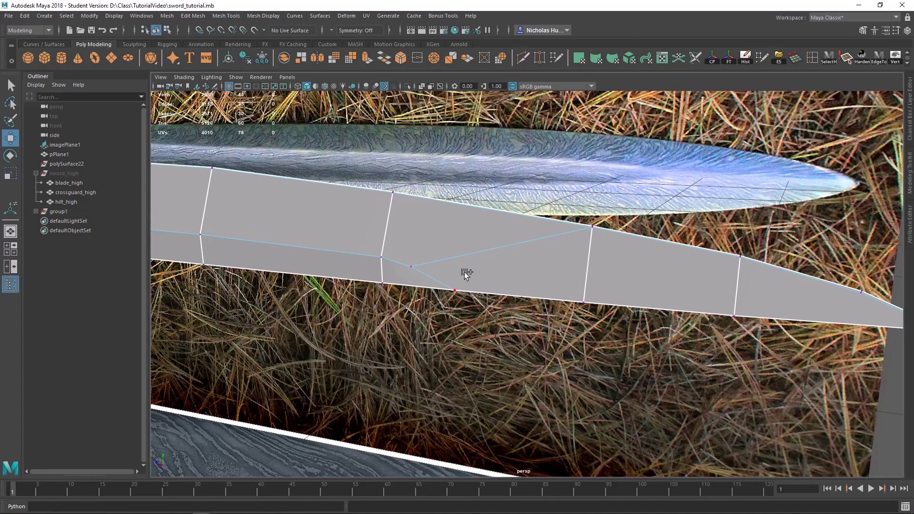
mouse_move(464, 273)
right_mouse_down("shift")
mouse_move(467, 247)
mouse_move(467, 274)
right_mouse_up("shift")
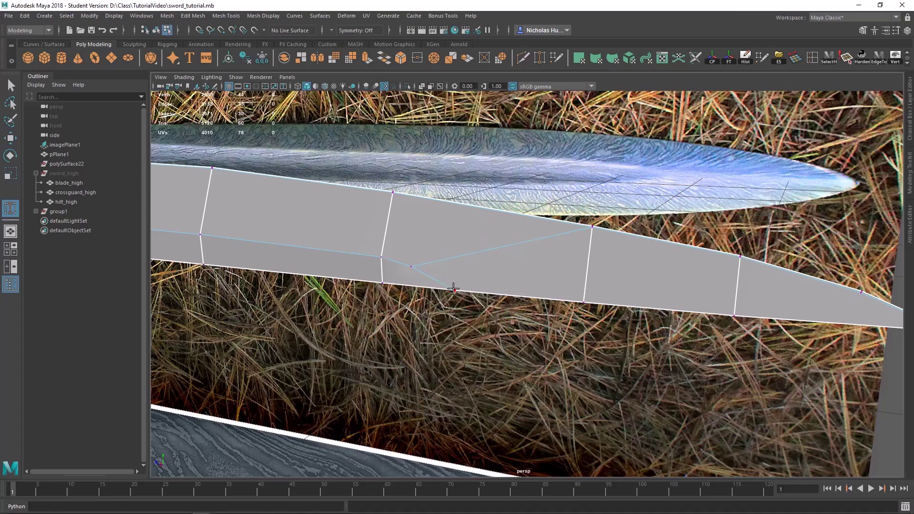
left_click_drag(454, 289, 548, 298)
Step: Try welding the fuller's inner end vertex to the outer-edge vertex of the next cross-section, and undo the weld
left_click_drag(587, 234, 595, 229)
right_click_drag(431, 249, 476, 274, "alt")
left_click_drag(475, 274, 548, 278, "alt")
middle_click_drag(548, 278, 350, 281, "alt")
left_click_drag(350, 281, 528, 267, "alt")
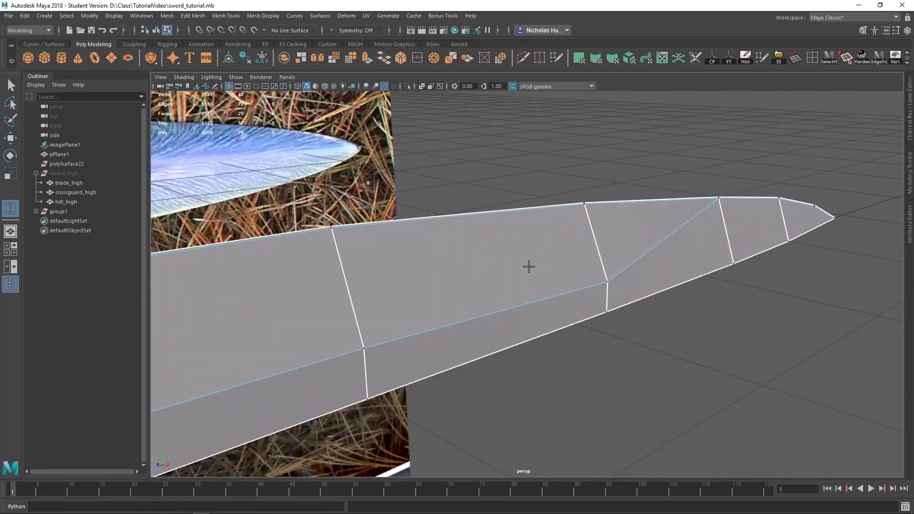
key("ctrl+z")
left_click_drag(600, 263, 572, 267, "alt")
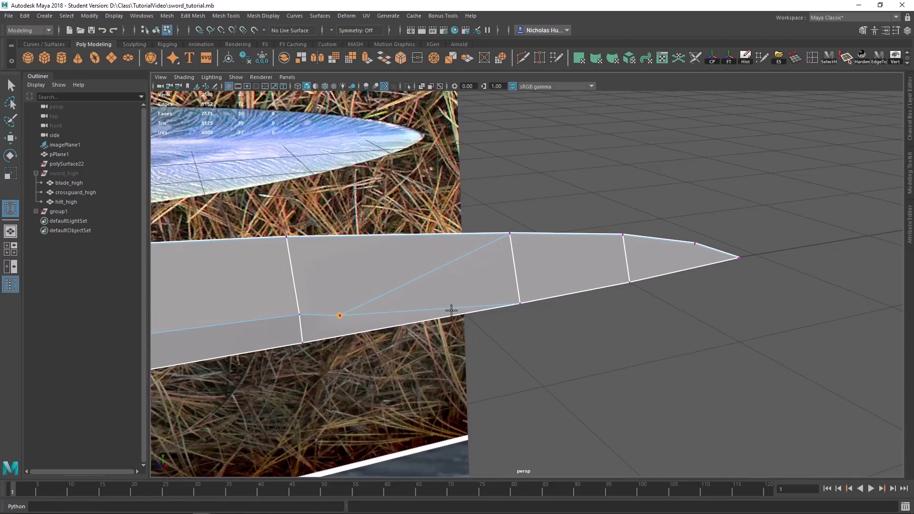
Step: Target-weld the fuller's inner end vertex to the centre-line vertex of the next cross-section and return to object mode
left_click_drag(522, 298, 521, 300)
left_click_drag(521, 300, 524, 271, "alt")
key("q")
right_click_drag(524, 272, 552, 240)
middle_click_drag(552, 240, 569, 323, "alt")
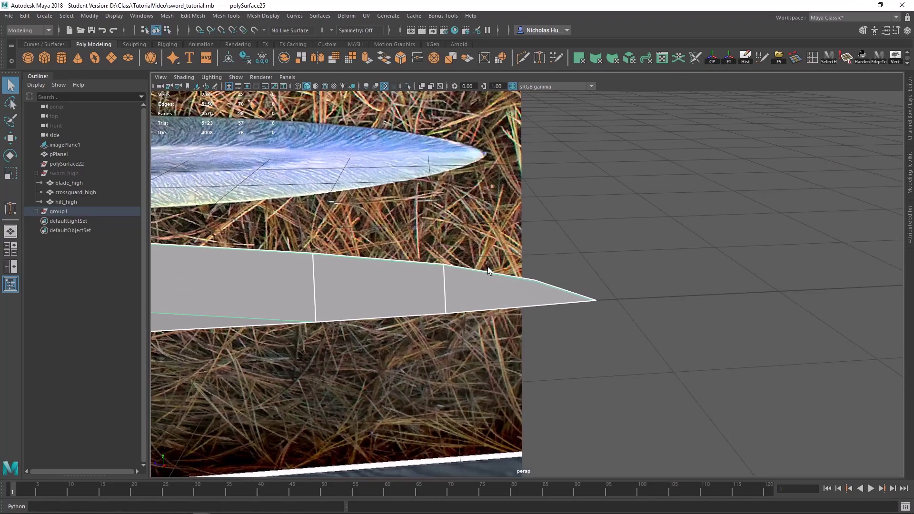
Step: Examine the narrow support edge loop along the blade's cutting edge from the tip back toward the crossguard
right_click_drag(569, 323, 629, 361, "alt")
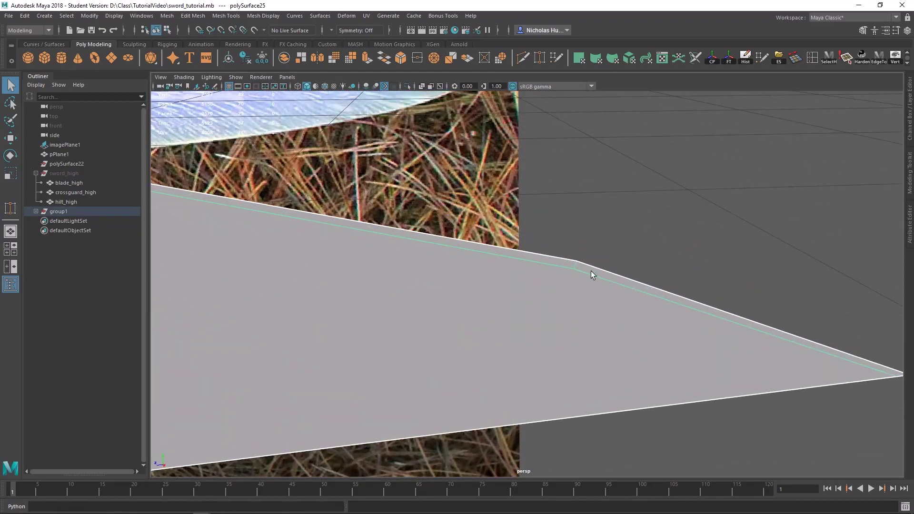
middle_click_drag(524, 266, 537, 275, "alt")
right_click_drag(485, 287, 484, 219)
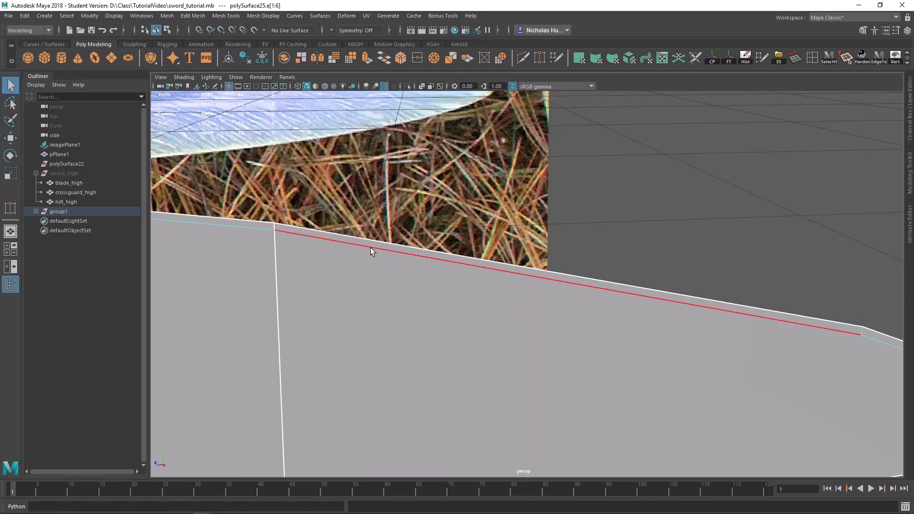
left_click_drag(340, 245, 309, 288, "alt")
middle_click_drag(310, 288, 377, 270, "alt")
right_click_drag(377, 269, 345, 164, "alt")
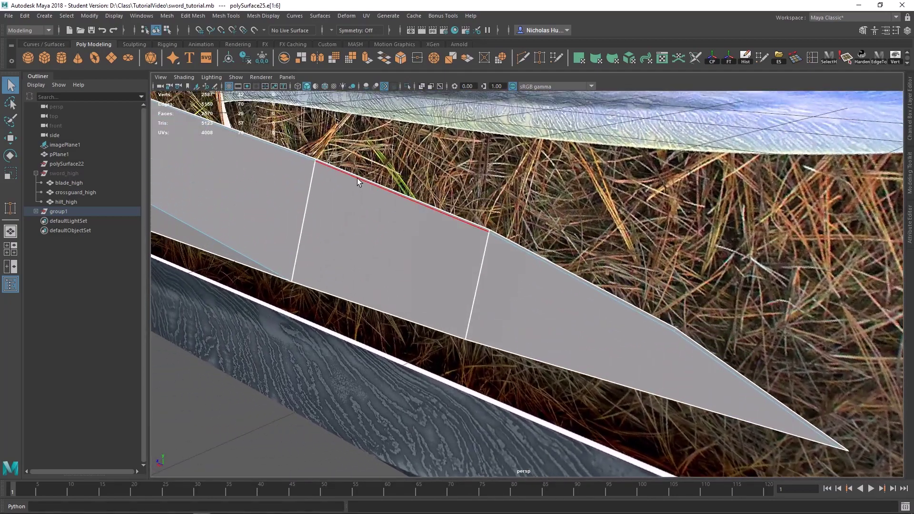
middle_click_drag(449, 220, 409, 213, "alt")
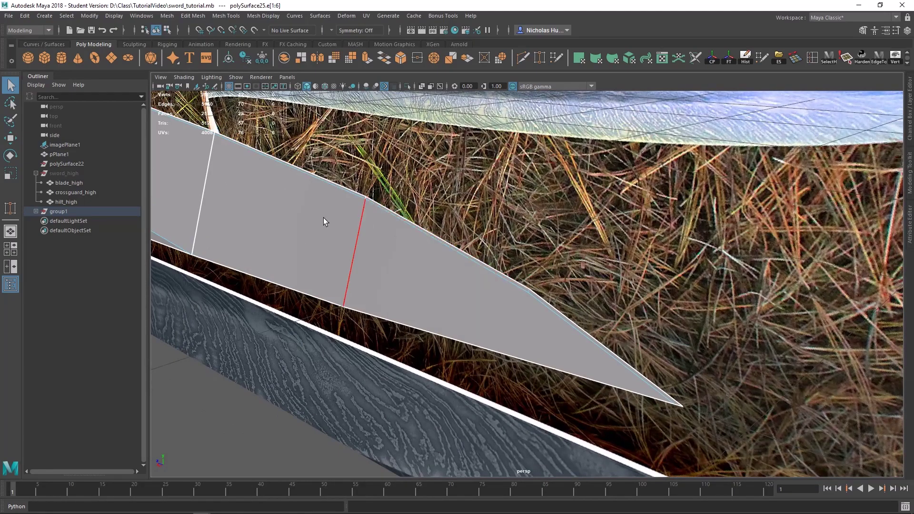
left_click_drag(519, 212, 416, 237, "alt")
middle_click_drag(416, 237, 534, 252, "alt")
middle_click_drag(336, 305, 417, 294, "alt")
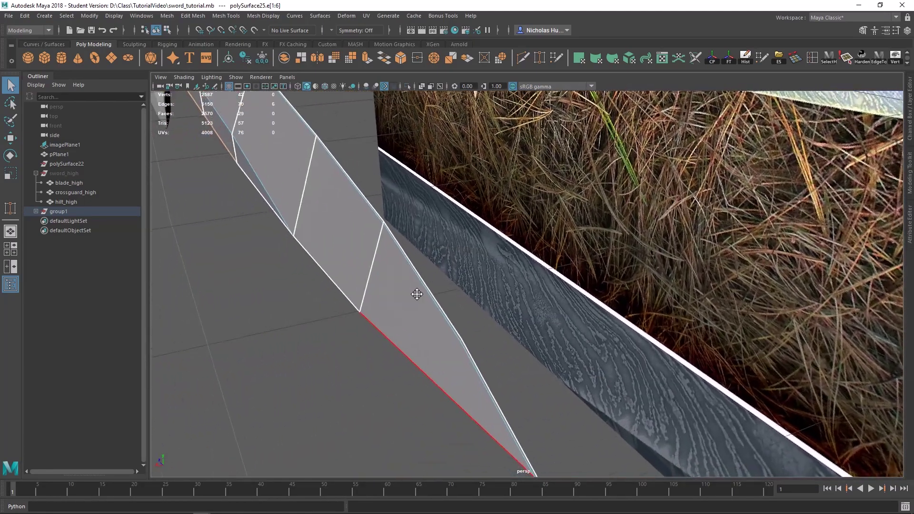
left_click_drag(417, 295, 304, 275, "alt")
middle_click_drag(304, 275, 363, 270, "alt")
right_click_drag(364, 270, 459, 349, "alt")
Step: Select the full support edge loop beside the blade's cutting edge and delete it together with its vertices
left_click(461, 318)
left_click_drag(459, 332, 482, 317, "alt")
left_click(513, 298)
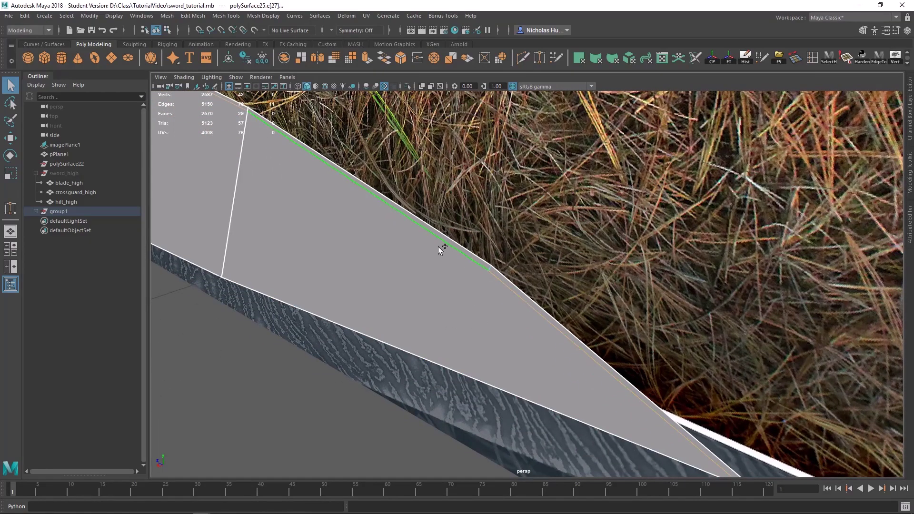
middle_click_drag(312, 239, 447, 315, "alt")
right_click_drag(447, 315, 508, 284, "alt")
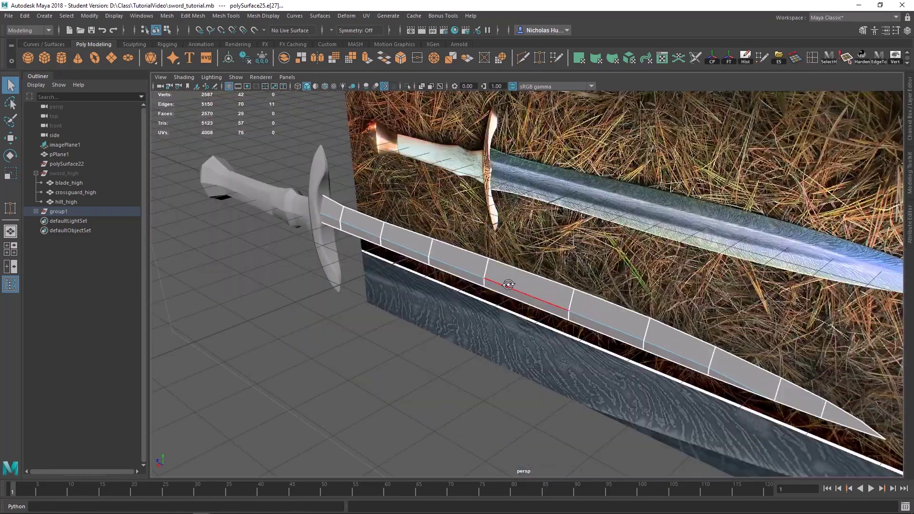
left_click_drag(508, 284, 424, 320, "alt")
key("w")
key("ctrl+z")
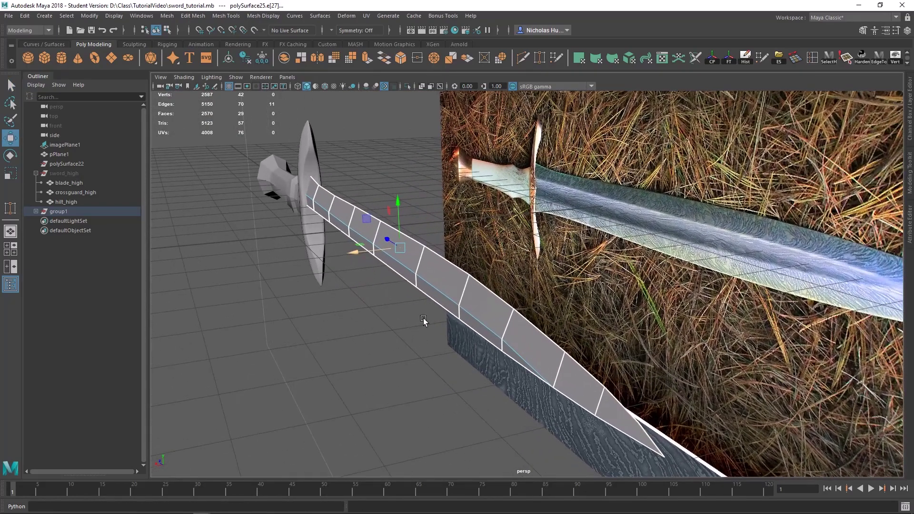
right_click_drag(470, 240, 430, 253, "shift")
middle_click_drag(527, 333, 490, 298, "alt")
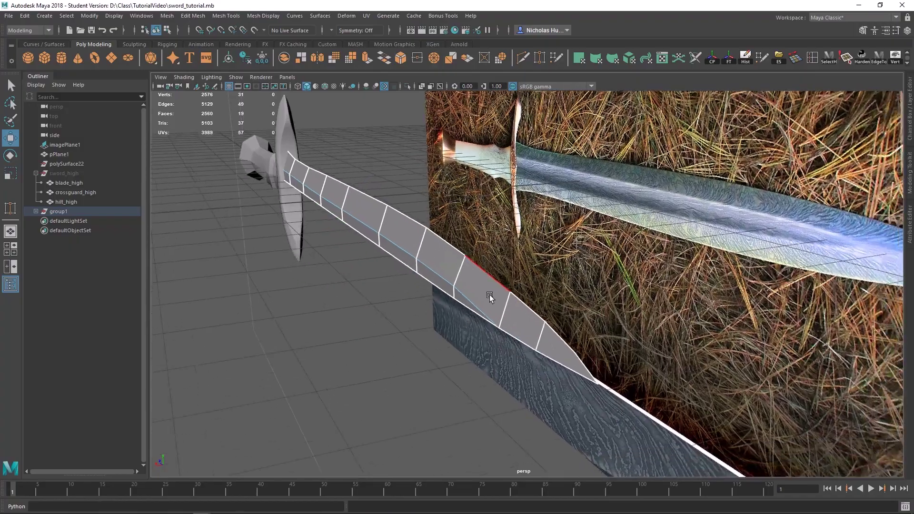
Step: Target-weld the leftover support-loop vertex near the blade's tip onto the adjacent cutting-edge vertex and return to object mode
left_click_drag(490, 297, 481, 320, "alt")
scroll(481, 319, "up", 2)
right_click_drag(438, 300, 393, 247)
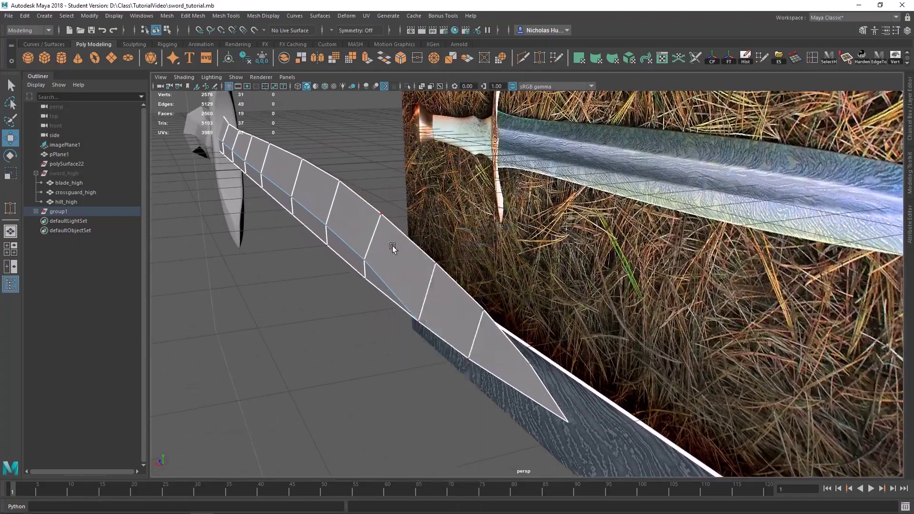
middle_click_drag(497, 317, 473, 267, "alt")
scroll(501, 324, "up", 3)
middle_click_drag(520, 349, 556, 367, "alt")
scroll(478, 299, "up", 3)
scroll(479, 301, "down", 4)
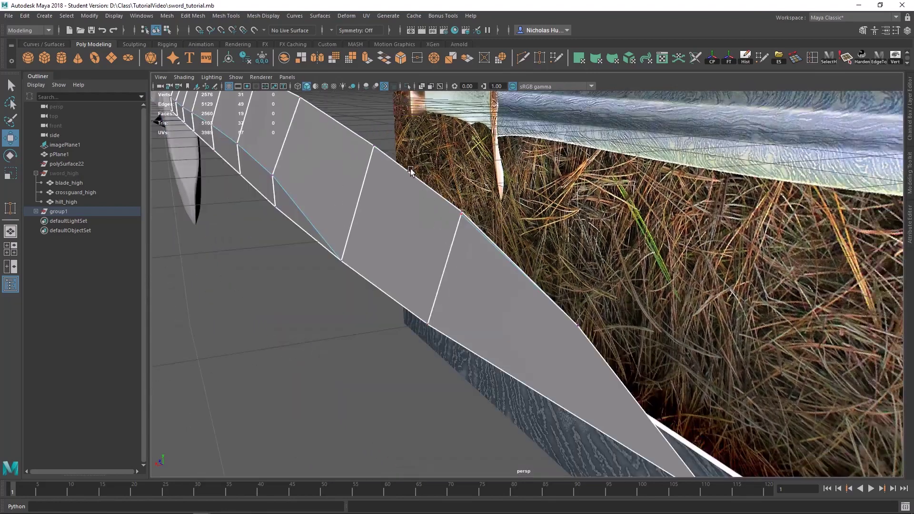
scroll(445, 210, "up", 5)
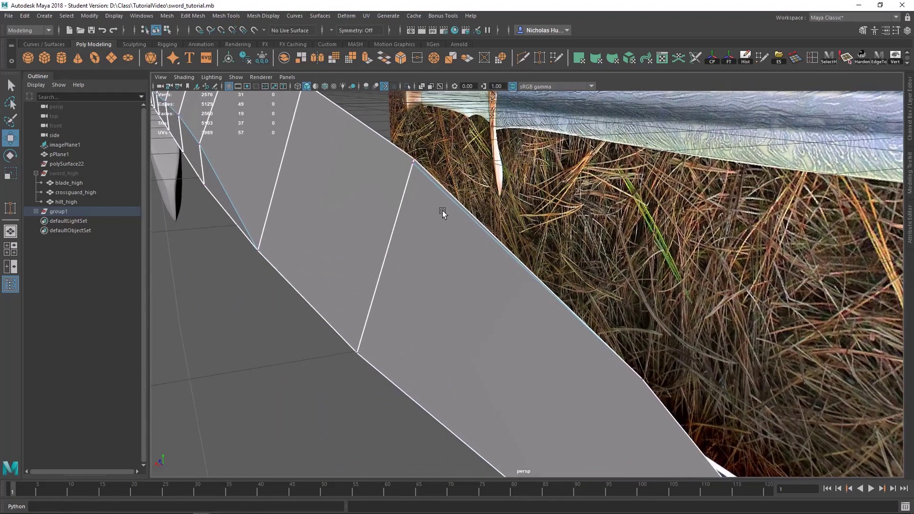
mouse_move(416, 171)
right_mouse_down("shift")
mouse_move(405, 185)
mouse_move(413, 170)
mouse_move(403, 168)
right_mouse_up("shift")
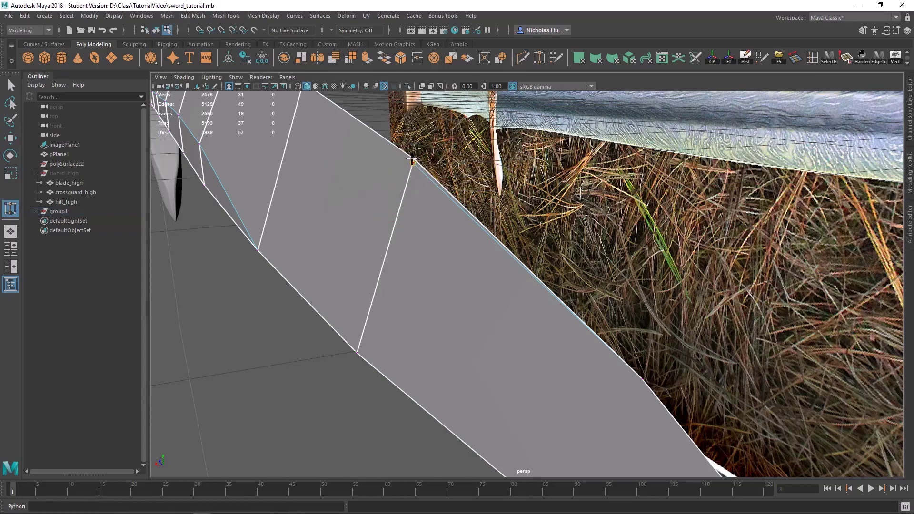
left_click_drag(415, 153, 415, 154)
mouse_move(459, 242)
middle_mouse_down("alt")
mouse_move(461, 229)
mouse_move(475, 225)
mouse_move(458, 228)
middle_mouse_up("alt")
scroll(457, 227, "down", 3)
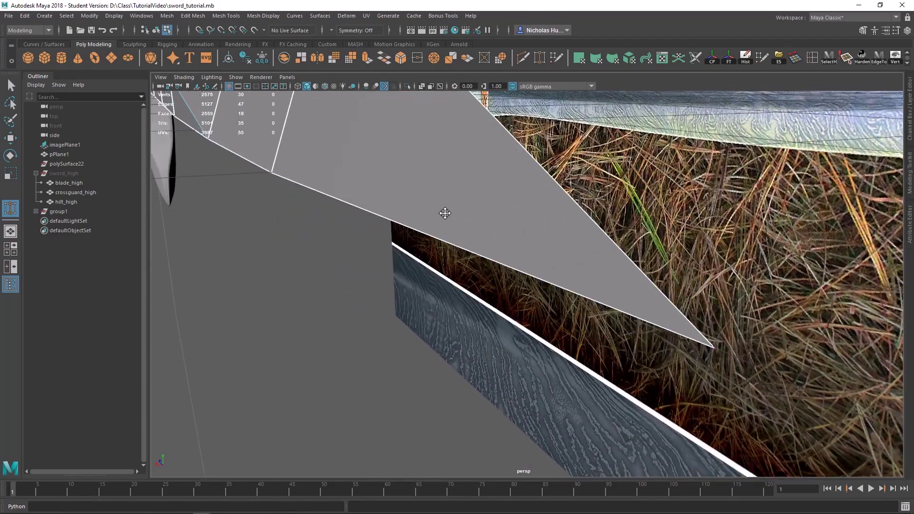
key("q")
right_click_drag(444, 208, 455, 187)
Step: Examine the simplified blade quarter along its length, from the crossguard to the inner end of the fuller
middle_click_drag(454, 184, 489, 221, "alt")
left_click_drag(488, 225, 527, 235, "alt")
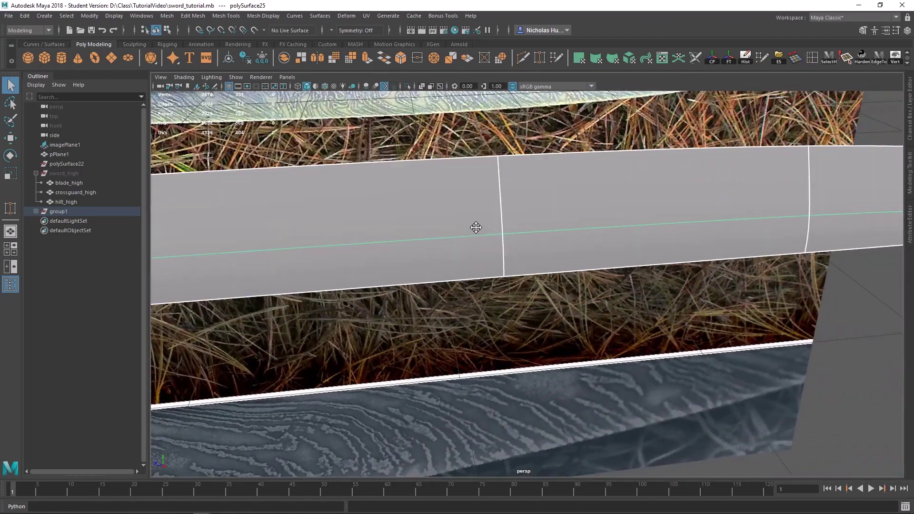
middle_click_drag(476, 227, 705, 221, "alt")
middle_click_drag(352, 284, 690, 249, "alt")
middle_click_drag(404, 294, 525, 289, "alt")
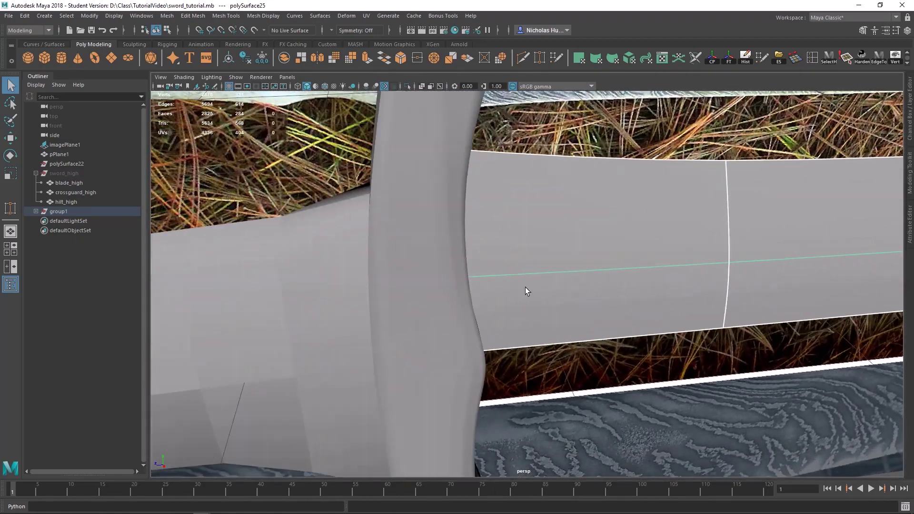
left_click_drag(526, 288, 476, 289, "alt")
right_click_drag(476, 289, 443, 284, "alt")
middle_click_drag(443, 284, 455, 280, "alt")
right_click_drag(454, 280, 410, 261, "alt")
left_click_drag(410, 261, 376, 259, "alt")
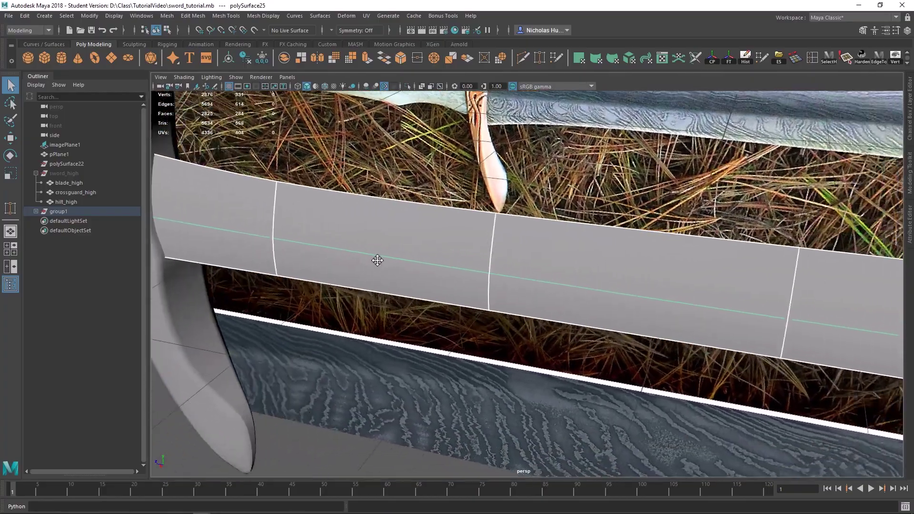
right_click_drag(514, 280, 467, 271, "alt")
middle_click_drag(562, 273, 325, 253, "alt")
left_click_drag(325, 257, 384, 255, "alt")
middle_click_drag(384, 255, 432, 266, "alt")
left_click_drag(386, 268, 412, 279, "alt")
right_click_drag(412, 278, 452, 307, "alt")
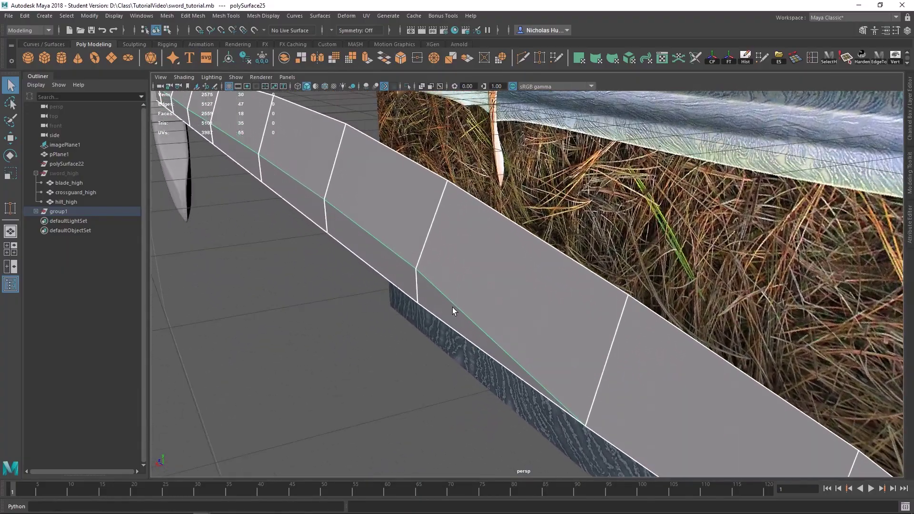
Step: Preview the blade quarter smoothed and return it to the unsmoothed display
key("3")
right_click_drag(350, 170, 367, 199, "alt")
key("1")
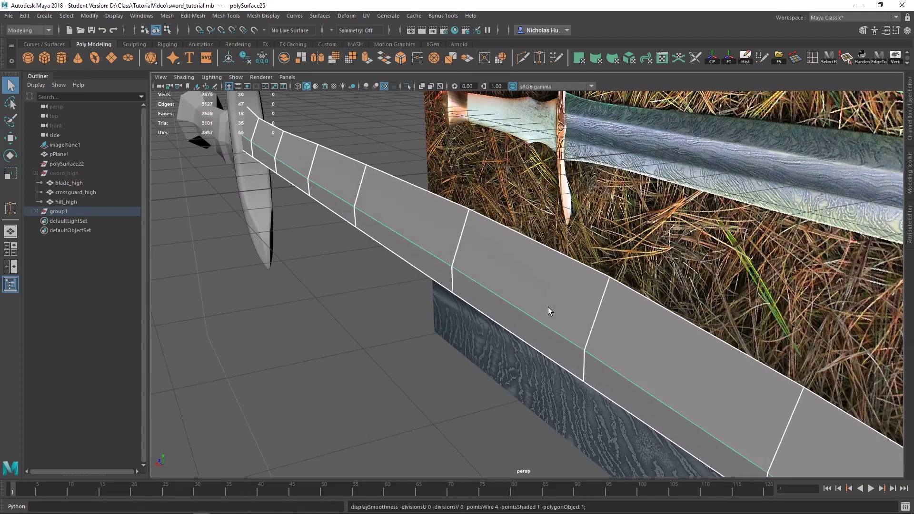
Step: Snap the blade quarter's pivot to a vertex on its open centre-line edge
middle_click_drag(548, 308, 552, 346, "alt")
key("w")
right_click_drag(452, 269, 493, 296, "alt")
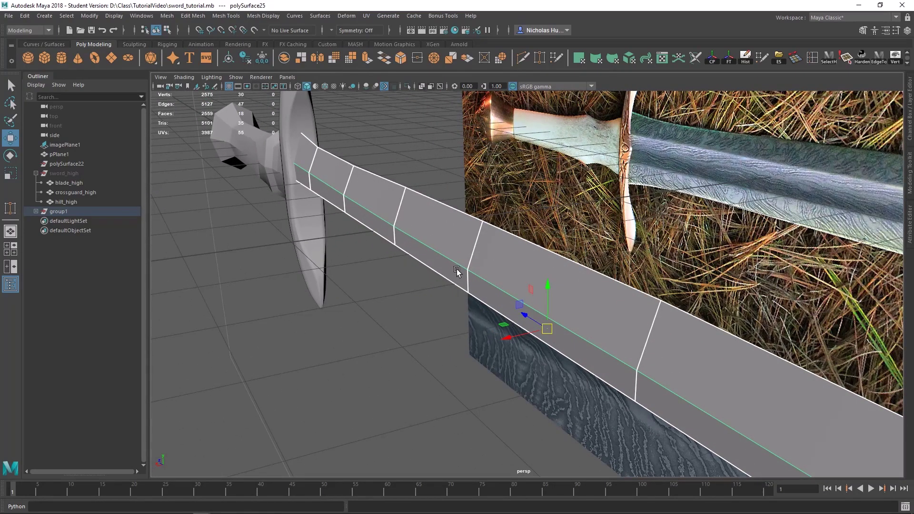
left_click_drag(457, 272, 499, 225, "alt")
left_click_drag(508, 327, 478, 313, "alt")
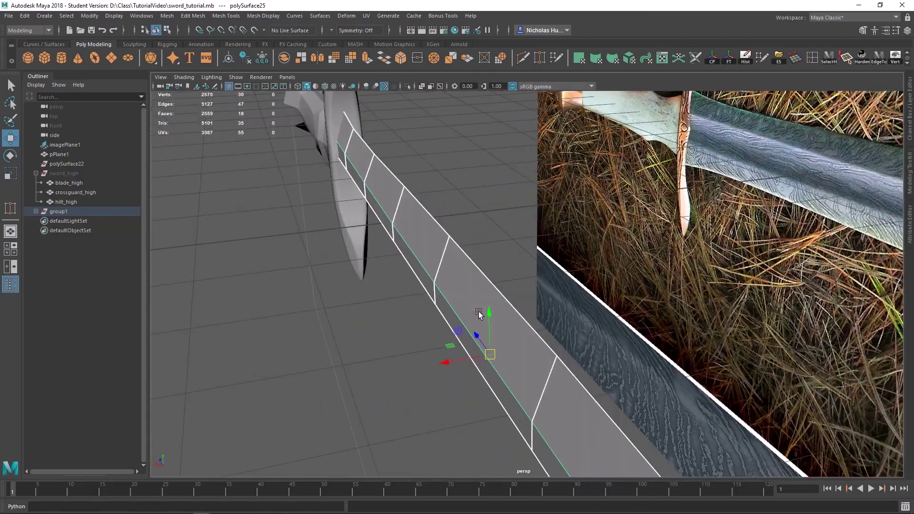
left_click_drag(493, 265, 510, 314, "alt")
key("d")
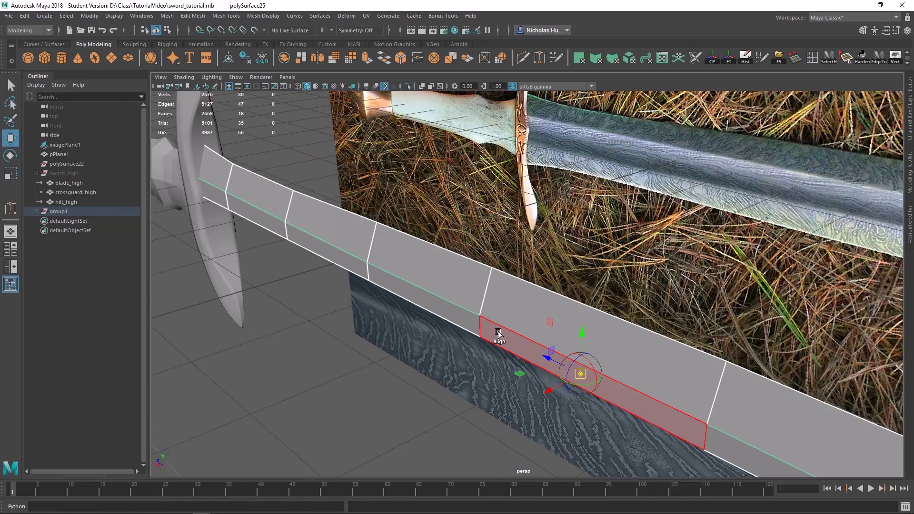
key("v")
middle_click(480, 342)
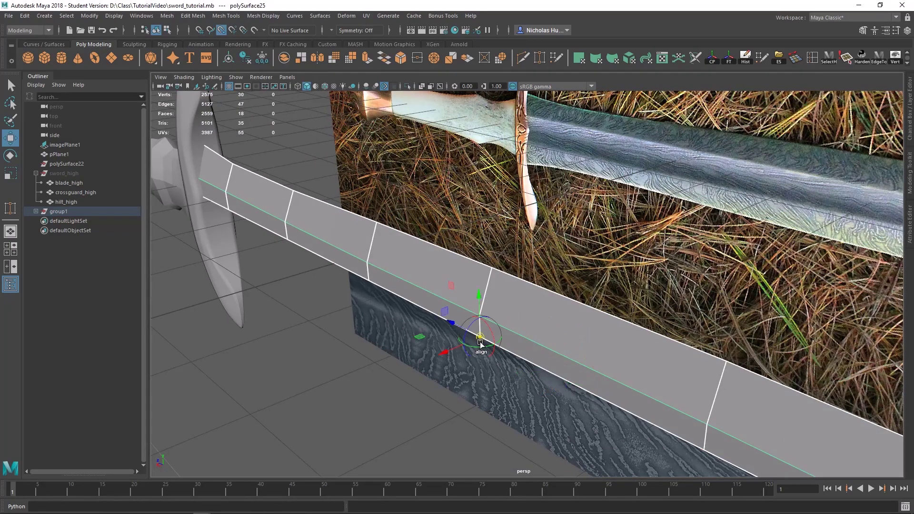
left_click_drag(474, 337, 546, 350, "alt")
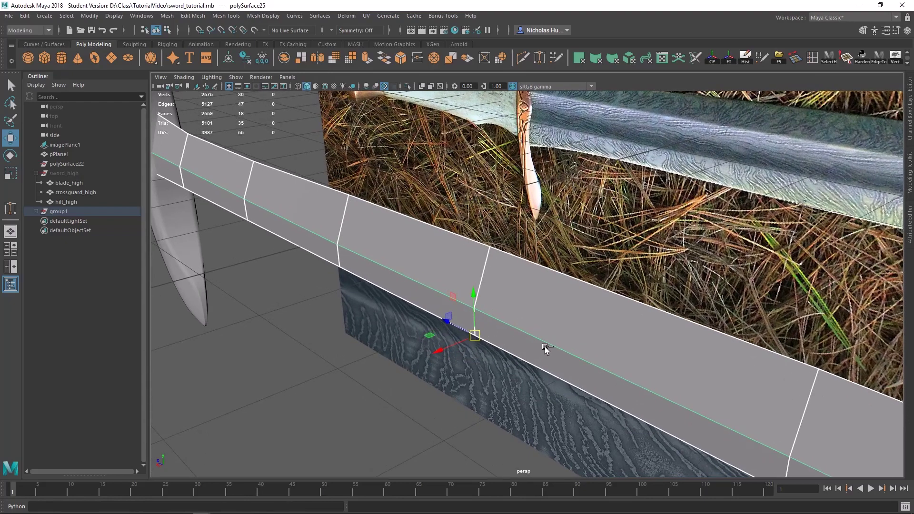
Step: Duplicate the blade quarter and mirror the copy across the centre line with a Scale Y of -1
key("ctrl+d")
key("r")
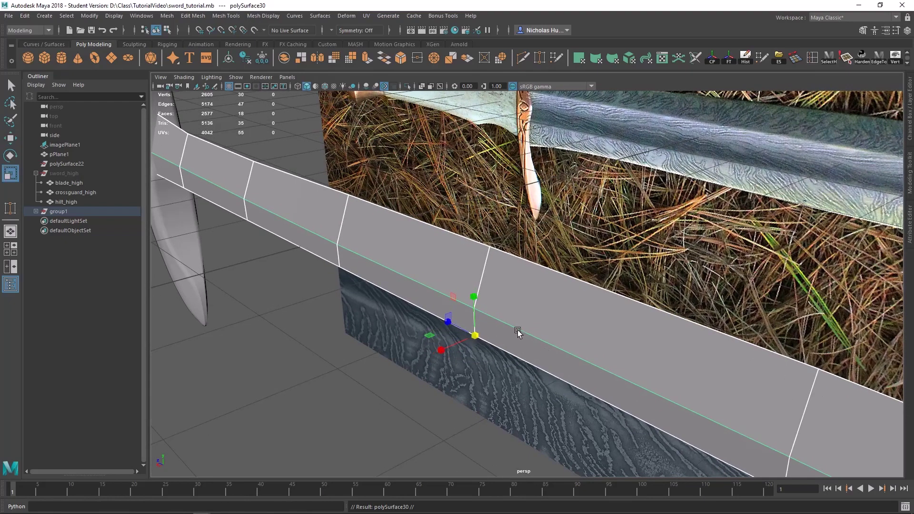
left_click_drag(475, 298, 478, 376)
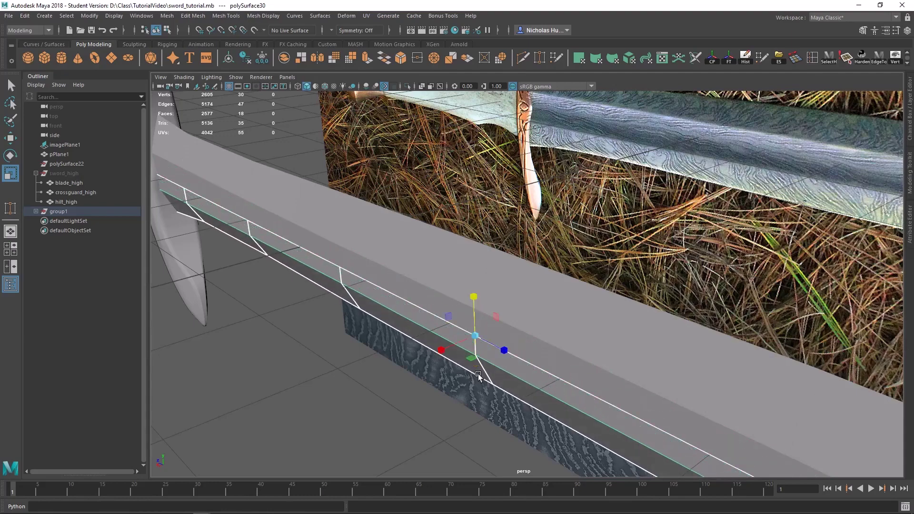
left_click(910, 109)
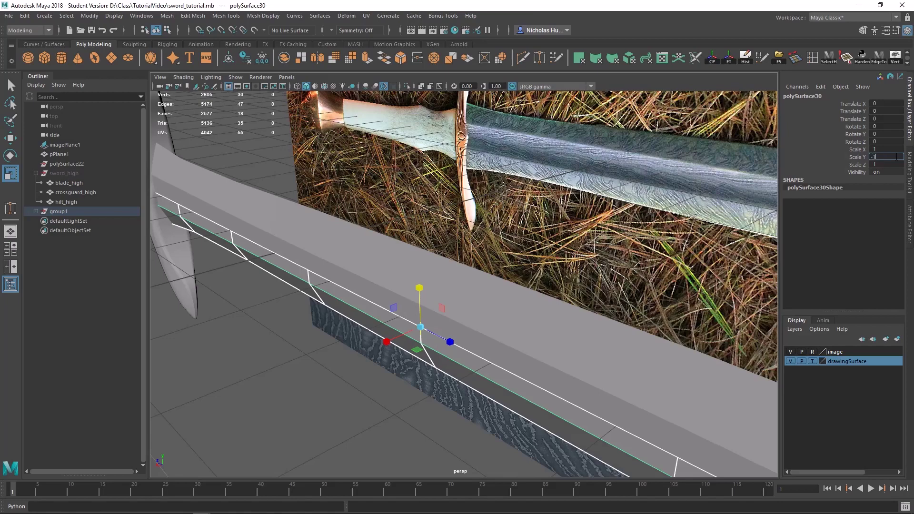
left_click(897, 157)
type("-1")
key("Return")
Step: Select the original and mirrored blade quarters and combine them into one mesh
left_click_drag(416, 350, 457, 386, "alt")
left_click_drag(358, 215, 371, 466)
left_click_drag(390, 387, 422, 354, "alt")
right_click_drag(368, 258, 341, 427, "shift")
Step: Merge the vertices of the combined blade half and delete its construction history
left_click(192, 16)
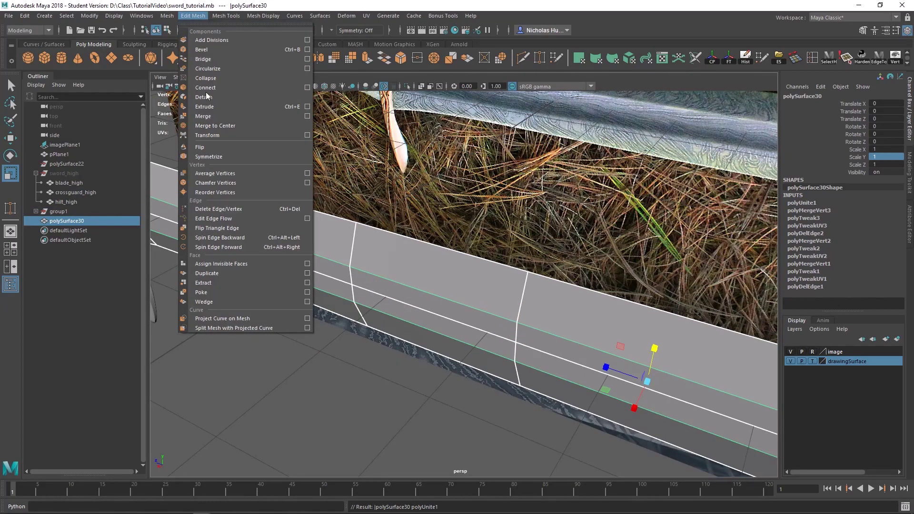
left_click(211, 116)
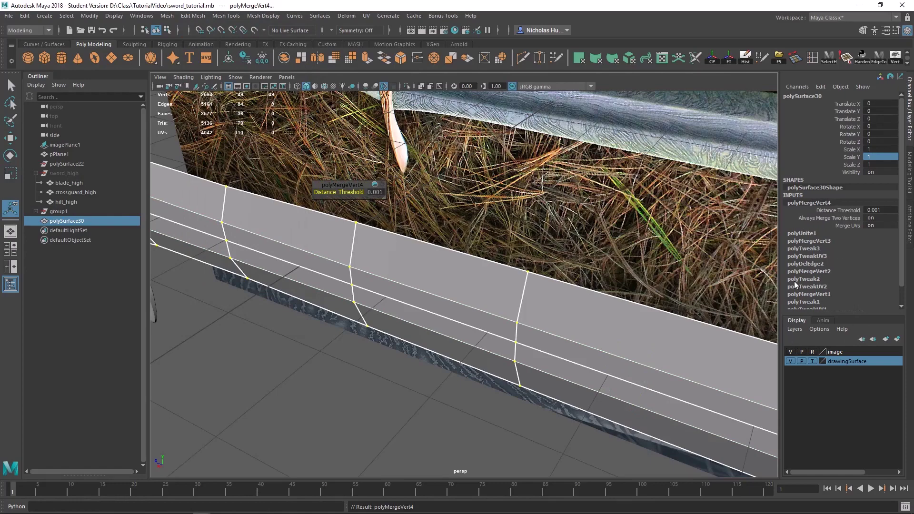
left_click(746, 59)
left_click_drag(508, 264, 415, 244, "alt")
right_click_drag(415, 240, 446, 224)
left_click_drag(433, 316, 444, 262, "alt")
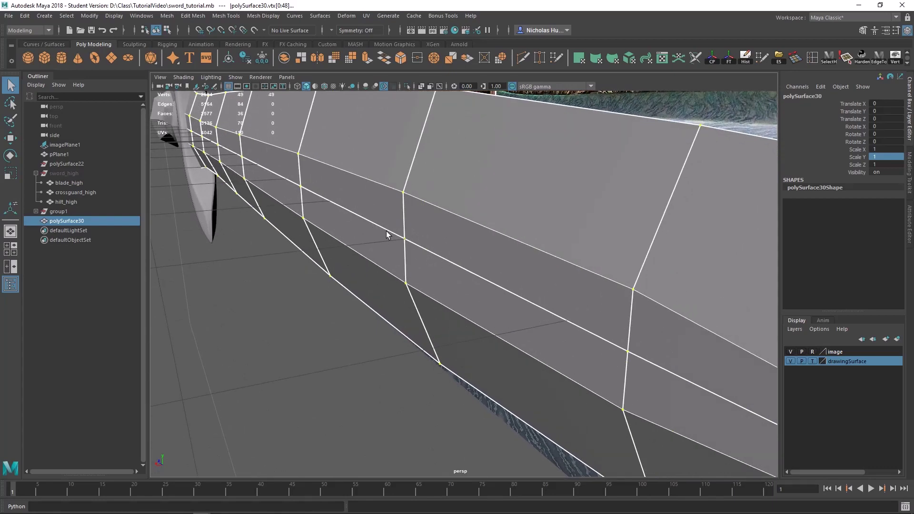
Step: Delete the centre edge loop running down the middle of the fuller with its vertices and return to object mode
right_click_drag(438, 241, 430, 217)
double_click(442, 263)
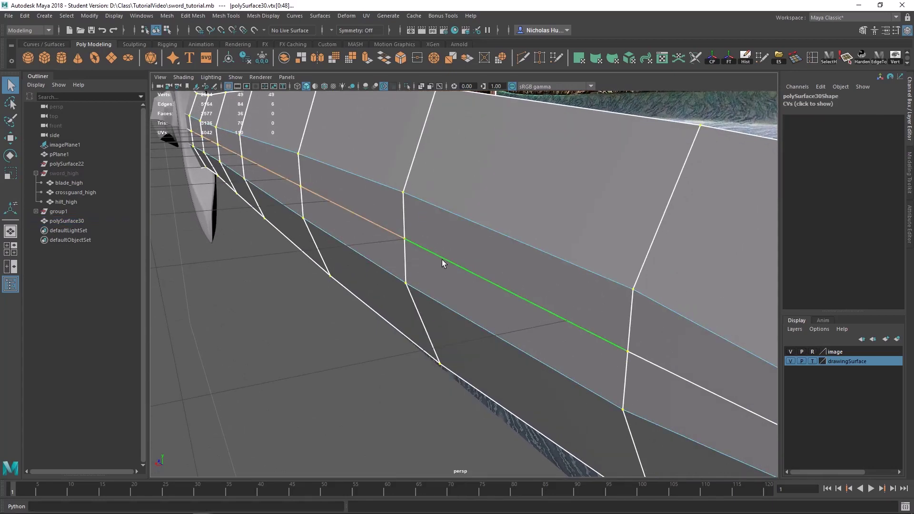
left_click_drag(364, 219, 453, 222, "alt")
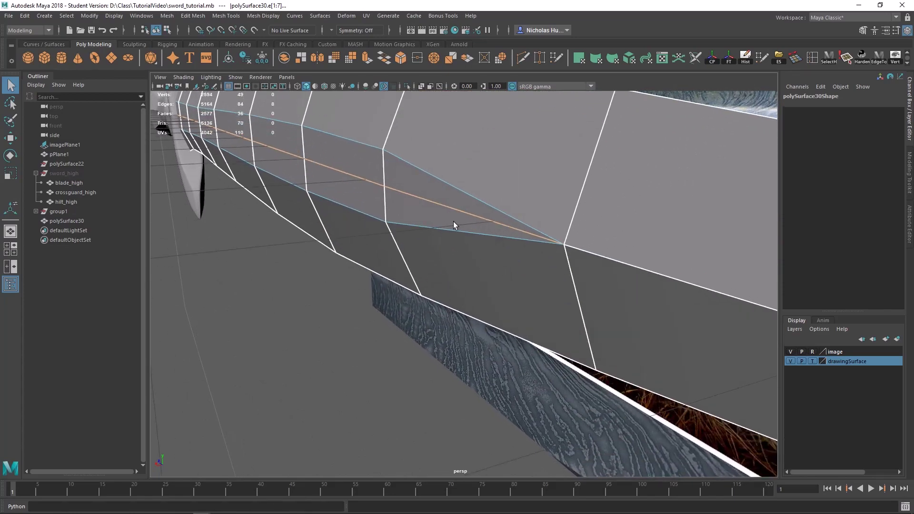
left_click_drag(549, 252, 419, 239, "alt")
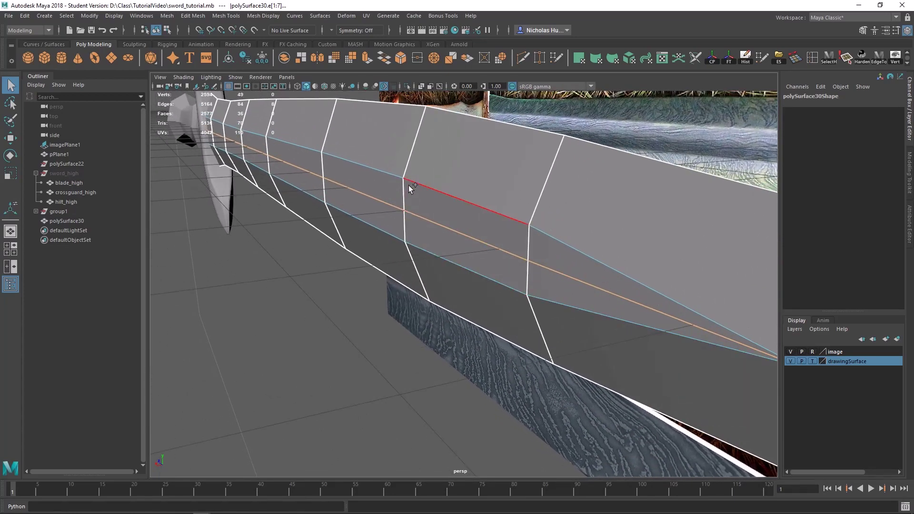
right_click_drag(410, 185, 378, 228, "shift")
left_click_drag(437, 225, 420, 214, "alt")
right_click_drag(421, 214, 468, 198)
Step: Snap the blade half's pivot to a vertex on its open cutting edge
left_click_drag(457, 232, 511, 333, "alt")
key("w")
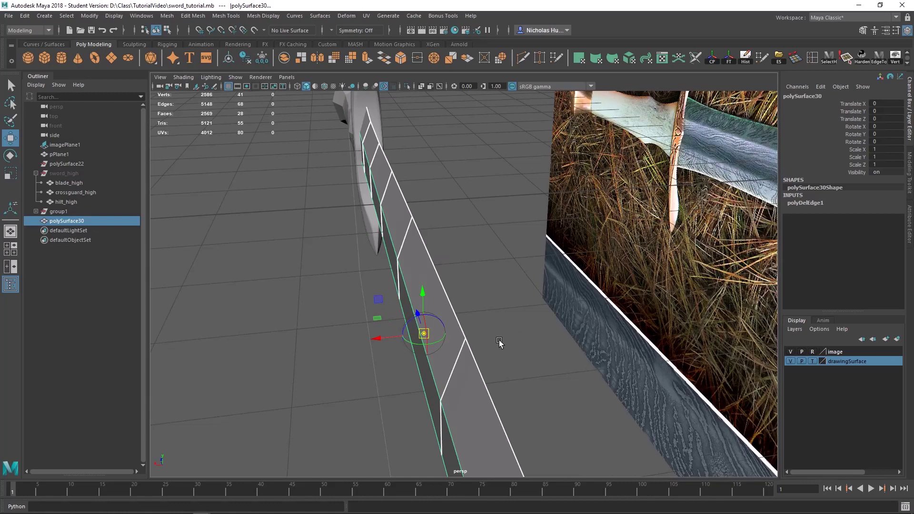
key("v")
middle_click_drag(468, 344, 465, 336)
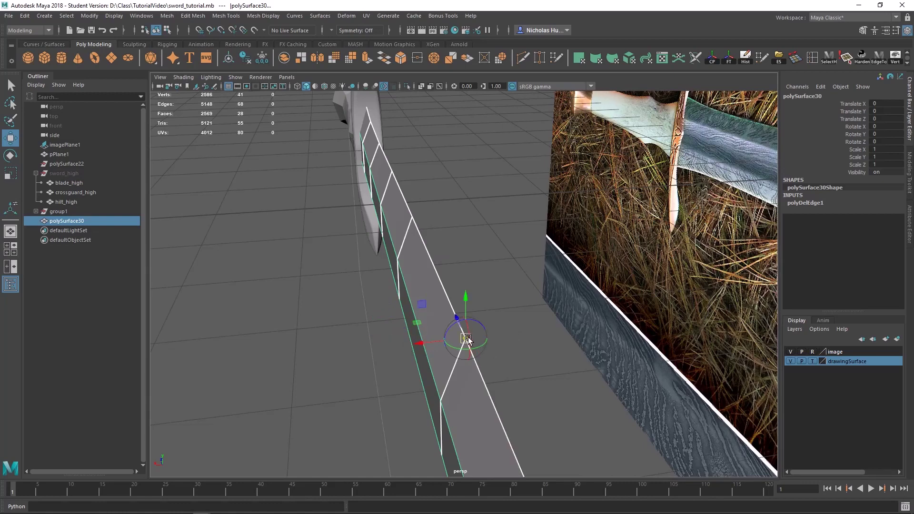
key("d")
left_click_drag(525, 343, 526, 333, "alt")
Step: Duplicate the blade half and mirror the copy to the opposite side with a Scale X of -1
key("ctrl+d")
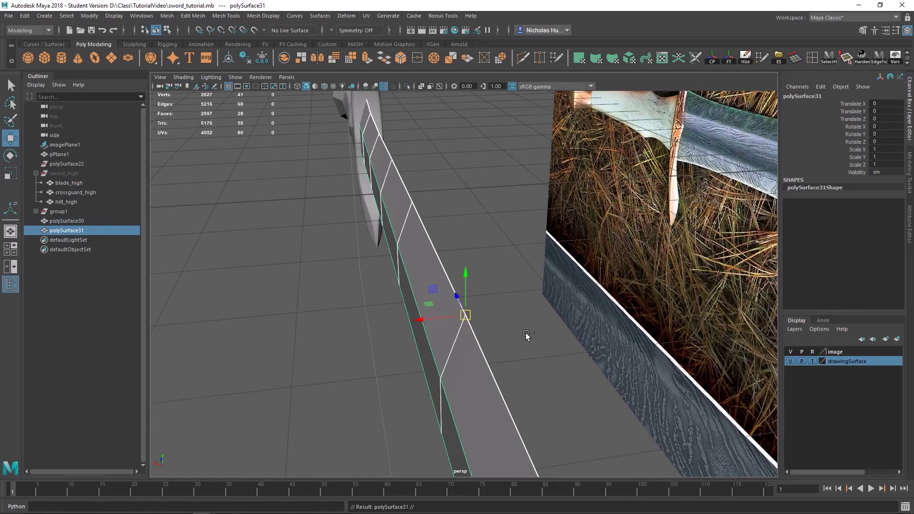
key("r")
left_click_drag(428, 322, 478, 318)
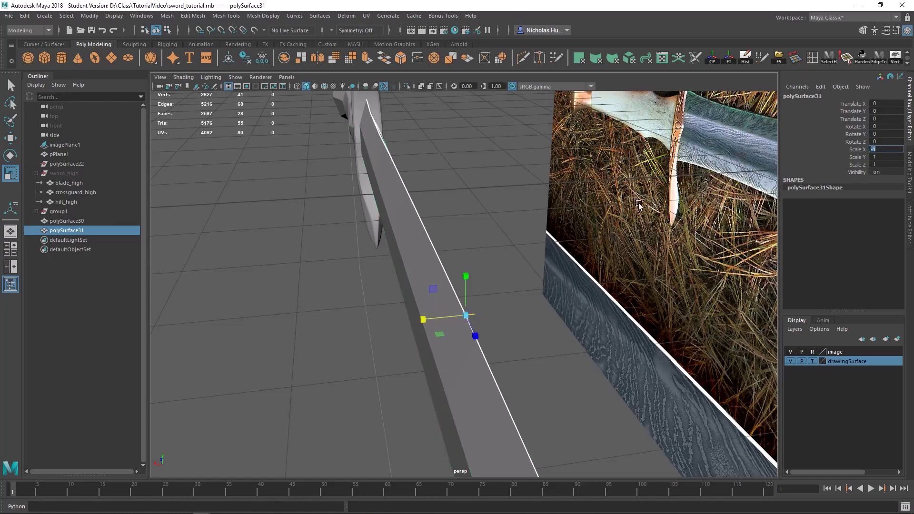
Step: Combine the two mirrored blade halves into one mesh and merge their vertices
left_click_drag(433, 332, 438, 305, "alt")
key("w")
left_click_drag(518, 267, 449, 363)
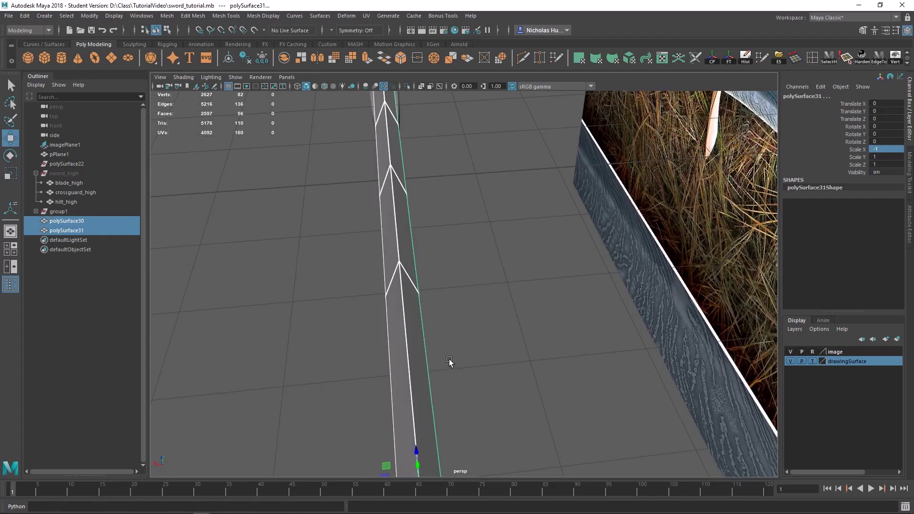
right_click_drag(460, 259, 445, 433, "shift")
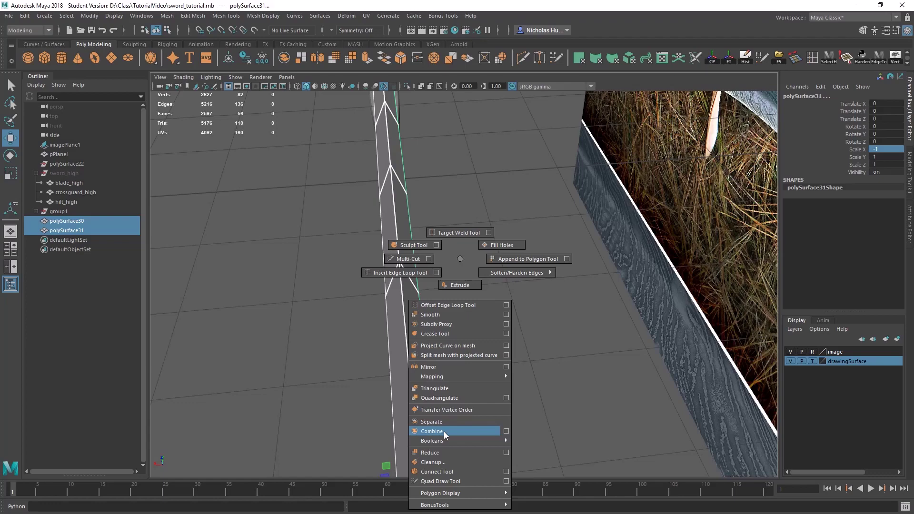
right_click_drag(443, 431, 444, 431, "shift")
left_click(193, 16)
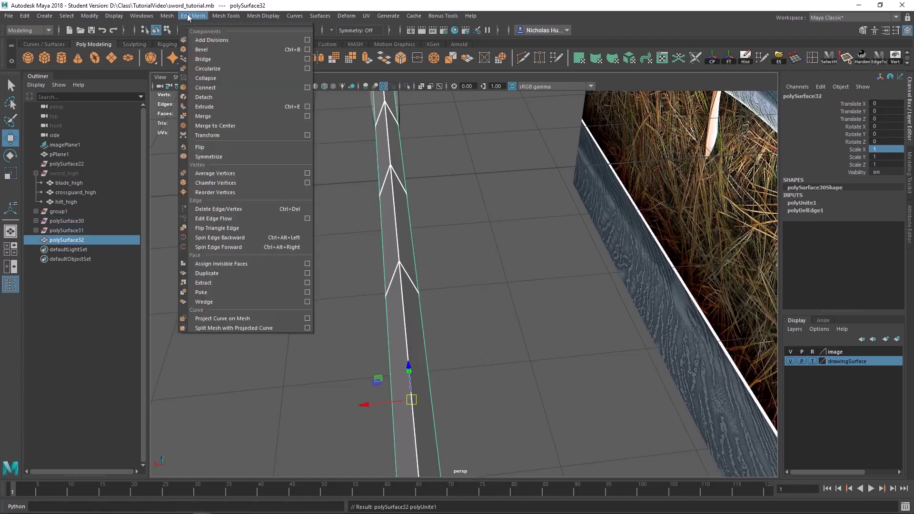
left_click(219, 117)
left_click_drag(381, 223, 463, 233, "alt")
key("q")
Step: Examine the whole low-poly blade from several sides, including a smoothed preview, and deselect it in object mode
left_click_drag(353, 306, 436, 261, "alt")
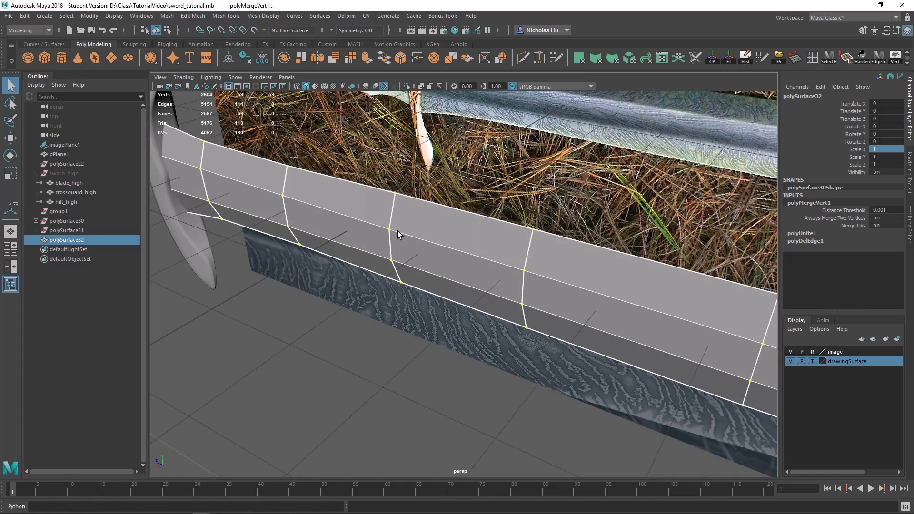
left_click_drag(398, 234, 367, 205, "alt")
left_click_drag(419, 246, 429, 256, "alt")
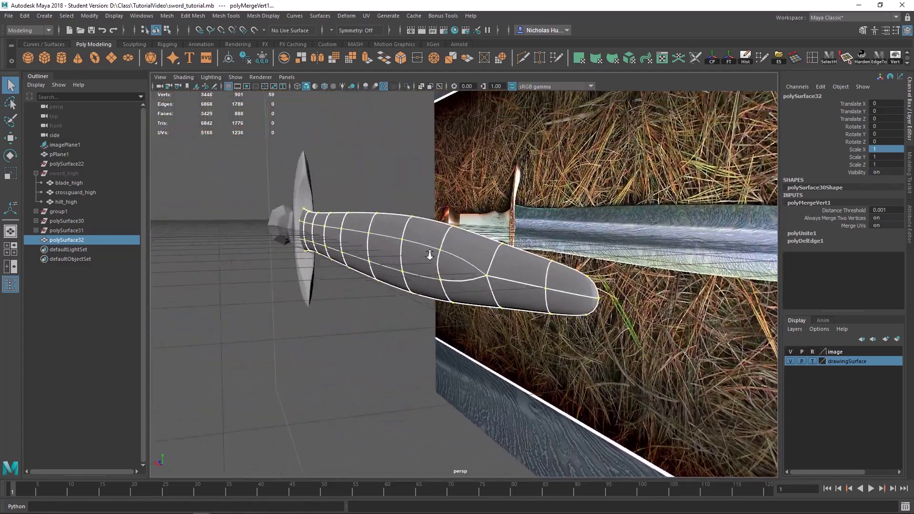
right_click_drag(429, 255, 468, 280, "alt")
key("1")
mouse_move(453, 272)
left_mouse_down("alt")
mouse_move(381, 271)
mouse_move(447, 287)
left_mouse_up("alt")
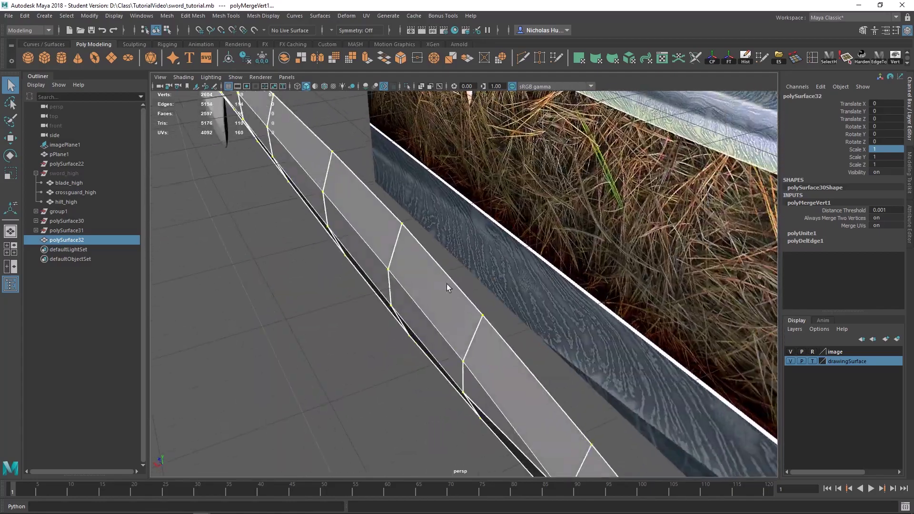
right_click_drag(400, 242, 441, 231)
right_click_drag(410, 289, 328, 305, "alt")
left_click(274, 320)
left_click_drag(386, 315, 360, 99, "alt")
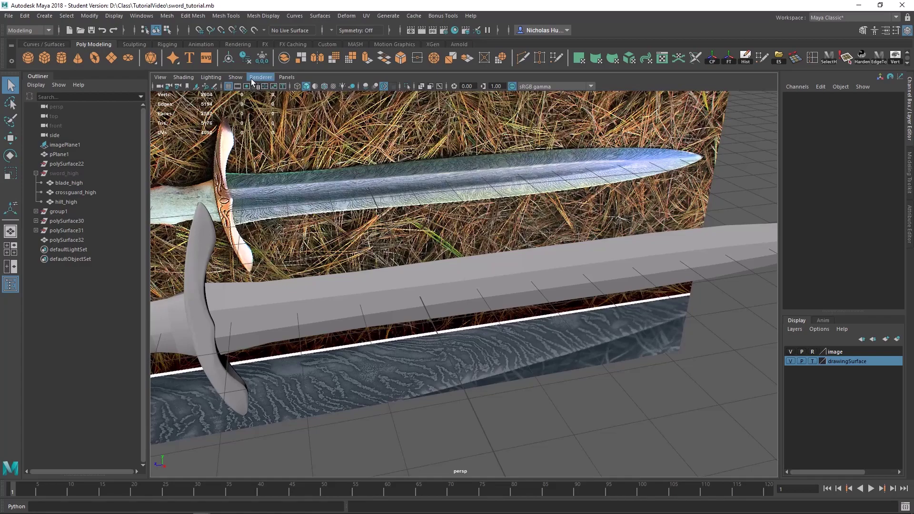
Step: Create a polygon cube and move it out from the sword to about Translate X 4.225
left_click_drag(400, 195, 305, 228, "alt")
right_click_drag(306, 228, 283, 220, "alt")
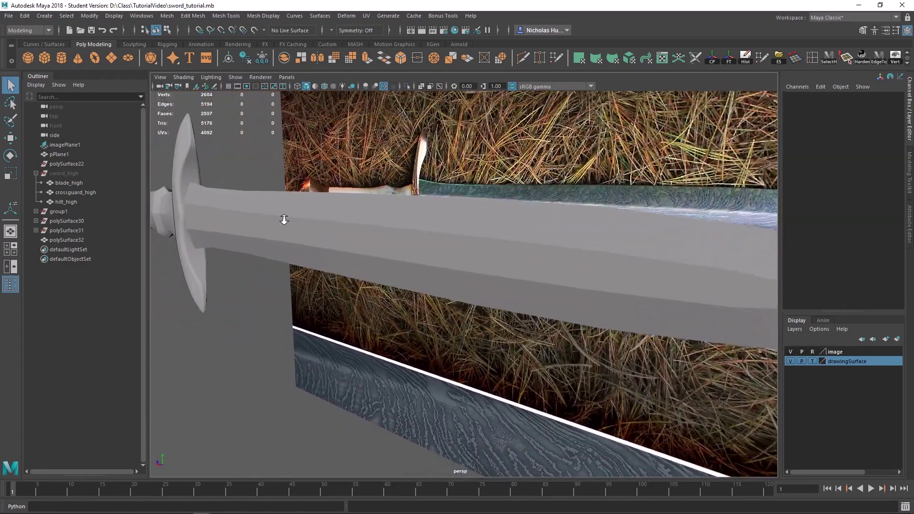
left_click_drag(284, 220, 312, 235, "alt")
right_click_drag(312, 235, 257, 191, "alt")
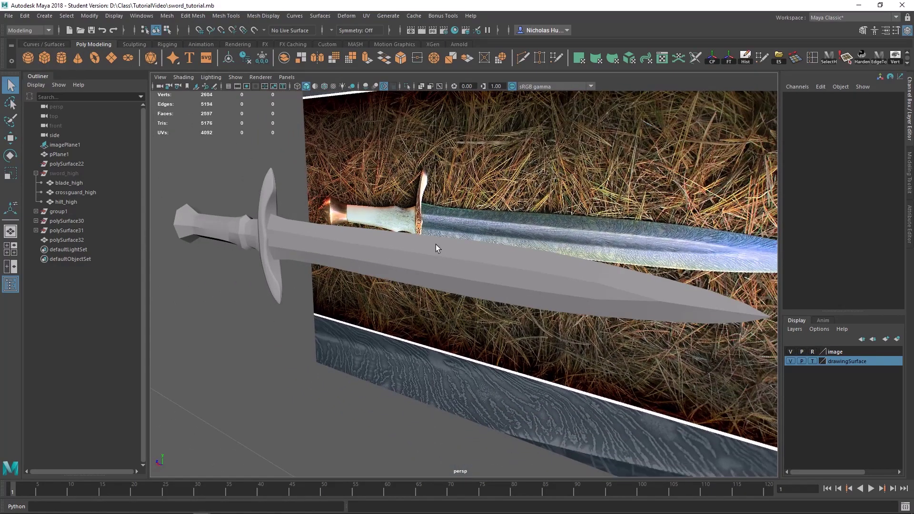
right_click_drag(436, 244, 395, 257, "alt")
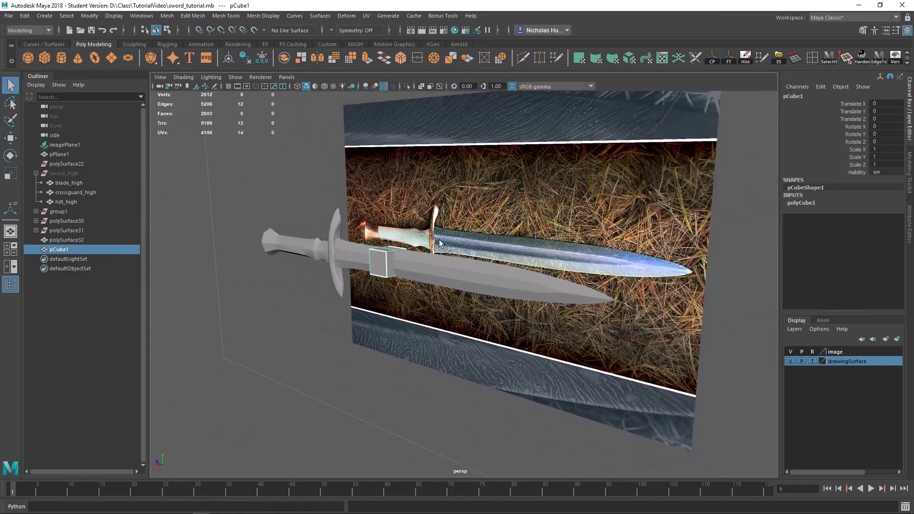
key("w")
left_click_drag(351, 268, 269, 304)
left_click_drag(457, 305, 355, 264, "alt")
key("f")
left_click(245, 369)
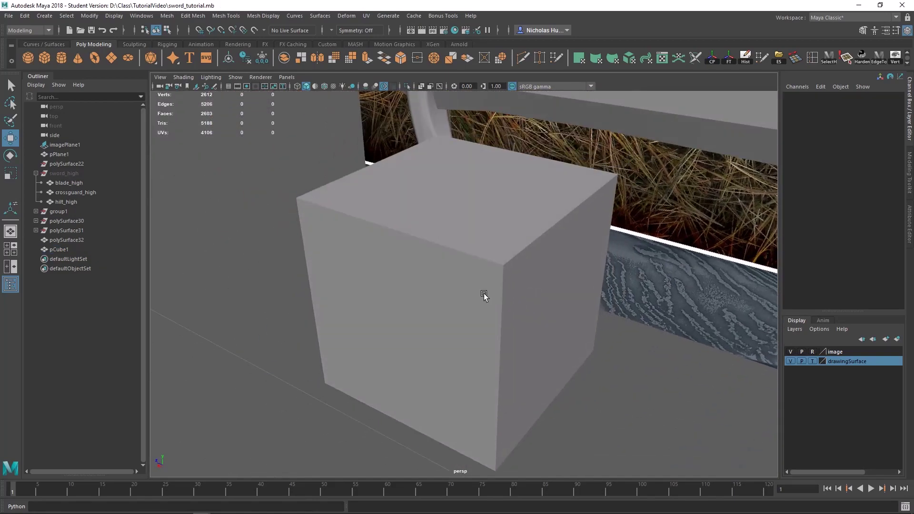
Step: Soften all edges of the cube and deselect it
left_click_drag(484, 293, 462, 295, "alt")
left_click(422, 230)
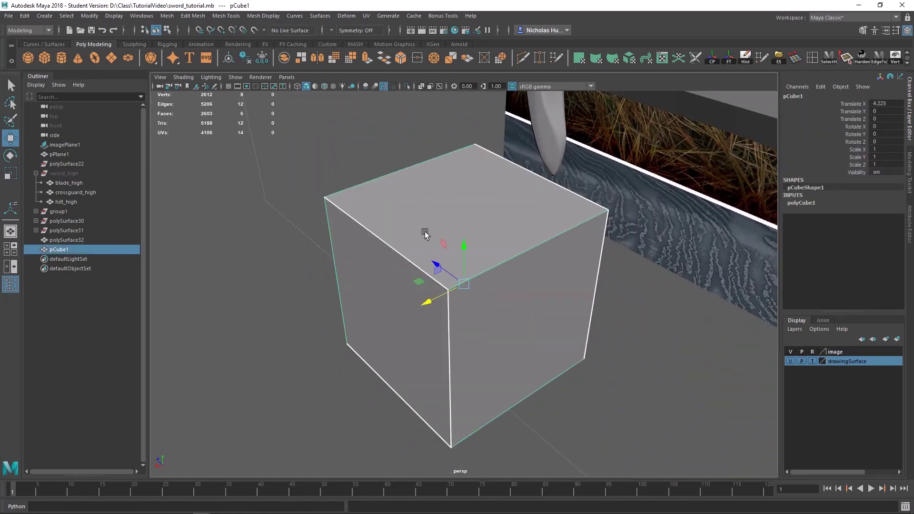
right_click(425, 226, "shift")
mouse_move(425, 228)
right_mouse_down("shift")
mouse_move(471, 249)
mouse_move(487, 225)
right_mouse_up("shift")
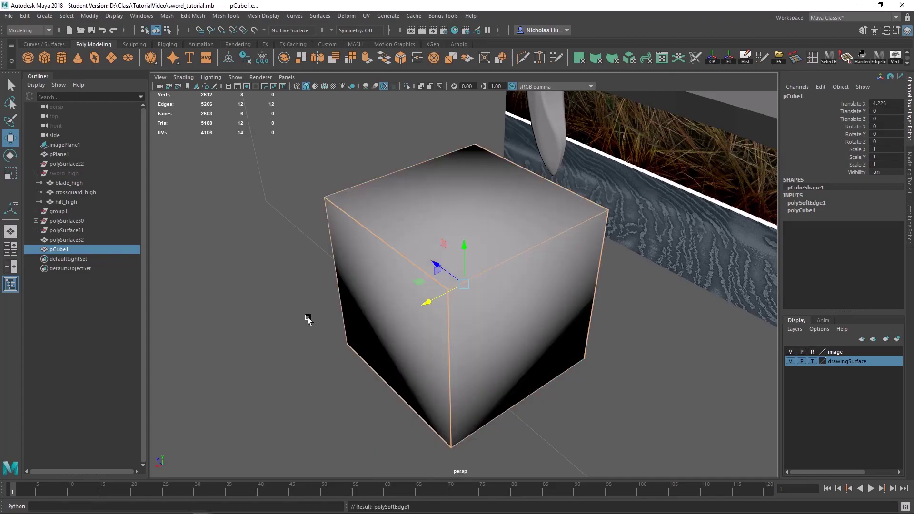
left_click(220, 340)
Step: Examine the softened cube's shading from several sides, with and without its wireframe highlighted
left_click_drag(221, 339, 390, 332, "alt")
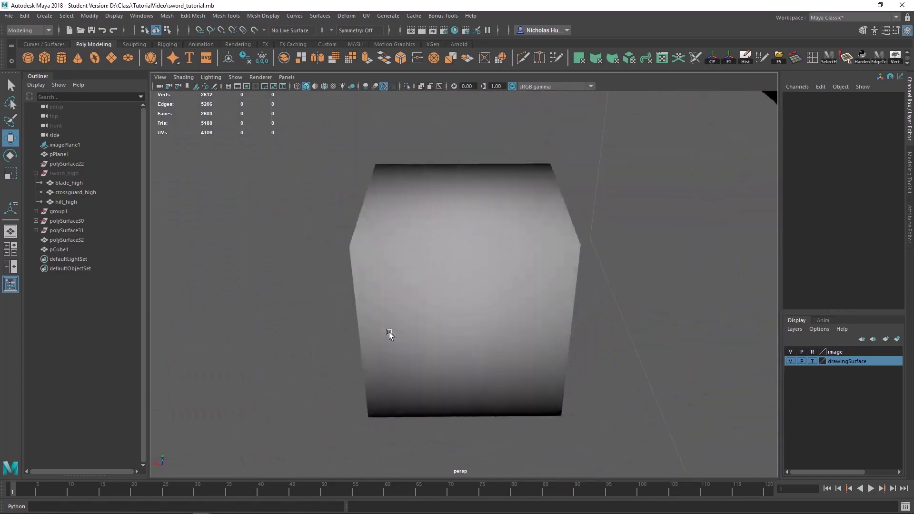
left_click_drag(347, 285, 423, 303, "alt")
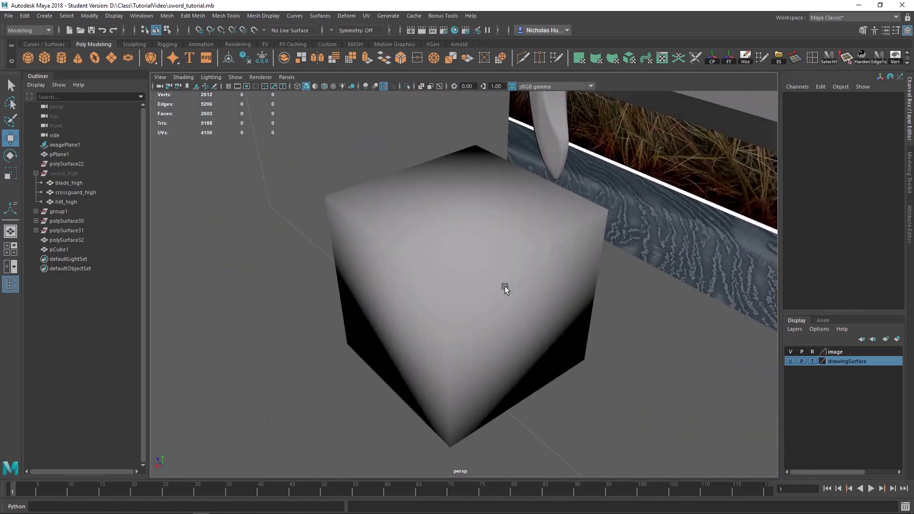
left_click_drag(504, 287, 464, 244, "alt")
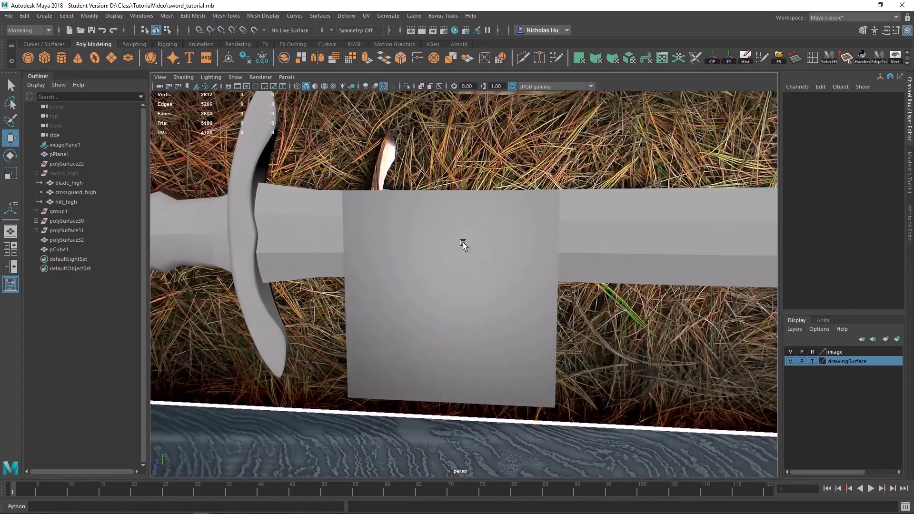
left_click_drag(497, 273, 478, 284, "alt")
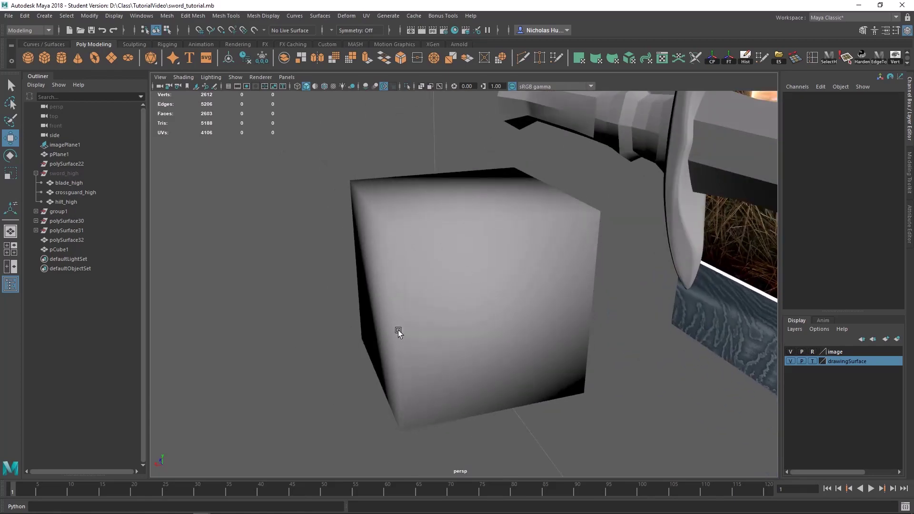
left_click_drag(399, 333, 452, 285, "alt")
left_click_drag(540, 329, 524, 342, "alt")
left_click_drag(465, 314, 493, 326, "alt")
left_click(471, 303)
left_click_drag(439, 367, 564, 337, "alt")
left_click_drag(414, 336, 499, 204, "alt")
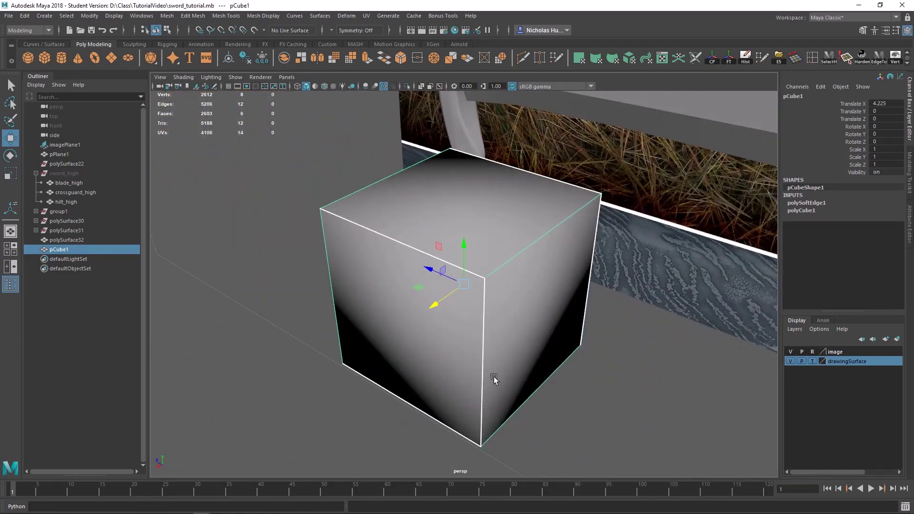
left_click_drag(494, 379, 442, 219, "alt")
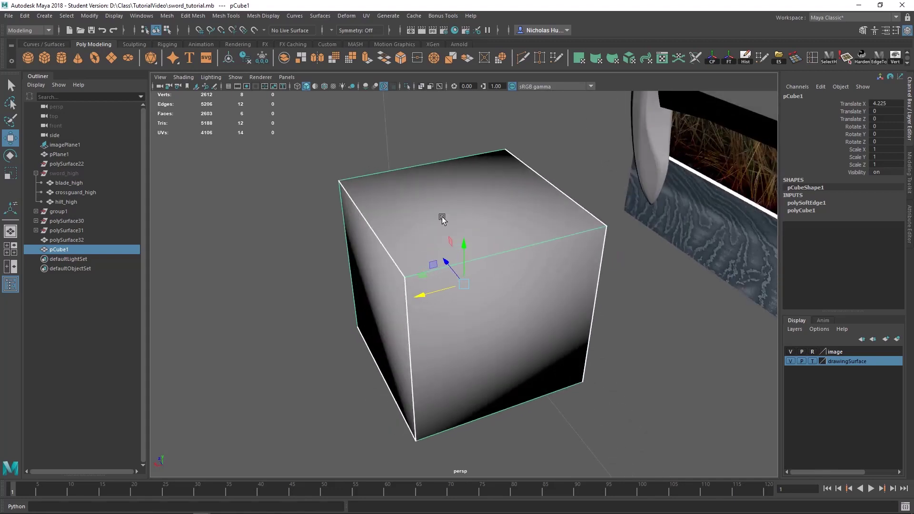
left_click_drag(518, 280, 414, 307, "alt")
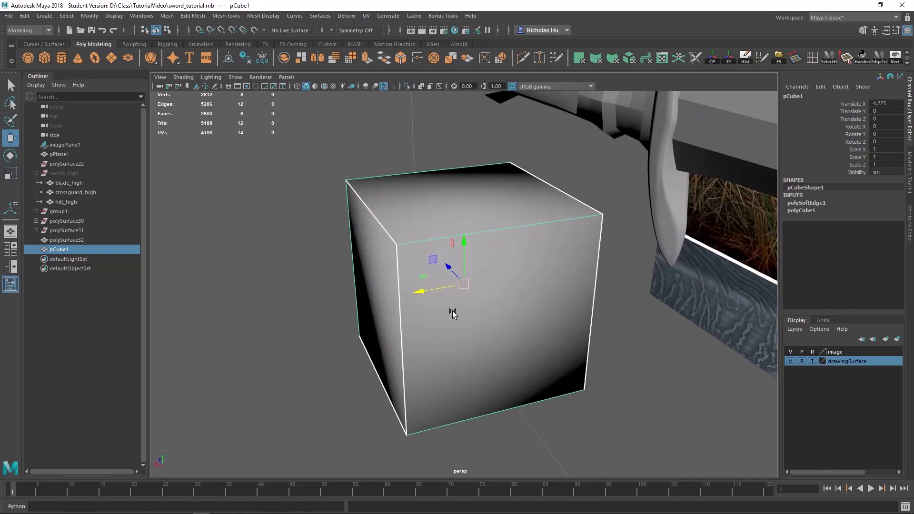
left_click_drag(453, 353, 546, 379, "alt")
middle_click_drag(510, 347, 524, 328, "alt")
right_click_drag(524, 329, 427, 299, "alt")
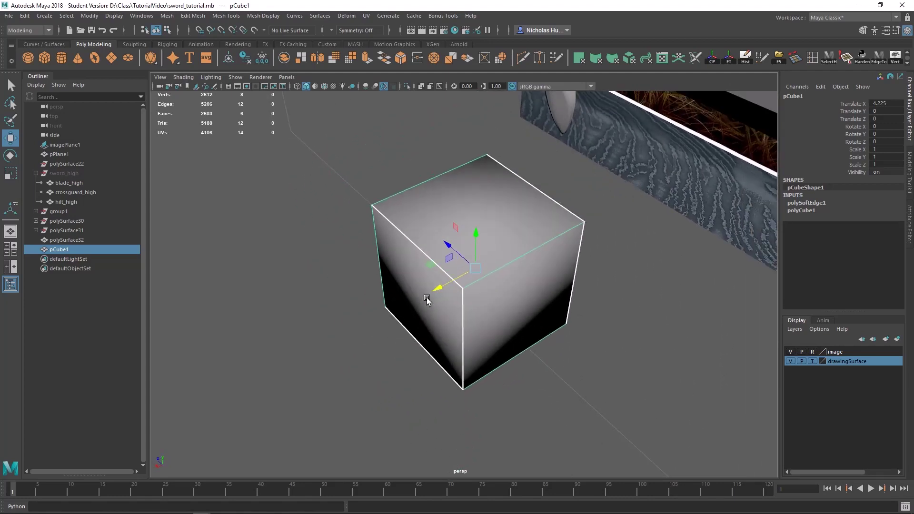
mouse_move(509, 318)
left_mouse_down("alt")
mouse_move(524, 310)
mouse_move(510, 304)
mouse_move(527, 326)
mouse_move(507, 342)
mouse_move(502, 319)
left_mouse_up("alt")
left_click_drag(475, 257, 512, 324, "alt")
left_click_drag(507, 246, 554, 200, "alt")
left_click_drag(552, 243, 556, 229, "alt")
Step: Pull one top edge of the cube outward to slant its shape and harden that edge
right_click_drag(556, 228, 559, 200)
left_click(559, 200)
left_click_drag(559, 200, 519, 191, "alt")
left_click_drag(545, 156, 537, 305, "alt")
left_click_drag(582, 210, 551, 245, "alt")
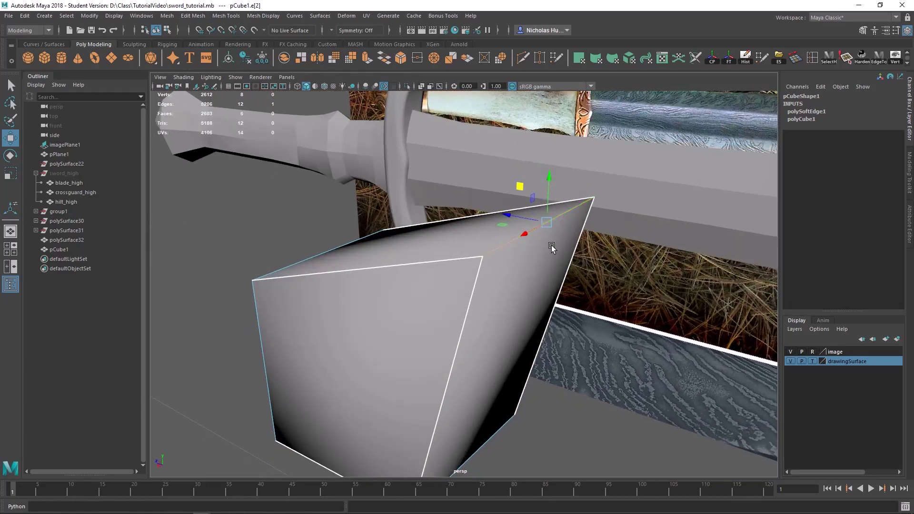
right_click_drag(488, 242, 565, 269, "shift")
mouse_move(526, 279)
left_mouse_down("alt")
mouse_move(489, 287)
mouse_move(512, 277)
left_mouse_up("alt")
Step: Select four more edges around the cube's two opposite end faces and harden them
left_click(355, 262)
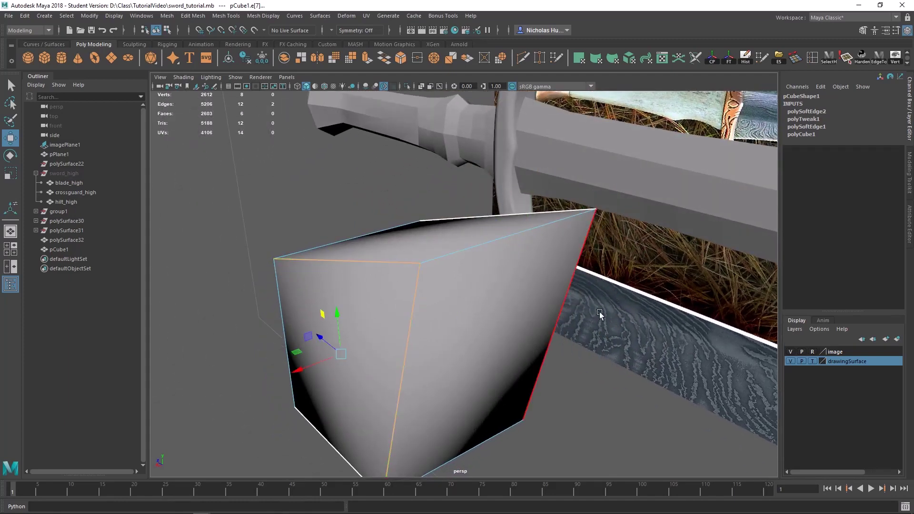
left_click_drag(599, 312, 507, 313, "alt")
left_click(495, 262, "shift")
left_click(483, 319, "shift")
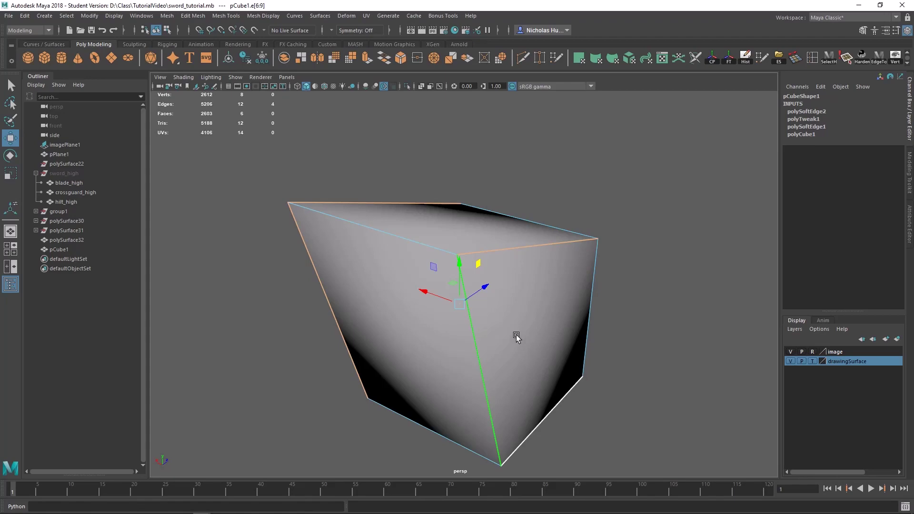
key("g")
left_click_drag(427, 351, 540, 348, "alt")
left_click_drag(526, 305, 522, 292, "alt")
right_click_drag(522, 293, 265, 345, "alt")
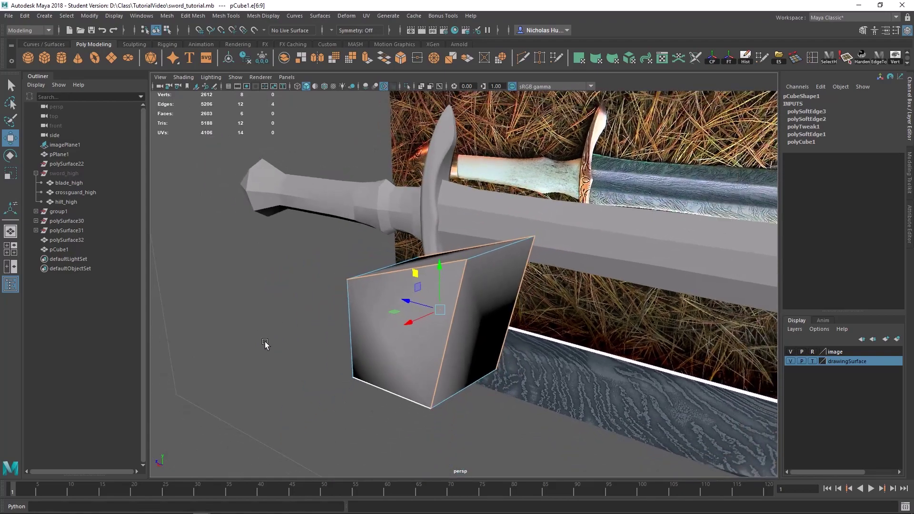
Step: Select all of the cube's edges and harden them
left_click(266, 345)
left_click_drag(552, 312, 332, 205, "alt")
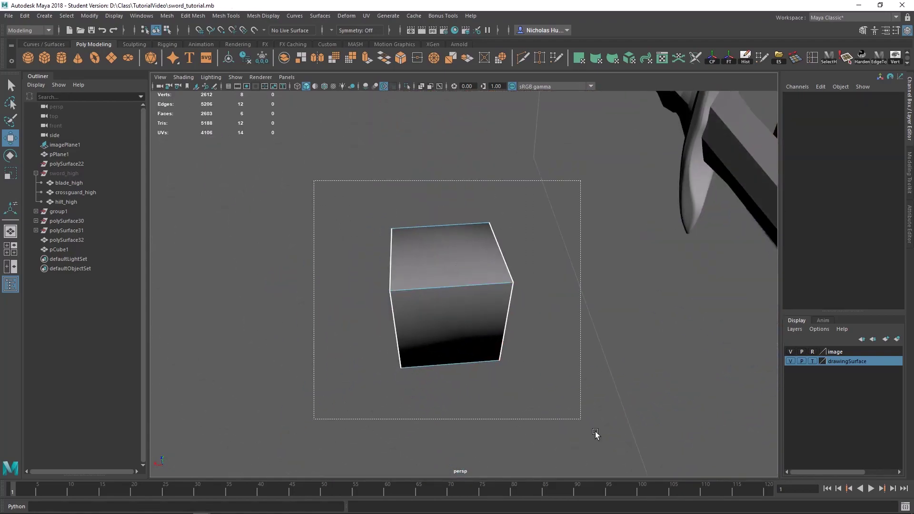
left_click_drag(595, 433, 522, 418)
key("g")
mouse_move(443, 400)
left_mouse_down("alt")
mouse_move(548, 371)
mouse_move(446, 371)
mouse_move(514, 386)
mouse_move(498, 370)
left_mouse_up("alt")
Step: Return the cube to object mode and delete it
key("q")
right_click_drag(497, 371, 440, 350, "alt")
right_click_drag(437, 242, 488, 227)
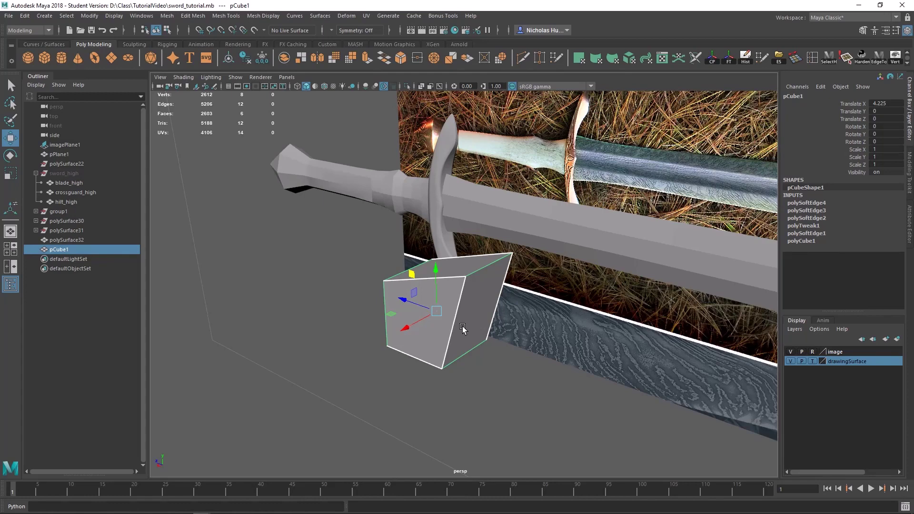
key("Delete")
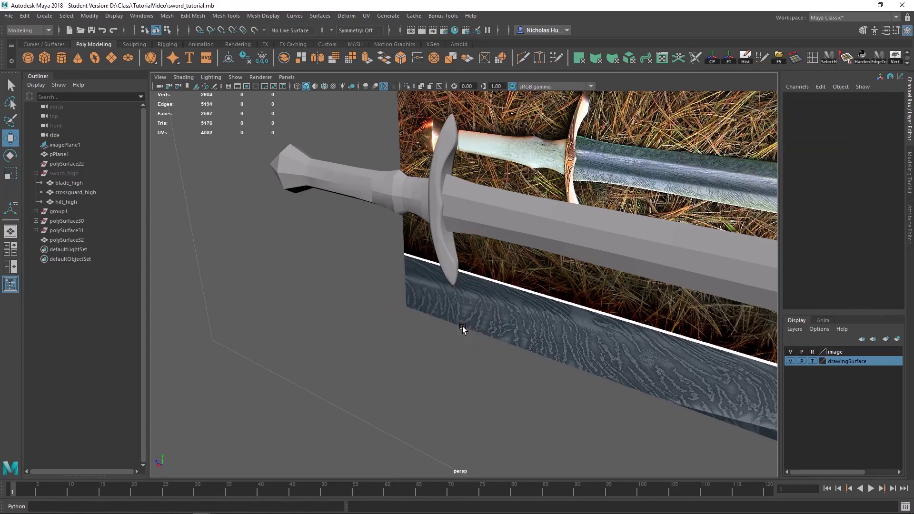
Step: Select the low-poly blade and soften all of its edges
middle_click_drag(522, 299, 365, 266, "alt")
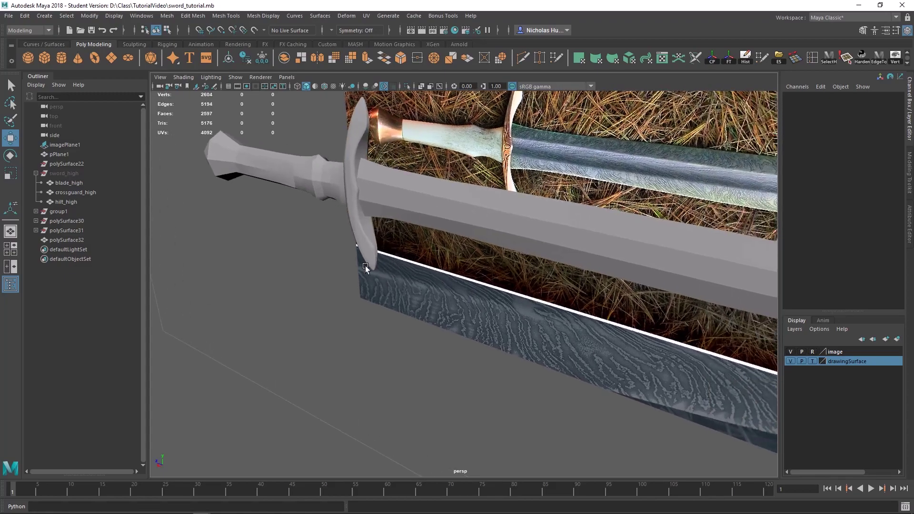
left_click_drag(365, 266, 556, 288, "alt")
middle_click_drag(556, 288, 376, 249, "alt")
right_click_drag(376, 250, 444, 209, "alt")
left_click(444, 210)
left_click_drag(444, 210, 394, 245, "alt")
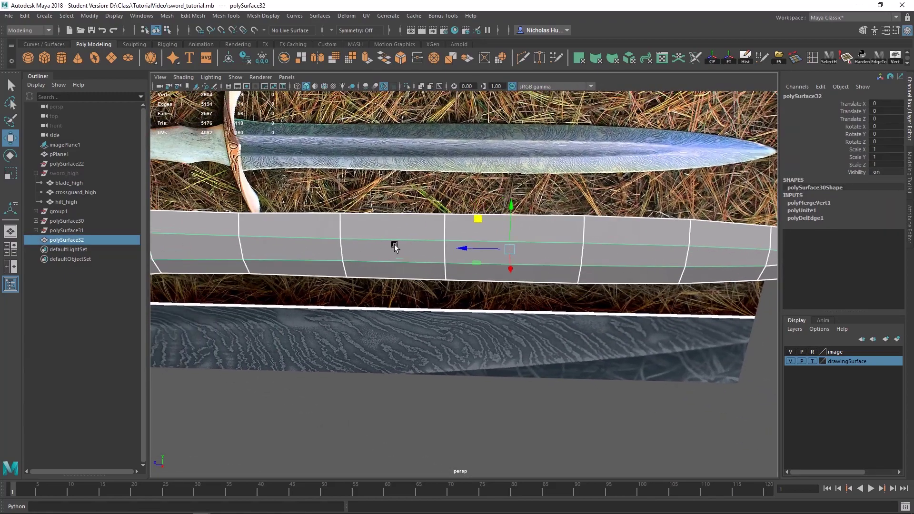
right_click(385, 240, "shift")
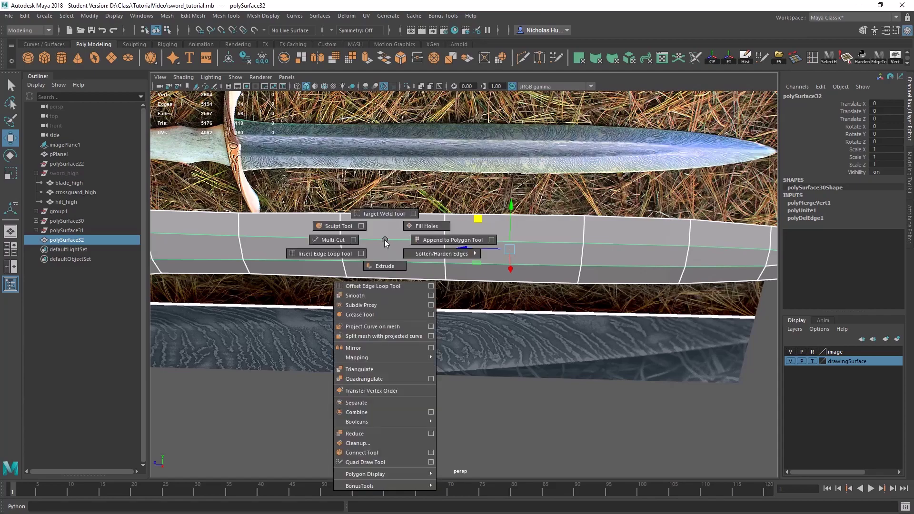
left_click(430, 260)
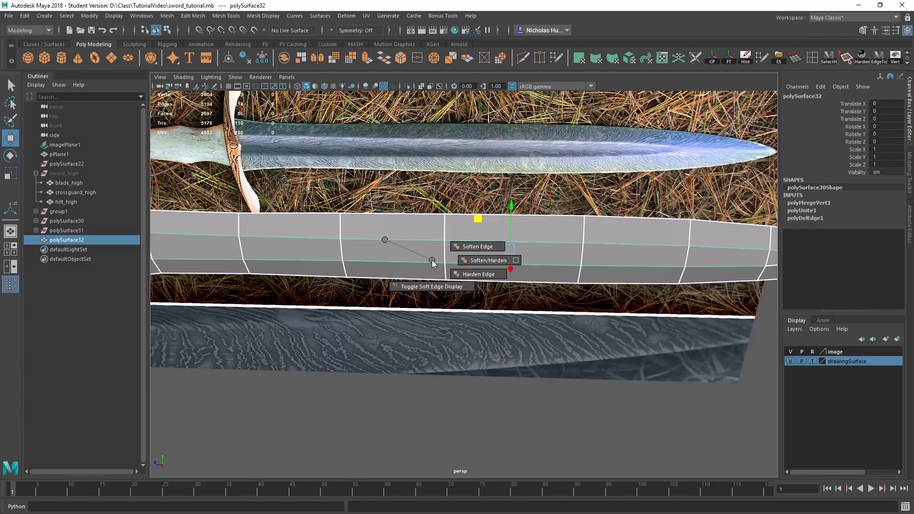
left_click(459, 246)
left_click_drag(462, 252, 551, 249, "alt")
Step: Harden the edge loops along both cutting edges of the blade and return to object mode
right_click(526, 243)
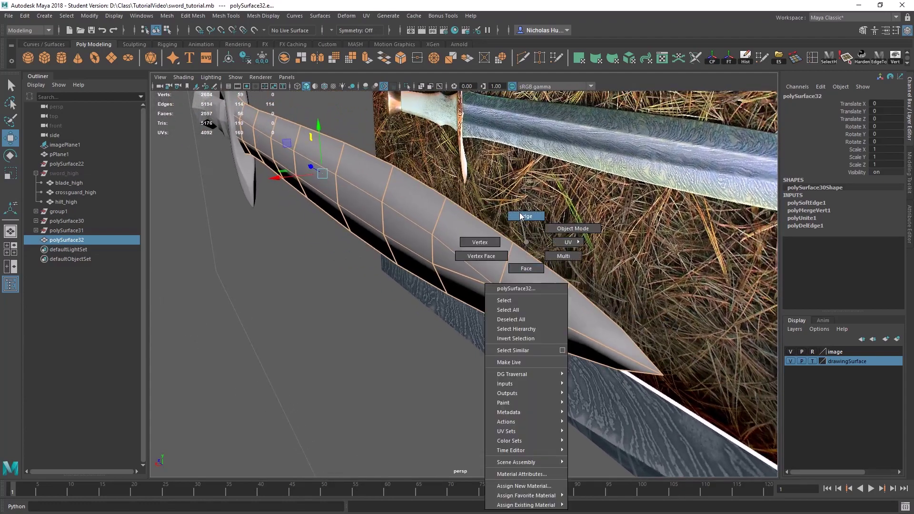
right_click_drag(519, 213, 517, 214)
double_click(483, 217)
left_click_drag(544, 304, 547, 299, "alt")
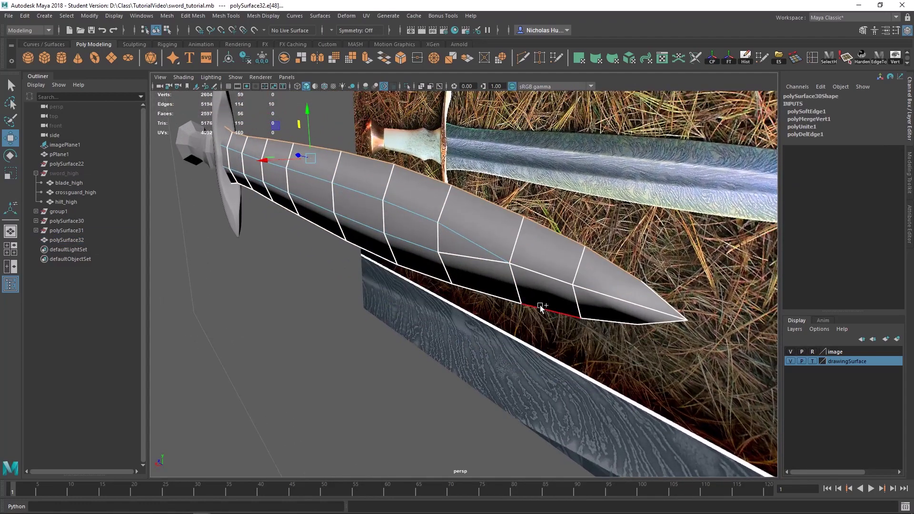
left_click(659, 317)
left_click_drag(659, 317, 445, 280, "alt")
right_click(422, 254, "shift")
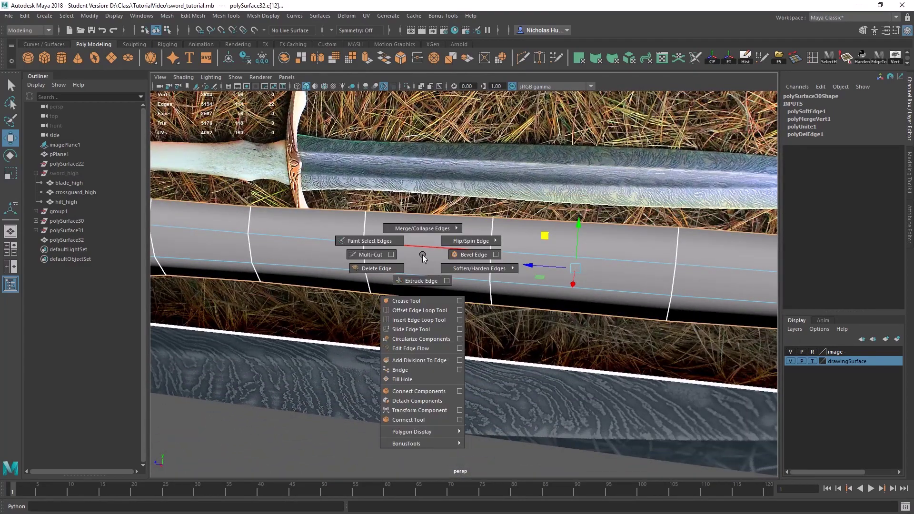
right_click_drag(422, 255, 510, 288)
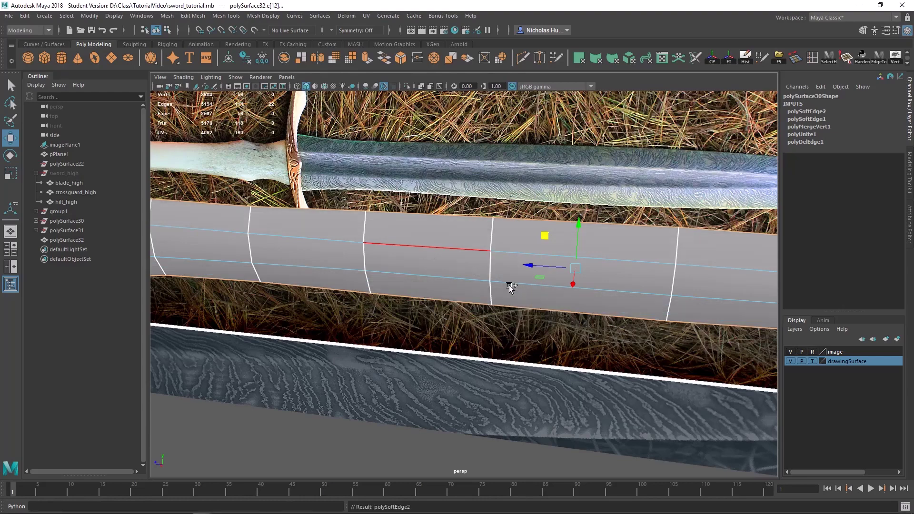
left_click_drag(510, 285, 412, 250, "alt")
key("q")
right_click_drag(466, 227, 421, 231)
Step: Examine the blade's softened shading from several sides and select the blade
left_click_drag(421, 231, 495, 304, "alt")
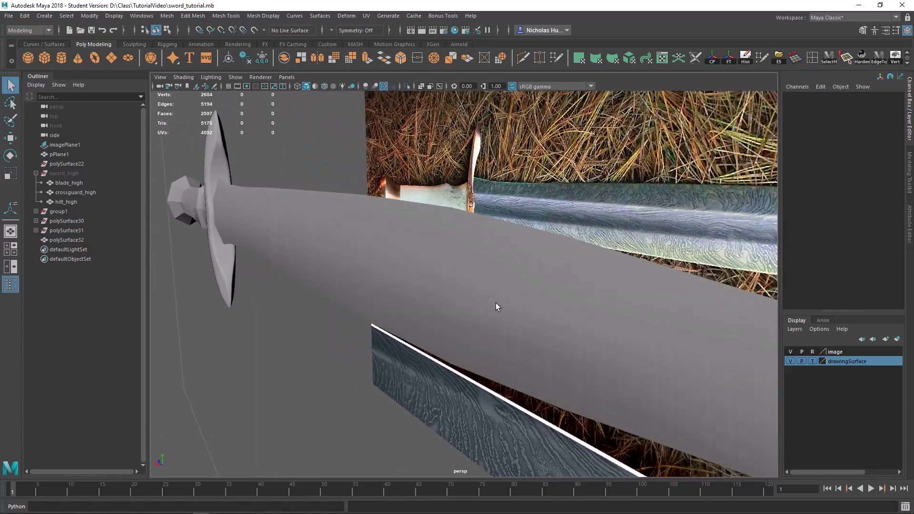
left_click_drag(344, 227, 490, 255, "alt")
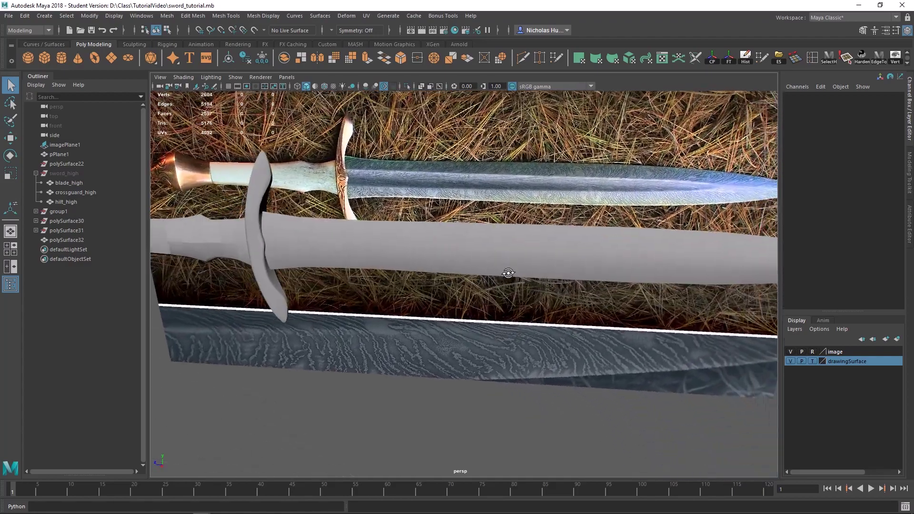
middle_click_drag(490, 255, 516, 261, "alt")
right_click_drag(516, 262, 463, 261, "alt")
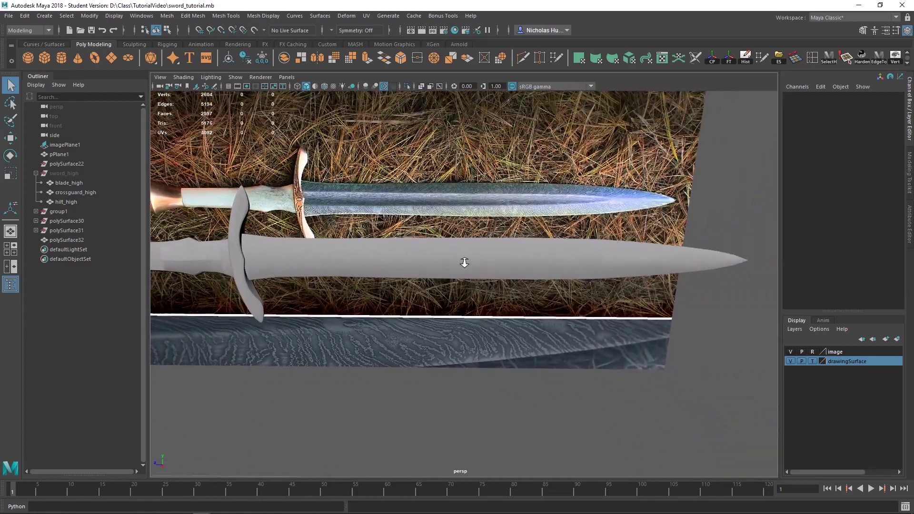
middle_click_drag(503, 261, 482, 262, "alt")
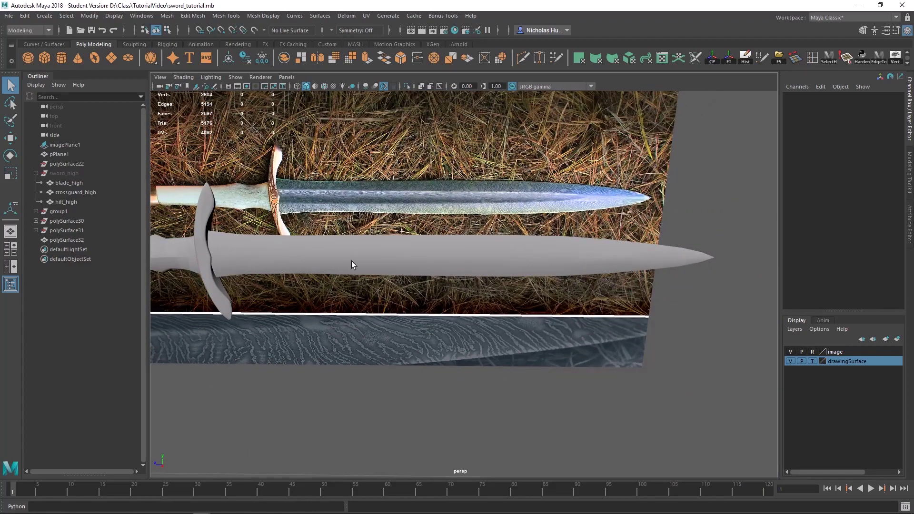
left_click_drag(352, 265, 324, 232, "alt")
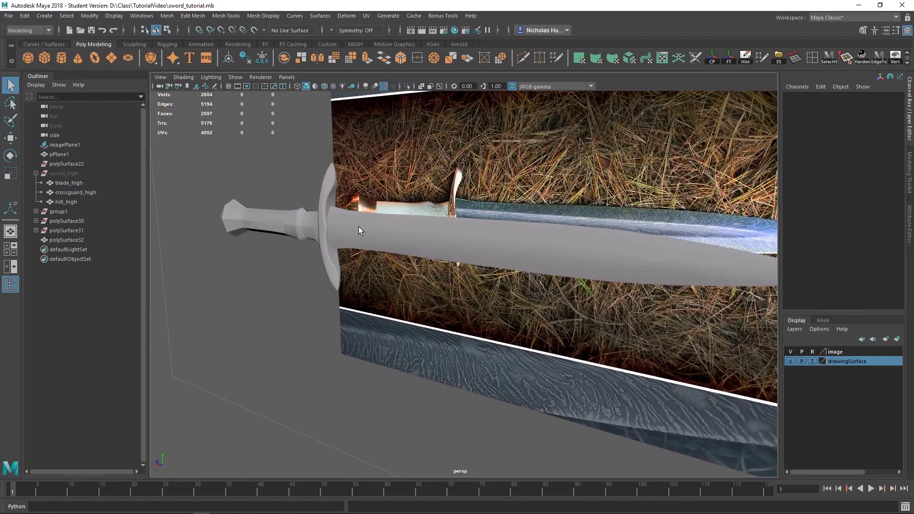
left_click_drag(440, 233, 684, 229, "alt")
left_click(359, 244)
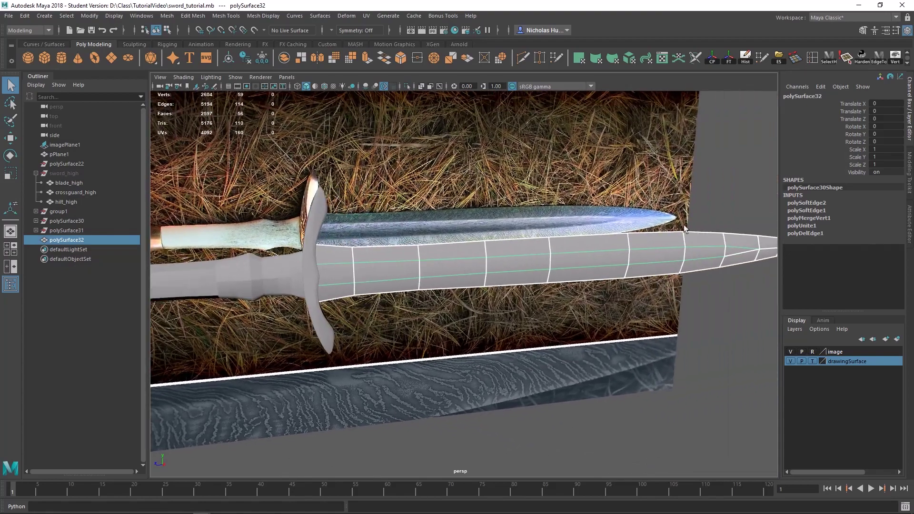
Step: Delete the low-poly blade's construction history and select the crossguard
left_click(753, 61)
left_click_drag(419, 252, 505, 237, "alt")
left_click(505, 237)
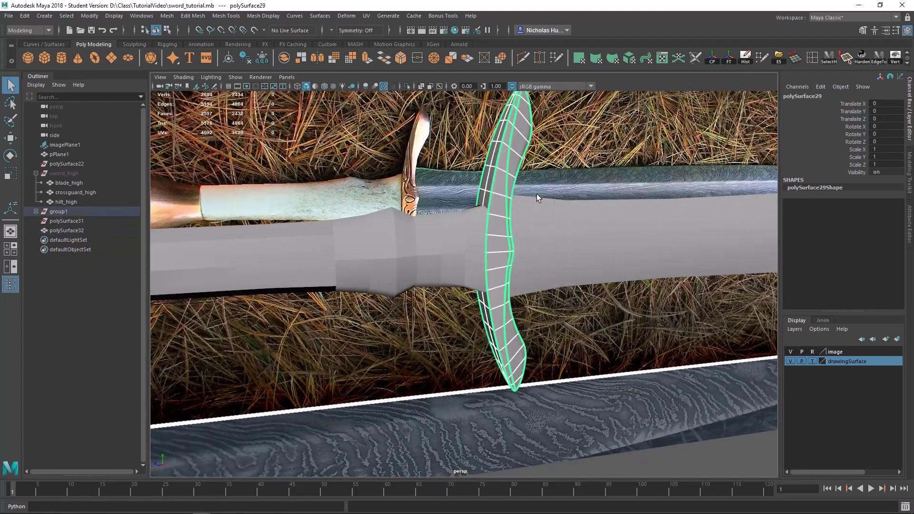
Step: Examine the crossguard's edge layout from its front, sides and tips
middle_click_drag(537, 194, 520, 280, "alt")
left_click_drag(505, 279, 408, 286, "alt")
middle_click_drag(408, 285, 433, 252, "alt")
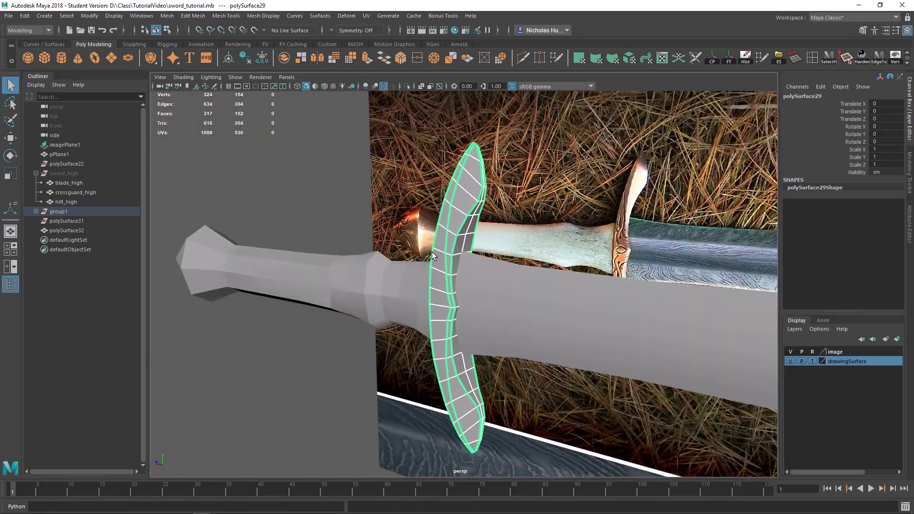
right_click_drag(432, 252, 558, 348, "alt")
left_click_drag(559, 347, 391, 266, "alt")
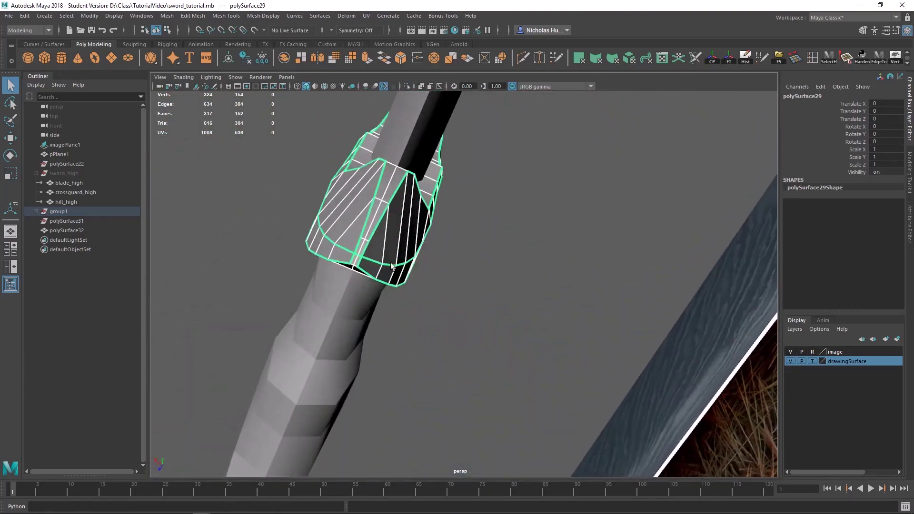
left_click_drag(401, 187, 465, 336, "alt")
right_click_drag(465, 336, 418, 257, "alt")
mouse_move(418, 257)
left_mouse_down("alt")
mouse_move(410, 257)
mouse_move(433, 258)
left_mouse_up("alt")
right_click_drag(433, 258, 528, 335, "alt")
left_click_drag(528, 336, 492, 286, "alt")
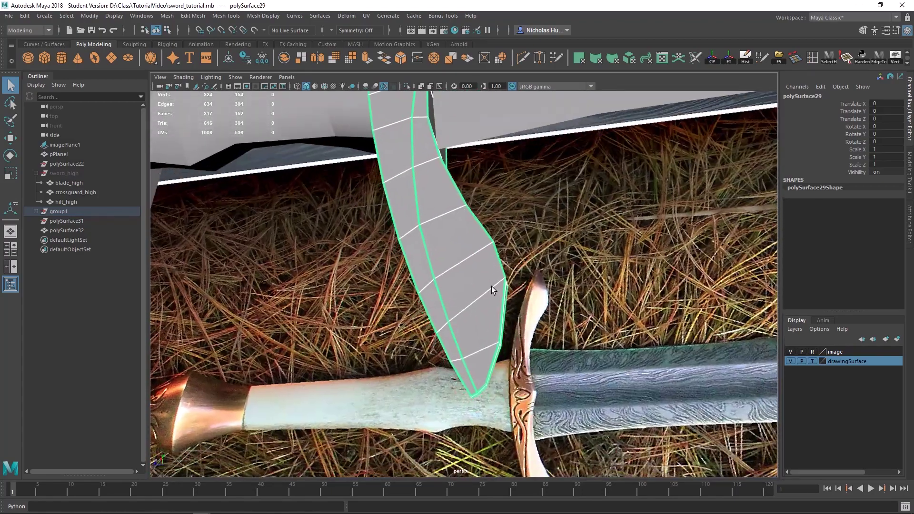
Step: Delete the surplus lengthwise edge loops running along the middle of the crossguard's faces and return to object mode
right_click_drag(460, 242, 460, 216)
double_click(430, 259)
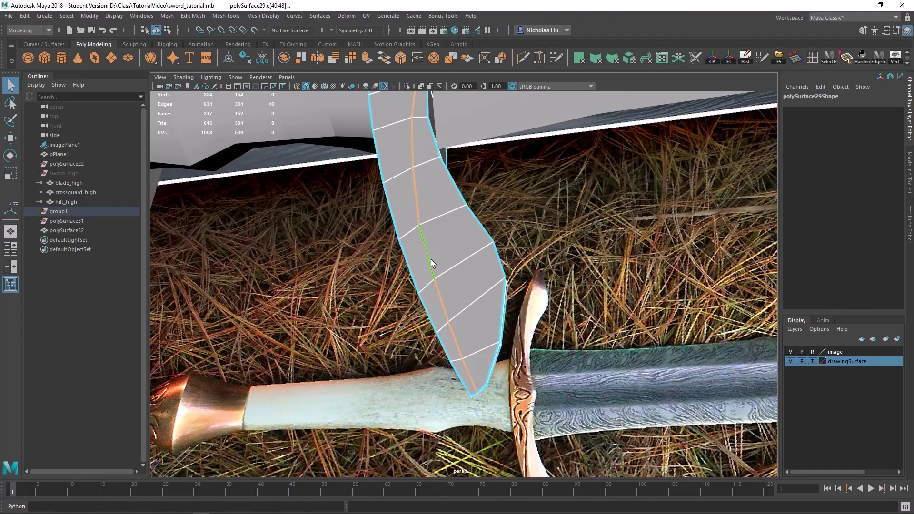
mouse_move(430, 259)
left_mouse_down("alt")
mouse_move(504, 307)
mouse_move(424, 288)
mouse_move(408, 312)
mouse_move(380, 323)
mouse_move(372, 309)
mouse_move(413, 230)
mouse_move(440, 247)
left_mouse_up("alt")
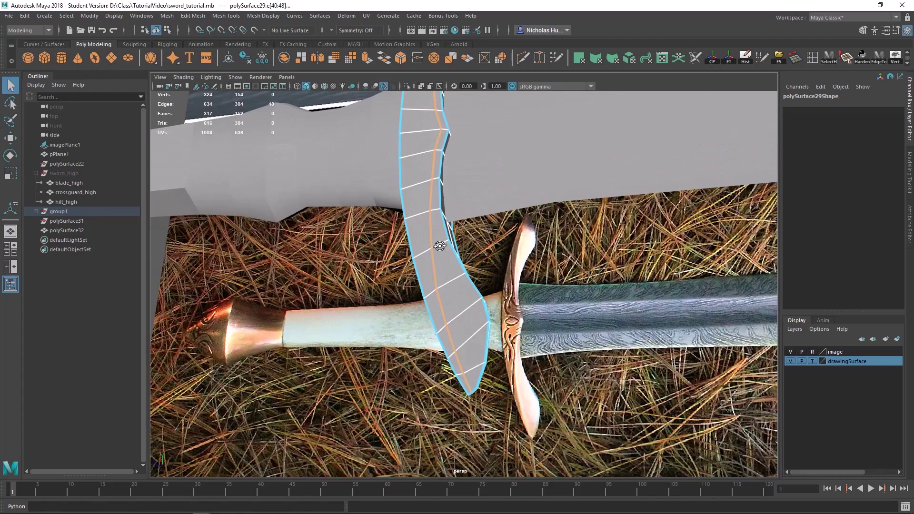
right_click(413, 219, "shift")
right_click_drag(412, 216, 371, 235, "shift")
left_click_drag(429, 244, 409, 291, "alt")
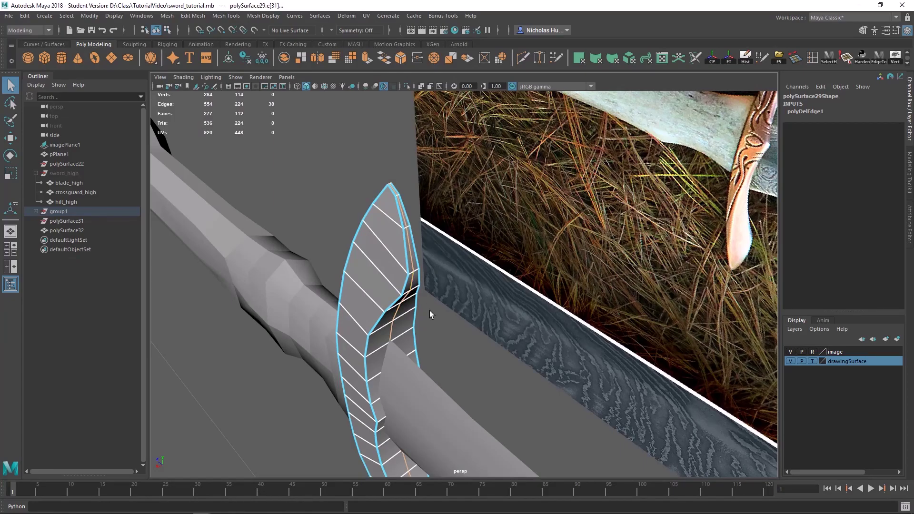
left_click_drag(500, 345, 492, 312, "alt")
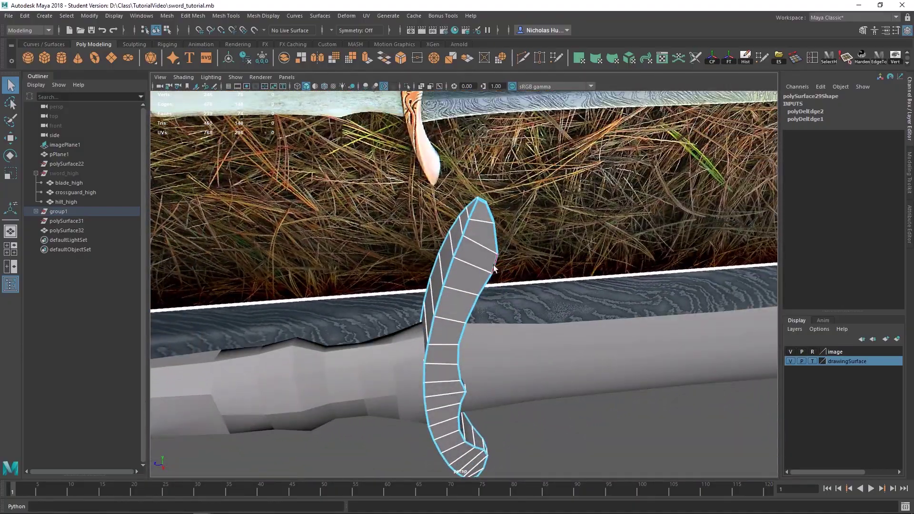
left_click_drag(494, 269, 506, 156, "alt")
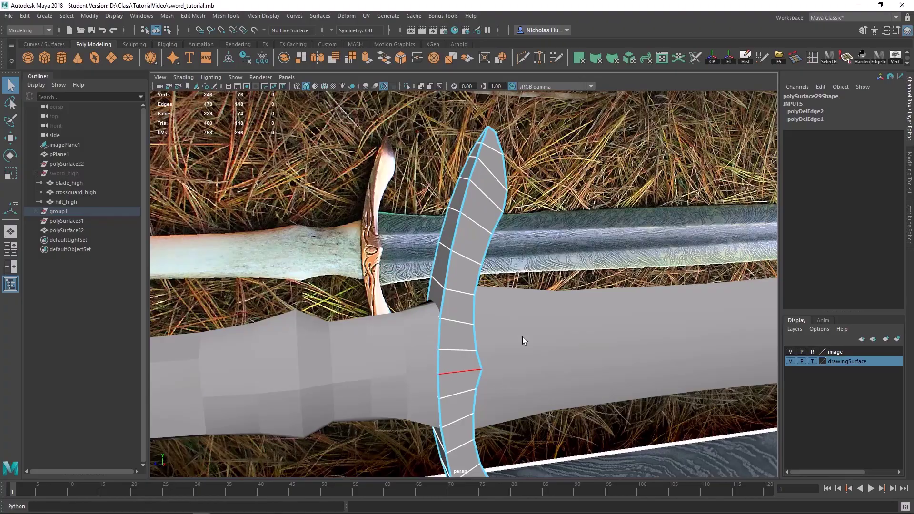
left_click_drag(471, 367, 484, 192, "alt")
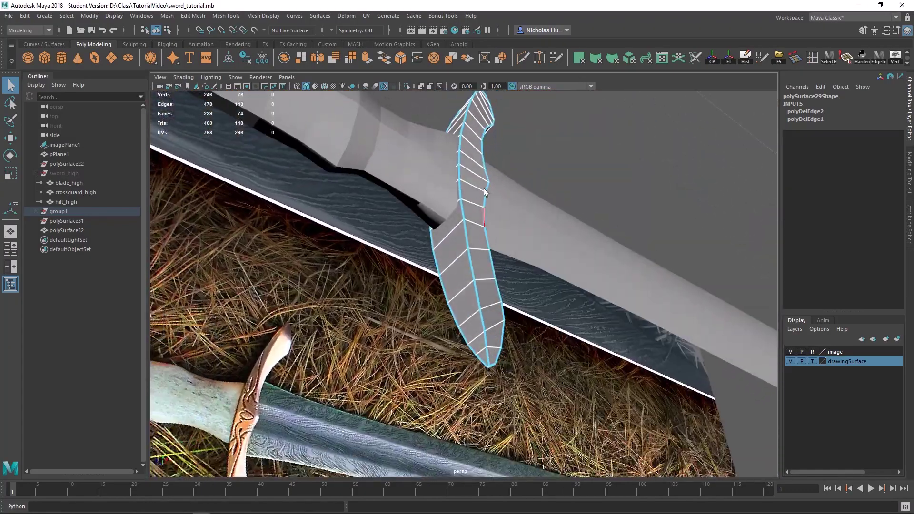
left_click_drag(490, 247, 532, 187, "alt")
right_click_drag(531, 187, 574, 175)
Step: Examine the simplified crossguard's silhouette and shading up close, both selected and deselected
left_click_drag(573, 175, 425, 296, "alt")
left_click(307, 335)
left_click(449, 236)
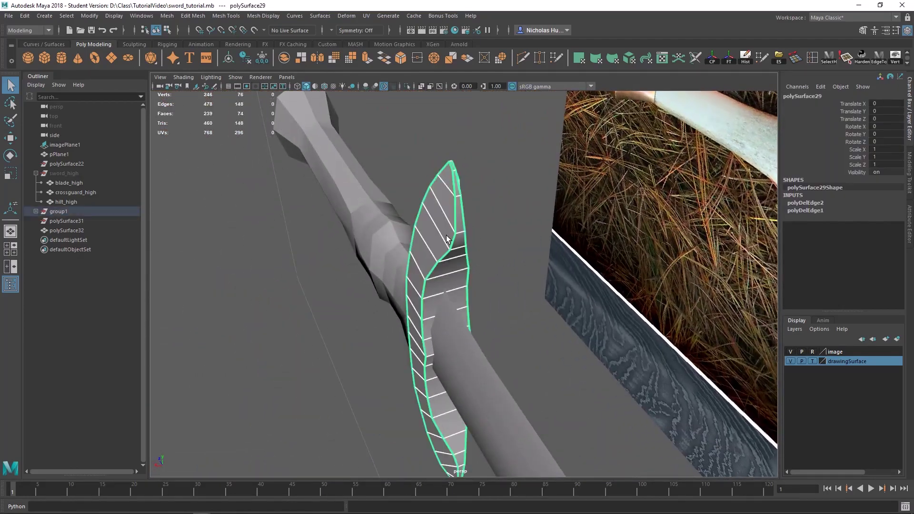
left_click(505, 242)
scroll(517, 255, "up", 6)
left_click_drag(510, 276, 532, 288, "alt")
middle_click_drag(533, 287, 547, 333, "alt")
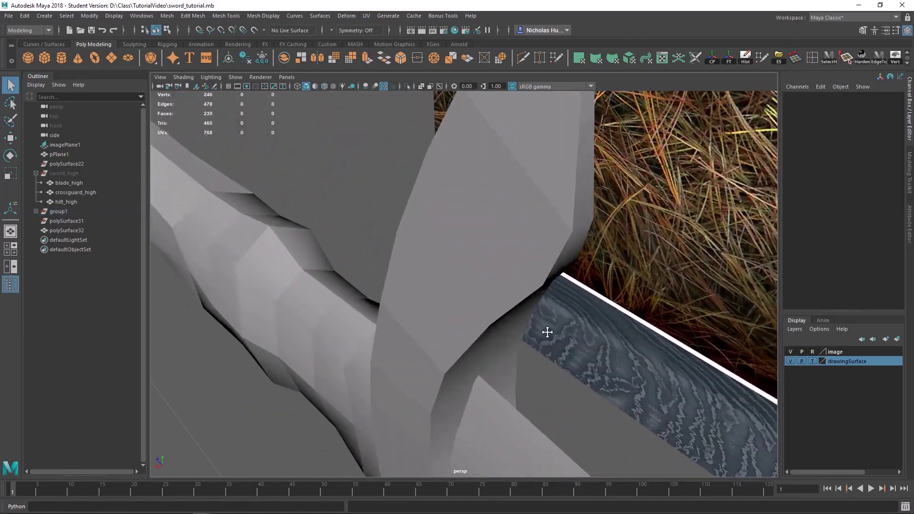
left_click_drag(547, 332, 397, 318, "alt")
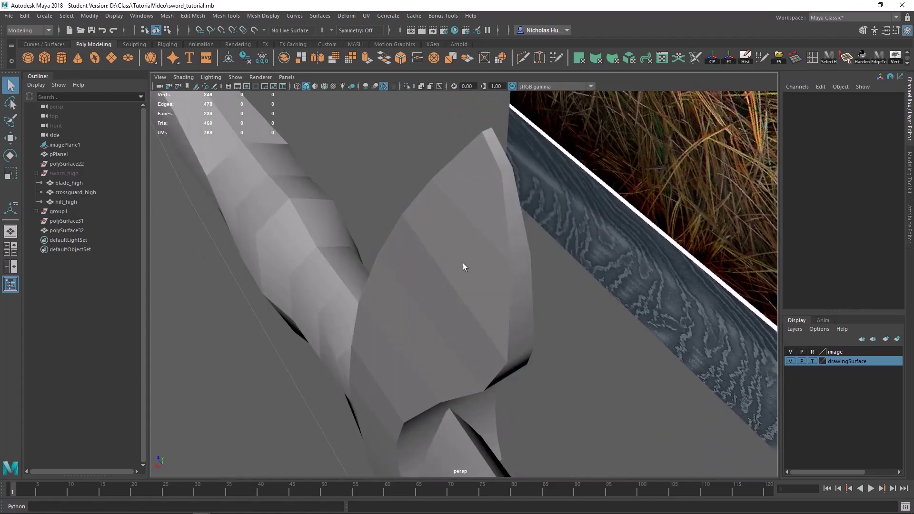
left_click_drag(463, 263, 489, 273, "alt")
Step: Select the crossguard and soften all of its edges
left_click(478, 278)
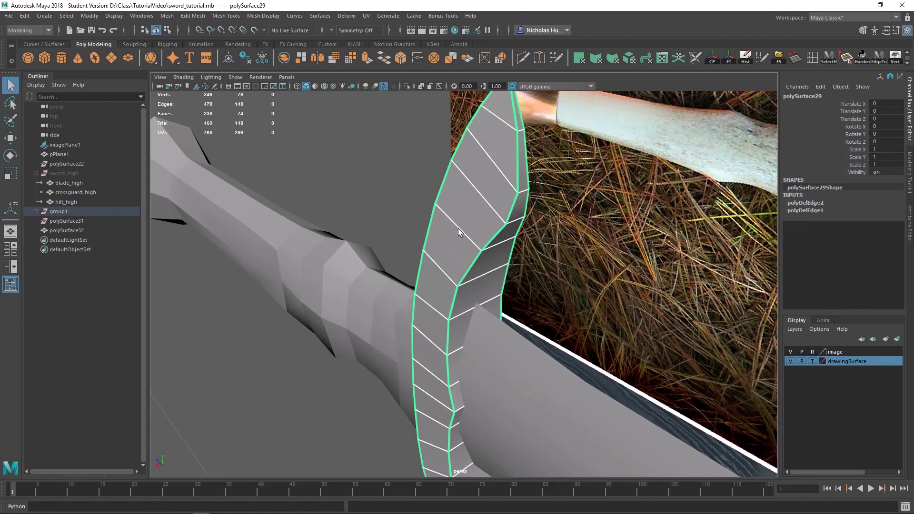
right_click_drag(461, 222, 547, 229, "shift")
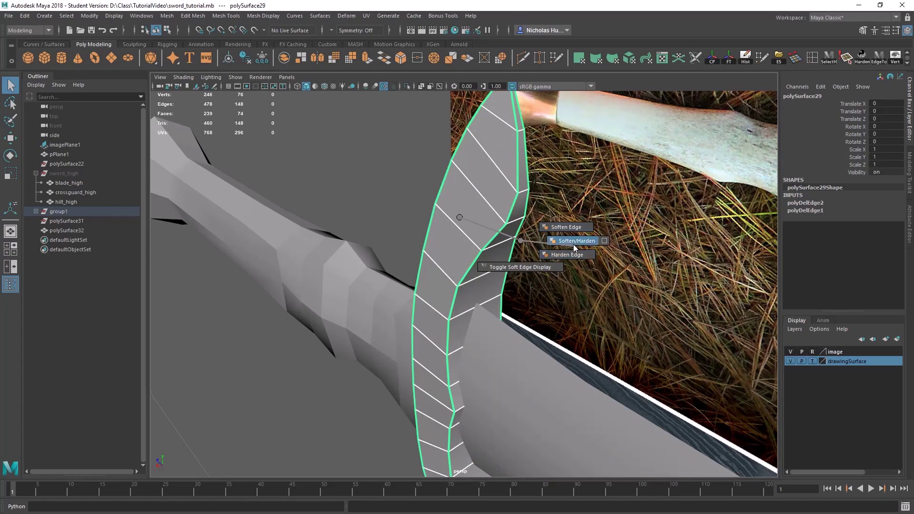
right_click_drag(560, 229, 560, 229, "shift")
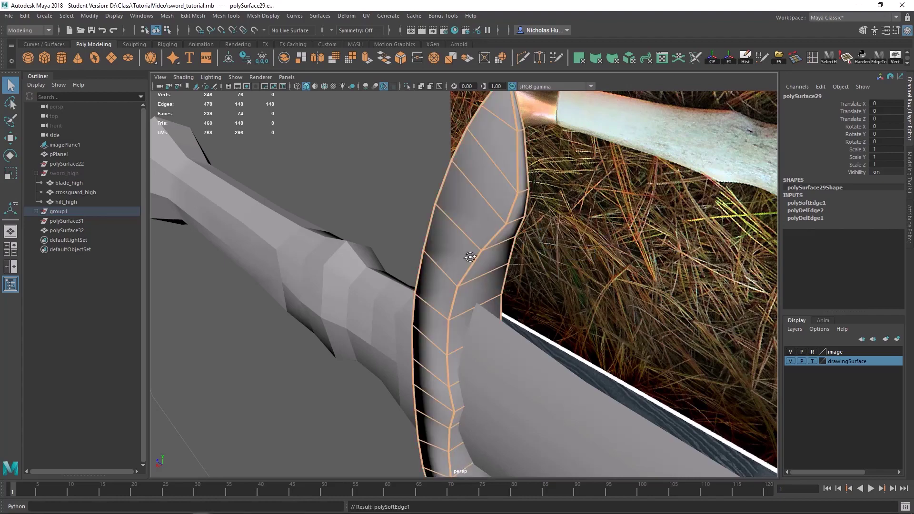
left_click_drag(466, 255, 465, 218, "alt")
Step: Harden the lengthwise corner edge loops and the tip edges of the crossguard and return to object mode
right_click_drag(465, 219, 462, 193)
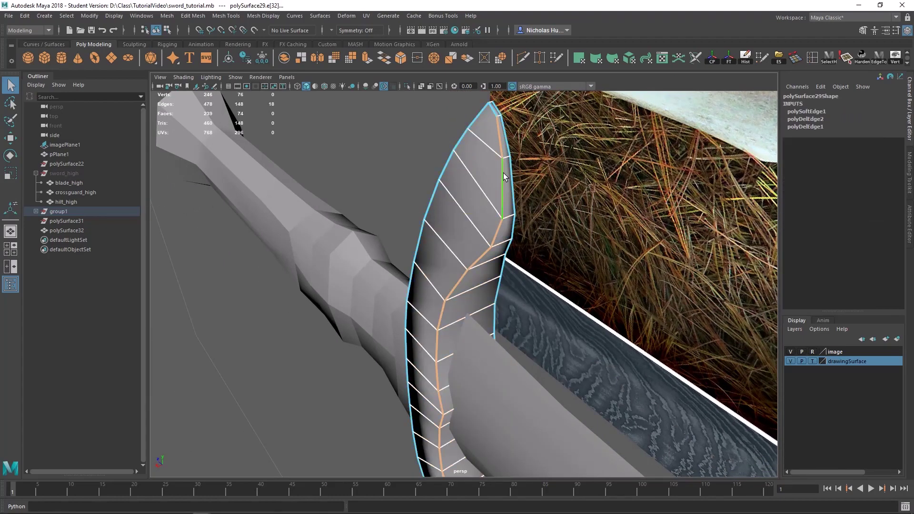
left_click_drag(484, 292, 489, 266, "alt")
double_click(473, 178, "shift")
left_click_drag(501, 219, 493, 256, "alt")
left_click(486, 205, "shift")
left_click_drag(486, 205, 381, 288, "alt")
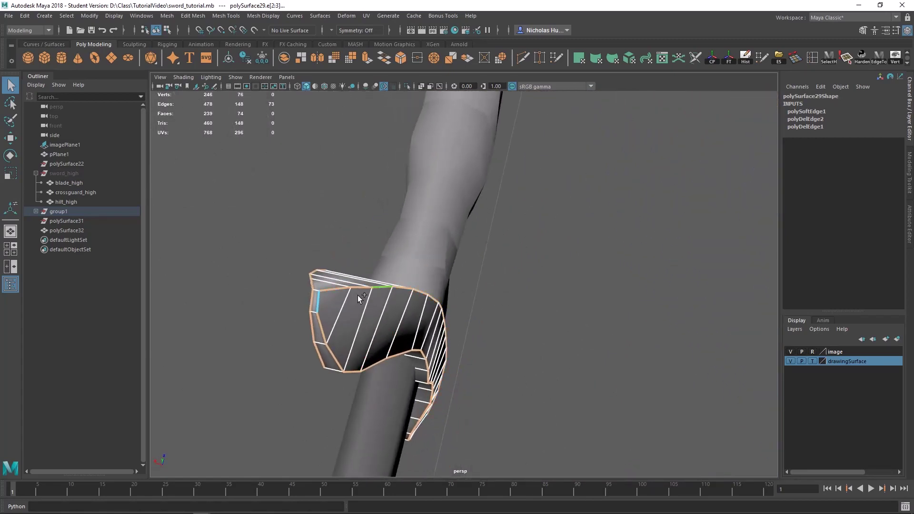
left_click_drag(492, 376, 277, 307, "alt")
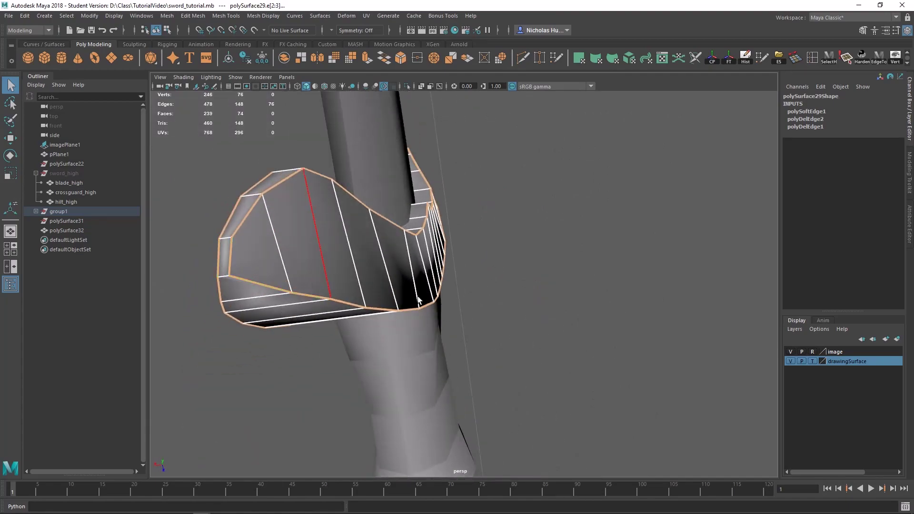
left_click_drag(418, 300, 517, 303, "alt")
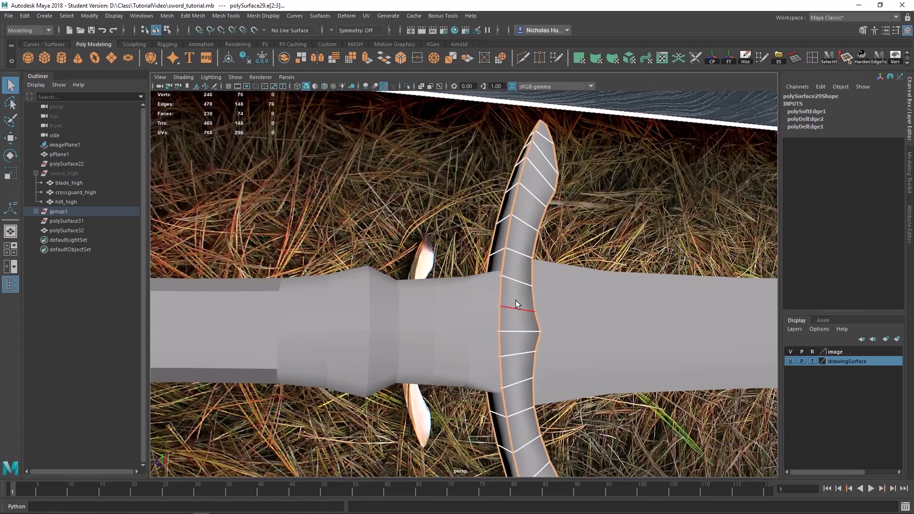
right_click_drag(512, 272, 573, 298, "shift")
left_click_drag(573, 298, 500, 219, "alt")
right_click_drag(500, 219, 547, 209)
left_click_drag(548, 209, 412, 211, "alt")
left_click(564, 308)
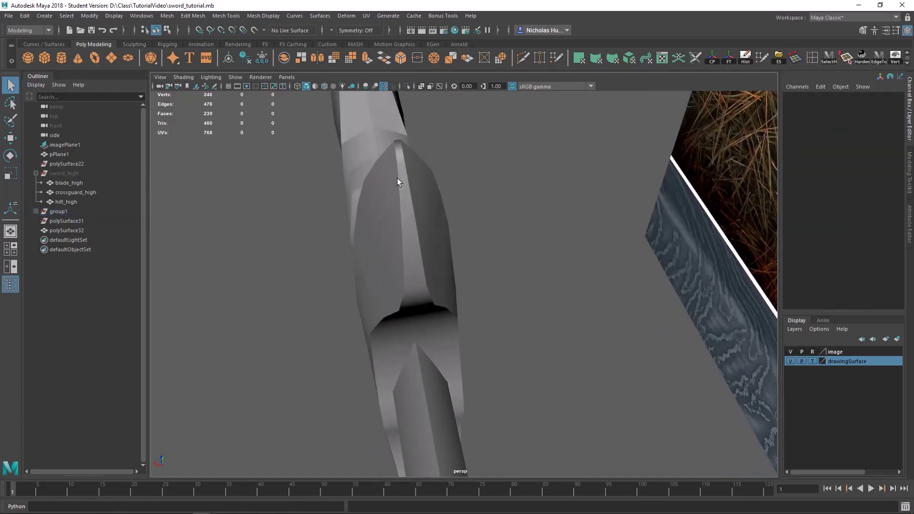
Step: Select the low-poly hilt grip, soften all of its edges and return to object mode
left_click_drag(397, 178, 481, 303, "alt")
left_click(485, 328)
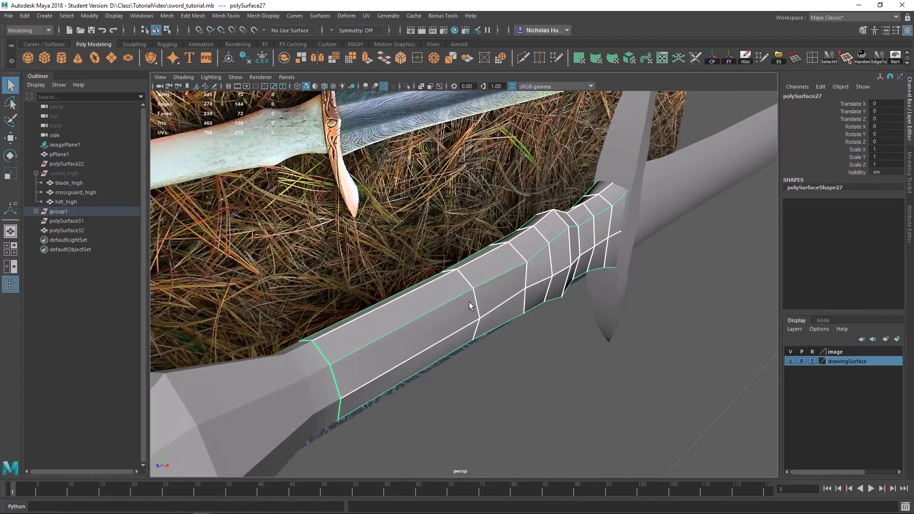
right_click_drag(469, 307, 547, 265, "shift")
left_click_drag(536, 293, 449, 273, "alt")
right_click_drag(471, 250, 416, 287)
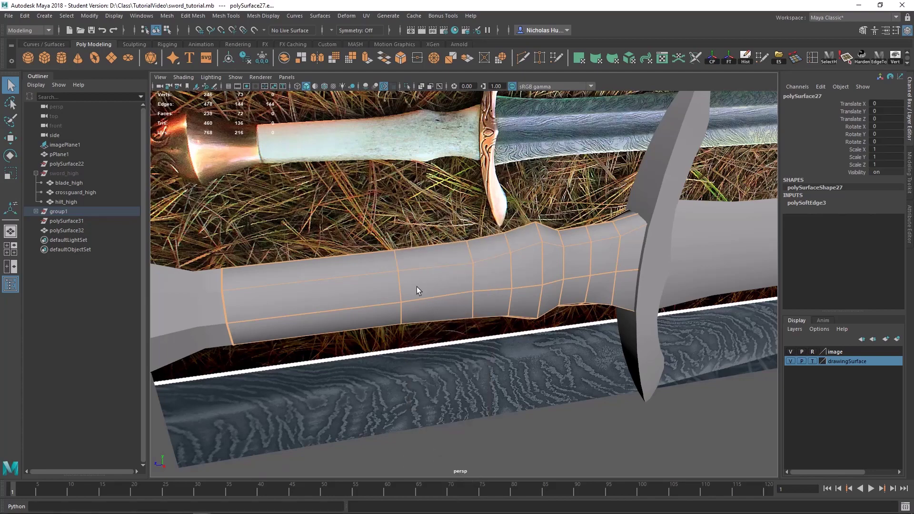
mouse_move(416, 286)
left_mouse_down("alt")
mouse_move(487, 278)
mouse_move(424, 286)
left_mouse_up("alt")
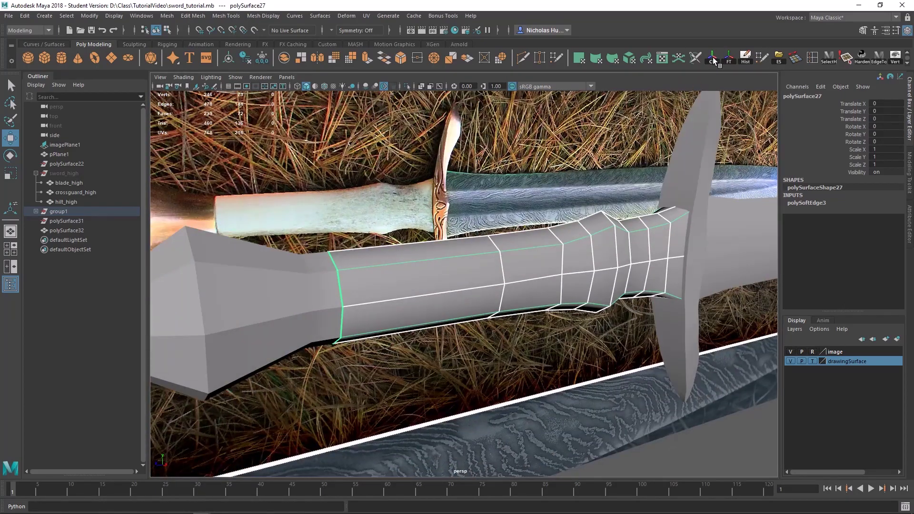
Step: Move the grip up about 0.861 units in Y, clear of the pommel, to expose its end cap
left_click_drag(534, 228, 537, 140)
left_click_drag(414, 229, 431, 233, "alt")
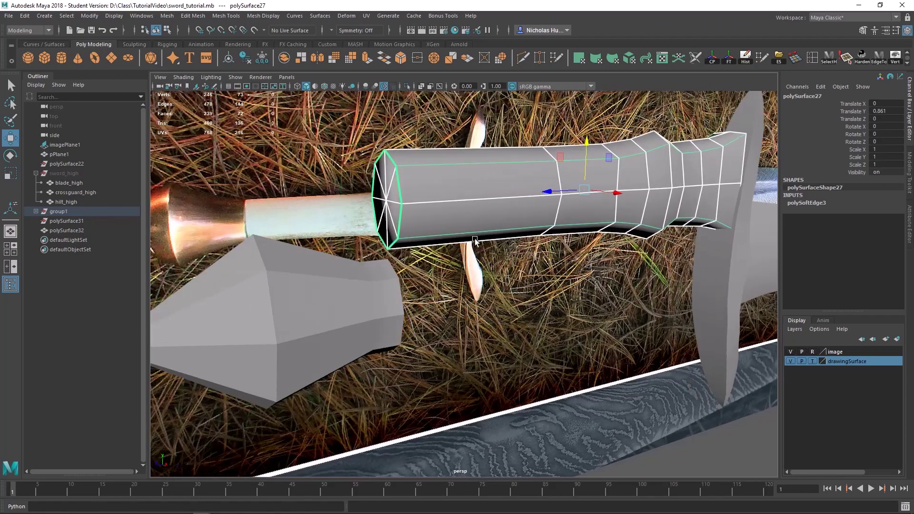
middle_click_drag(431, 233, 523, 263, "alt")
left_click_drag(523, 263, 500, 261, "alt")
right_click_drag(500, 261, 513, 238, "alt")
left_click_drag(513, 238, 497, 237, "alt")
Step: Delete the triangular cap faces closing the grip's pommel end and return to object mode
left_click_drag(453, 274, 497, 332)
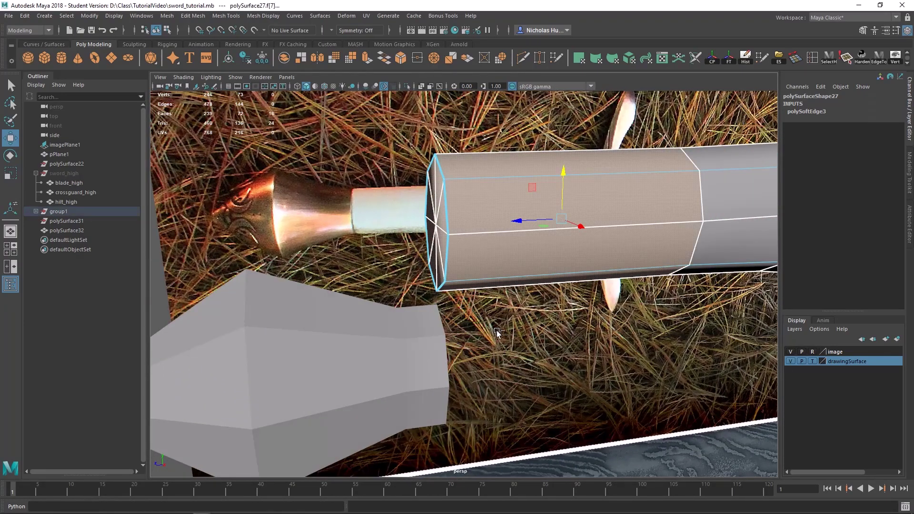
left_click_drag(485, 110, 485, 111)
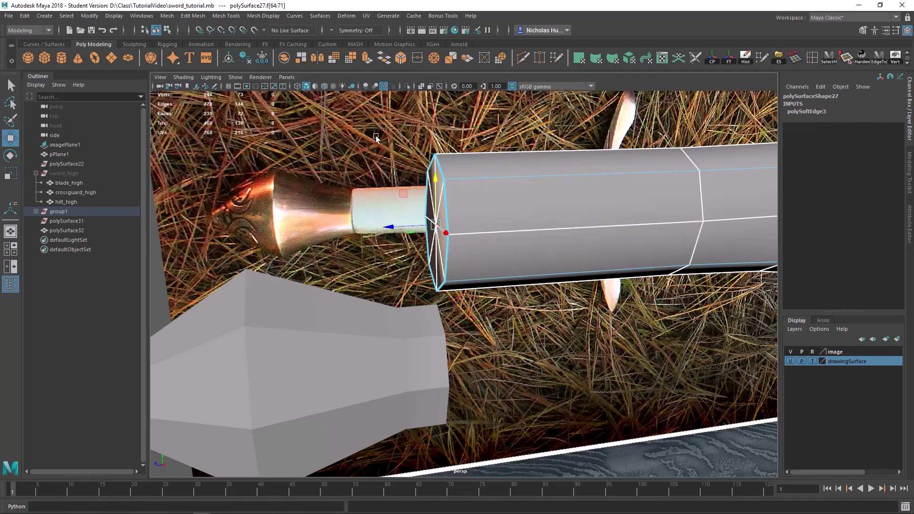
left_click_drag(483, 311, 484, 310)
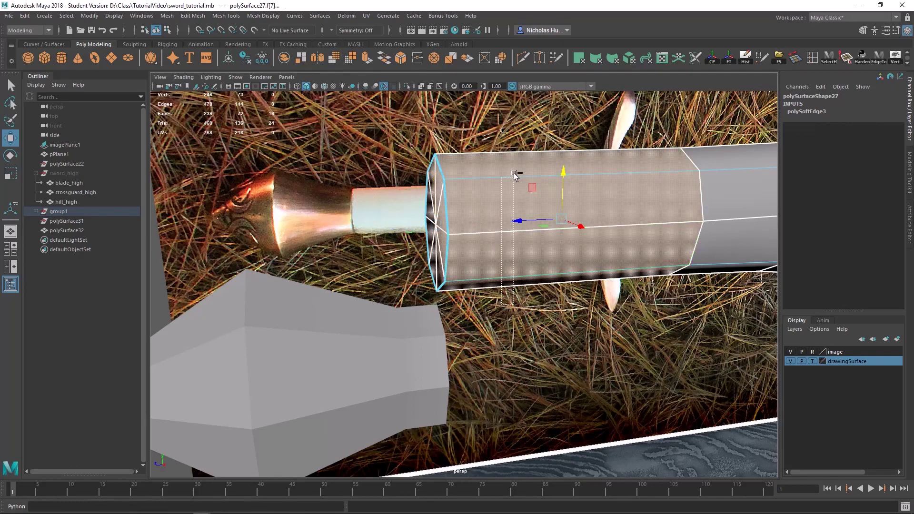
left_click_drag(541, 101, 541, 103)
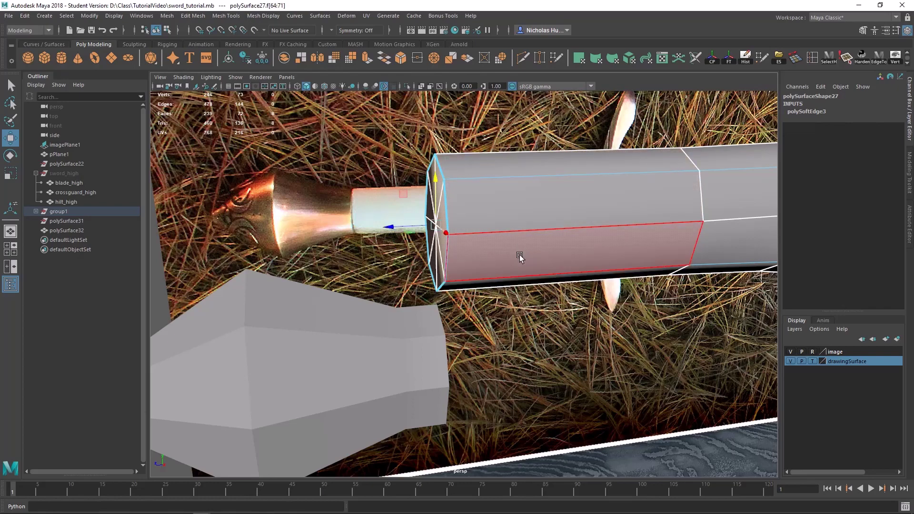
key("Delete")
middle_click_drag(565, 303, 443, 324, "alt")
right_click_drag(443, 323, 346, 260, "alt")
key("q")
right_click_drag(445, 242, 492, 230)
left_click(459, 280)
Step: Set the grip's Translate Y to 0 to put it back in line with the pommel and crossguard
left_click_drag(446, 282, 548, 221, "alt")
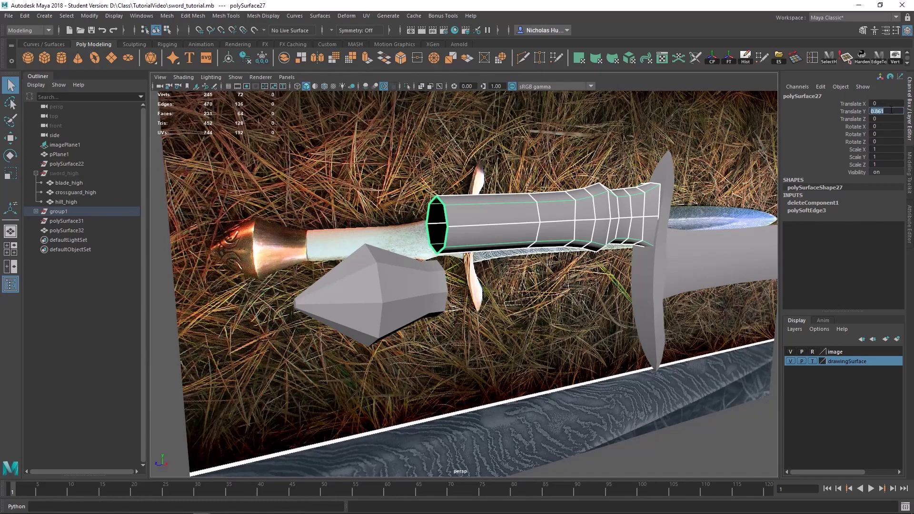
key("Return")
left_click_drag(634, 248, 659, 250, "alt")
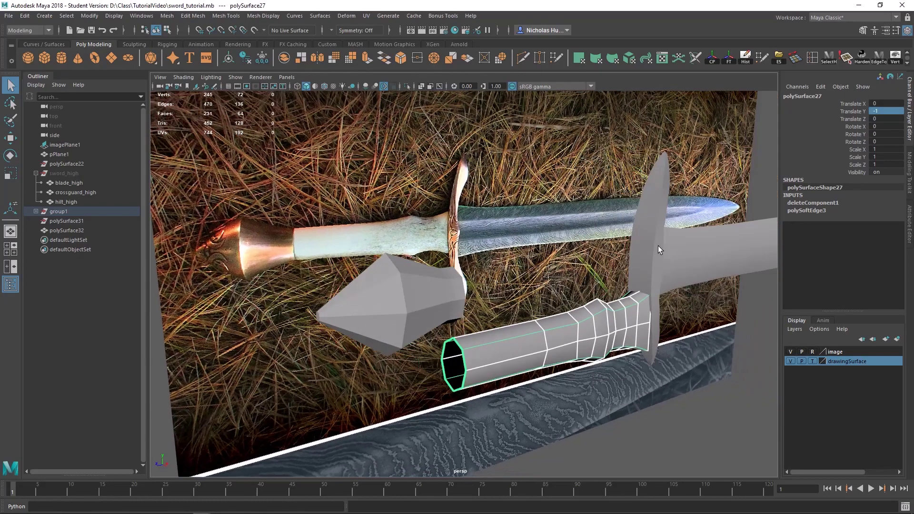
key("Return")
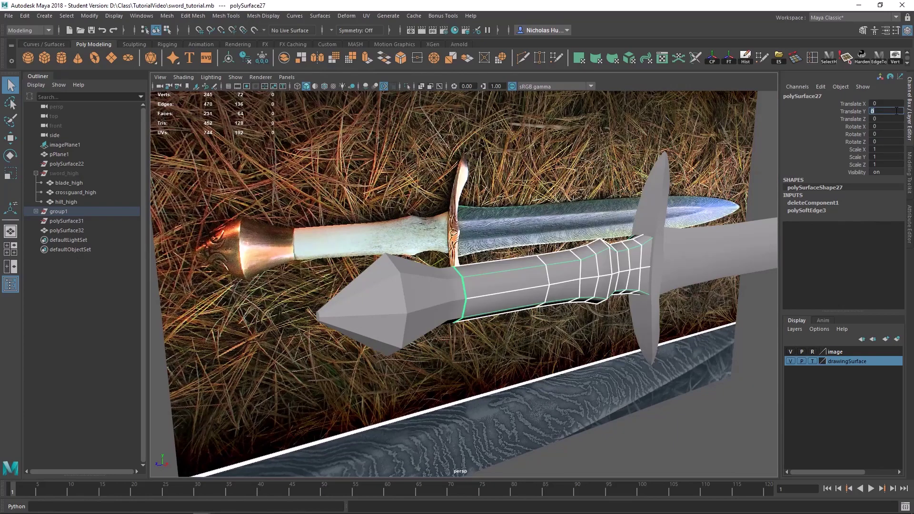
Step: Select the low-poly pommel and switch it to face selection around the collar where it meets the grip
left_click_drag(595, 328, 405, 355, "alt")
middle_click_drag(404, 355, 511, 347, "alt")
right_click_drag(510, 347, 491, 389, "alt")
left_click(471, 334)
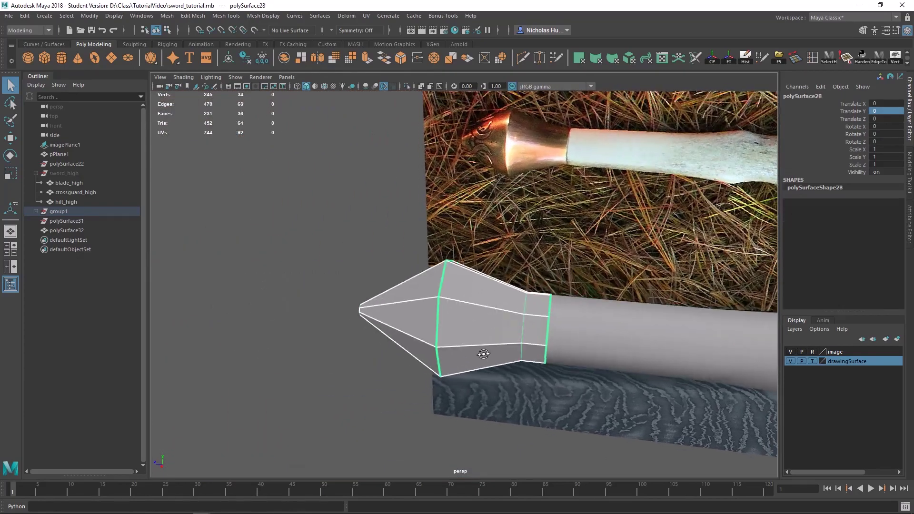
mouse_move(471, 334)
left_mouse_down("alt")
mouse_move(477, 301)
mouse_move(503, 316)
mouse_move(467, 317)
left_mouse_up("alt")
key("w")
left_click_drag(546, 265, 347, 278, "alt")
right_click_drag(383, 243, 381, 269)
left_click_drag(382, 269, 534, 188, "alt")
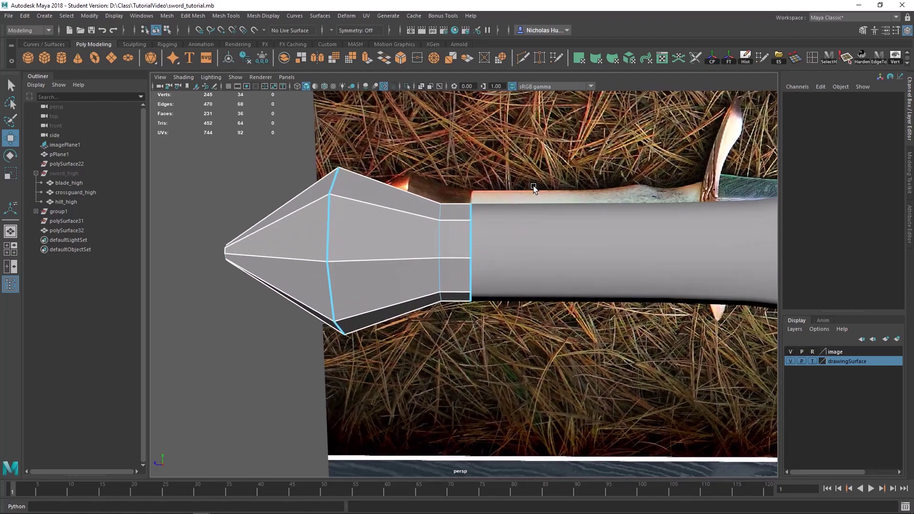
Step: Delete the hidden cap faces closing the pommel's grip end, sparing the outer collar faces, and return to object mode
left_click_drag(486, 320, 458, 363)
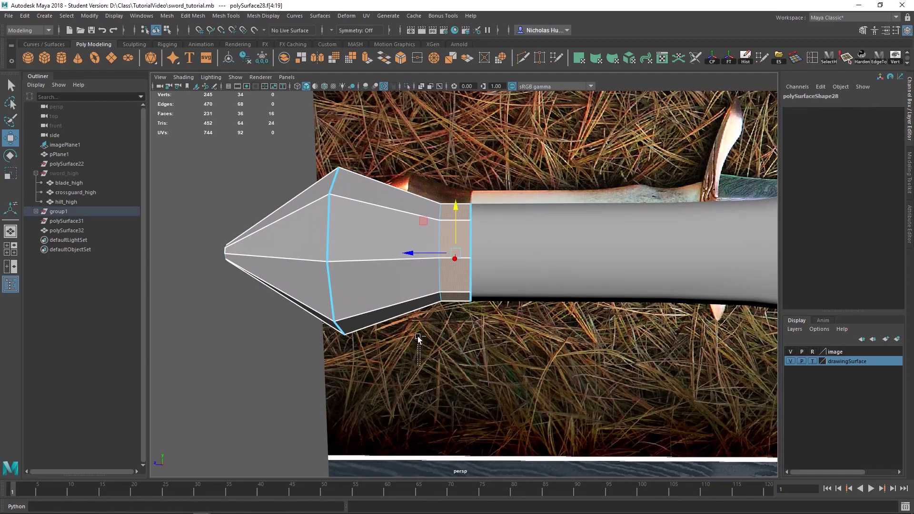
left_click_drag(427, 215, 453, 133, "ctrl")
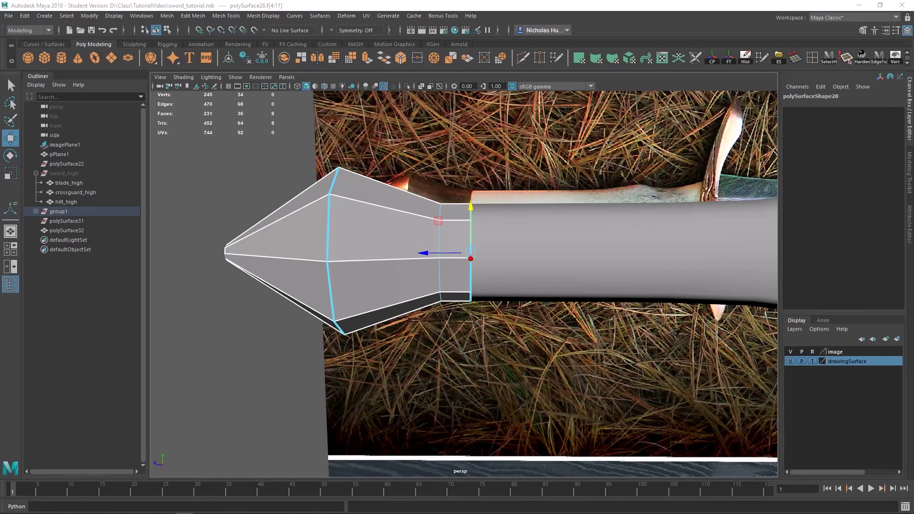
left_click_drag(488, 257, 505, 285, "alt")
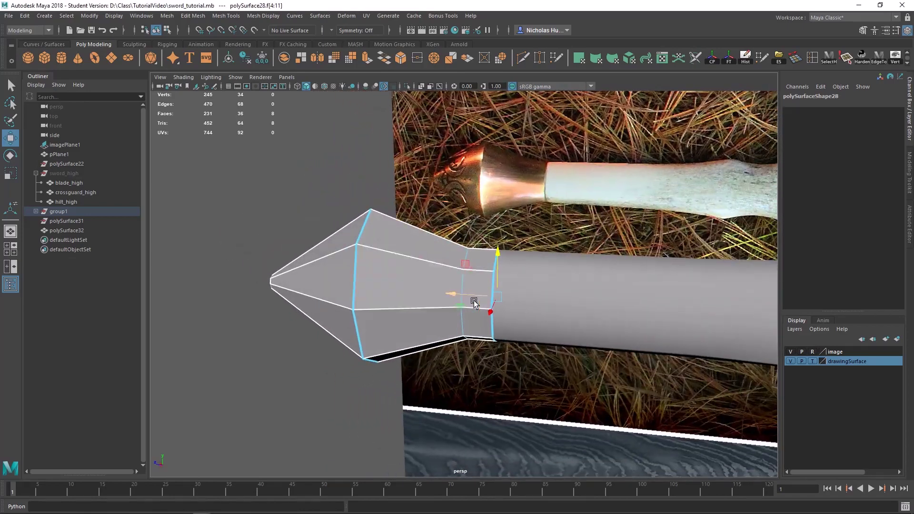
key("Delete")
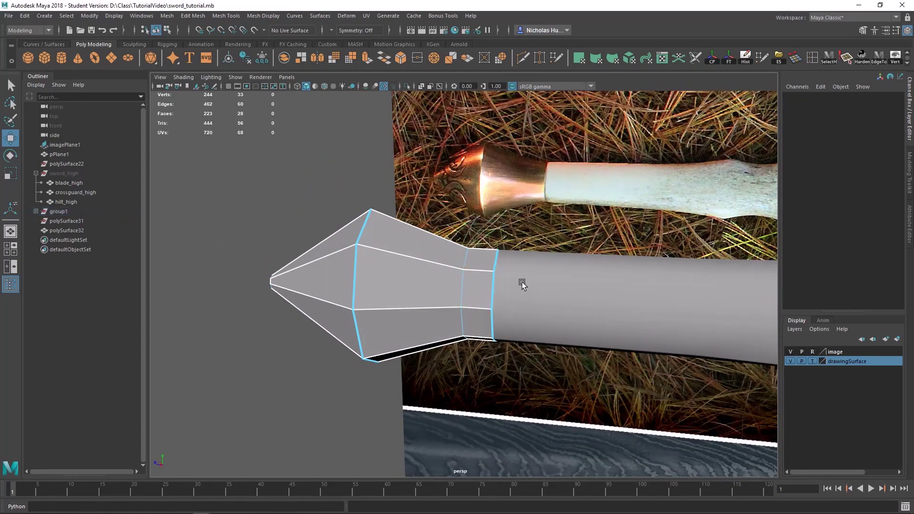
right_click_drag(412, 275, 401, 279)
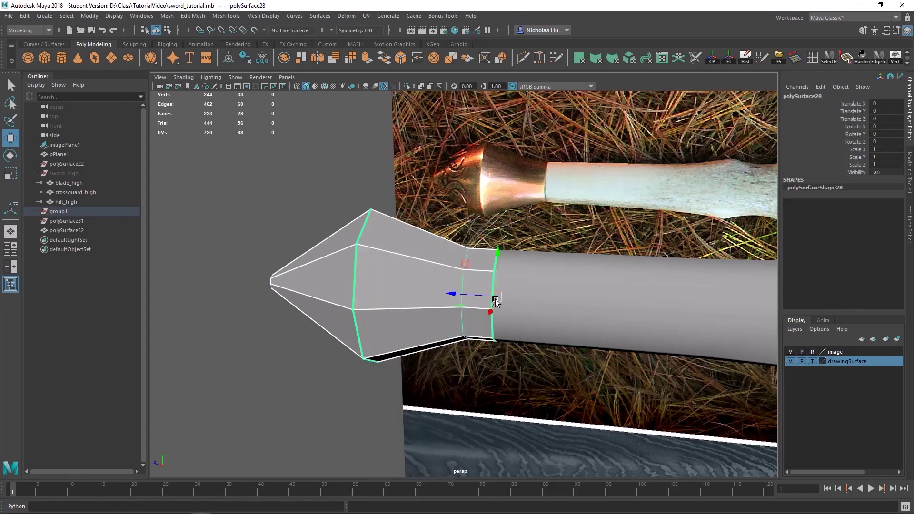
Step: Select the pommel together with the grip and combine them into one mesh
left_click_drag(491, 298, 533, 349)
key("ctrl+z")
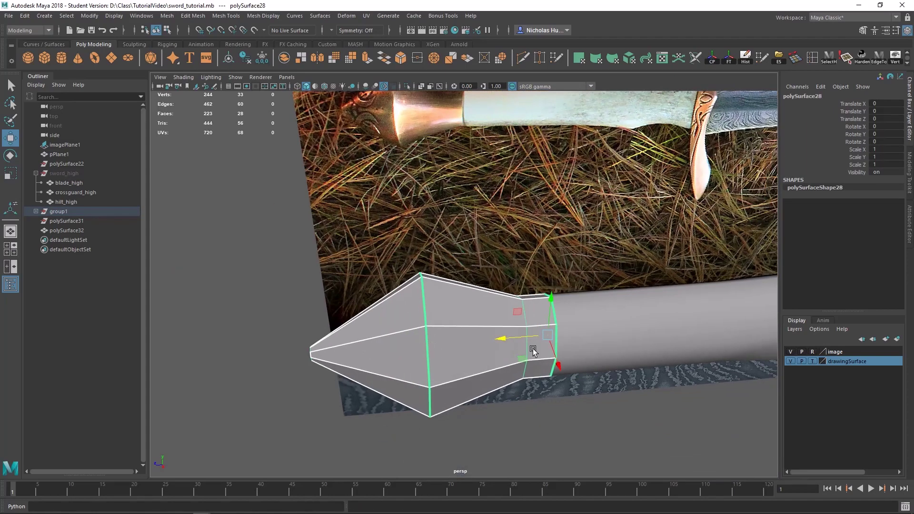
middle_click_drag(532, 349, 390, 257, "alt")
left_click_drag(391, 257, 504, 290, "alt")
left_click_drag(503, 156, 201, 429)
right_click_drag(523, 347, 389, 432, "alt")
right_click(394, 259, "shift")
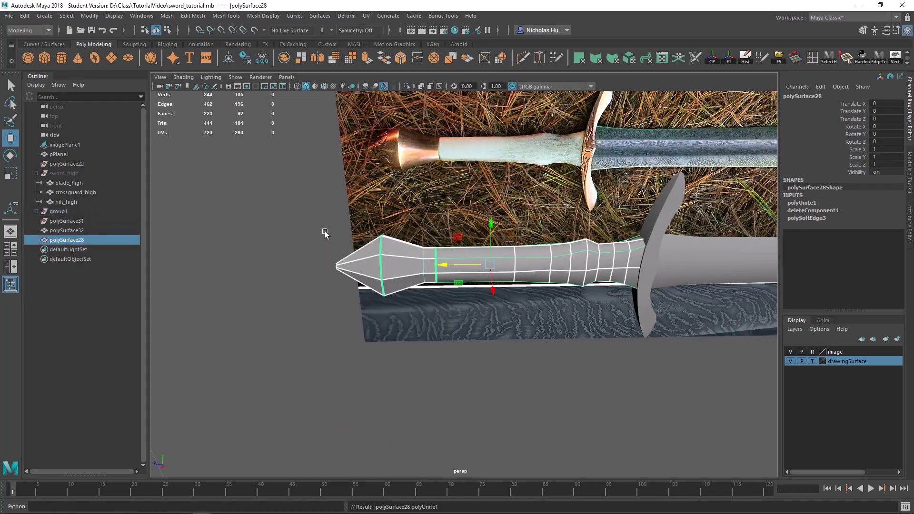
Step: Merge the combined mesh's coincident vertices with a 0.001 distance threshold, then return to object mode and deselect it
left_click(180, 19)
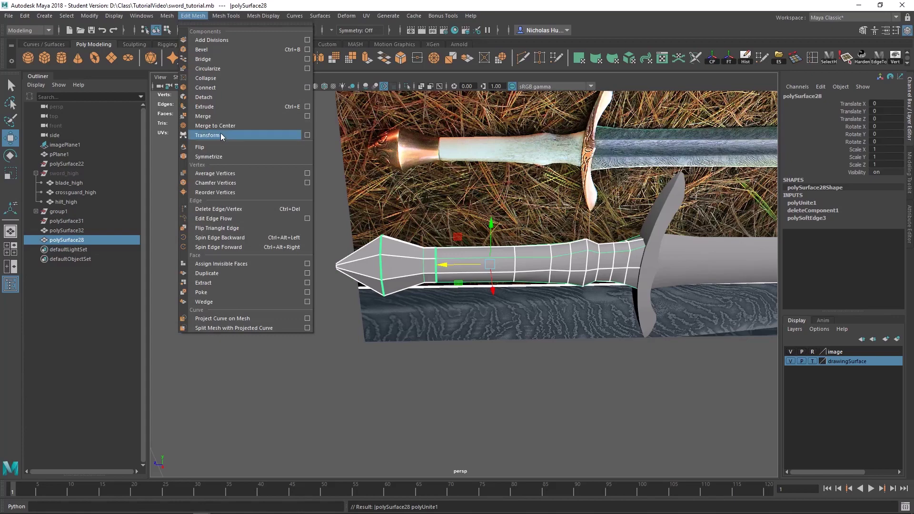
left_click(210, 115)
right_click_drag(372, 247, 380, 276, "alt")
key("q")
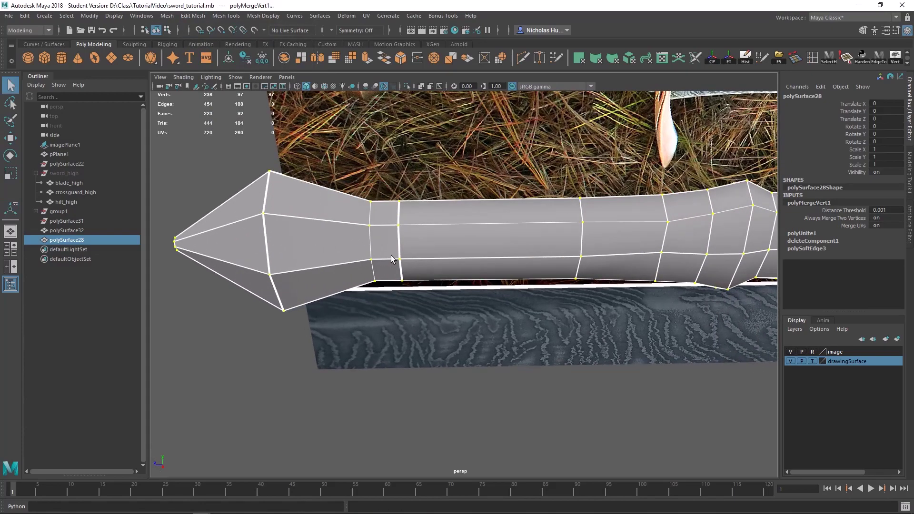
right_click_drag(391, 241, 467, 230)
left_click(319, 382)
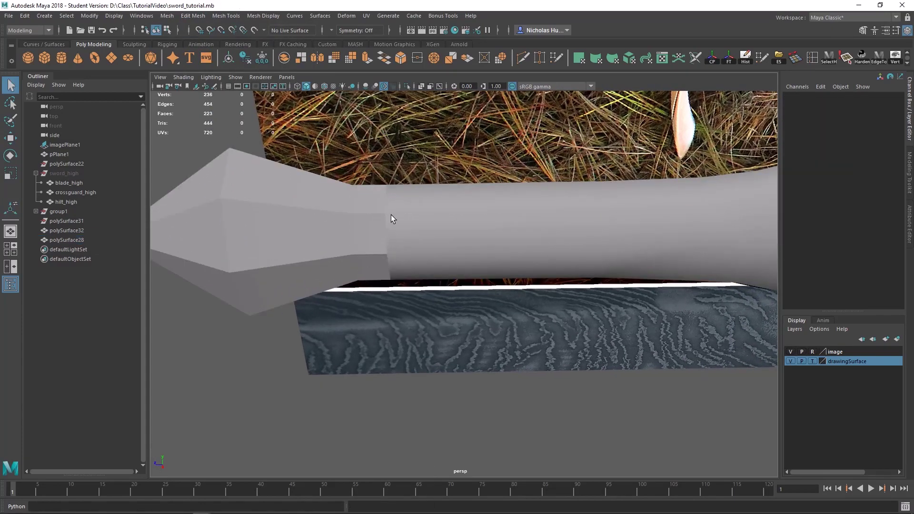
Step: Examine the merged seam between pommel and grip, toggling the smooth preview on and off
left_click(390, 215)
middle_click_drag(391, 219, 458, 254, "alt")
left_click_drag(324, 234, 553, 220, "alt")
key("3")
key("1")
right_click_drag(473, 185, 571, 243, "alt")
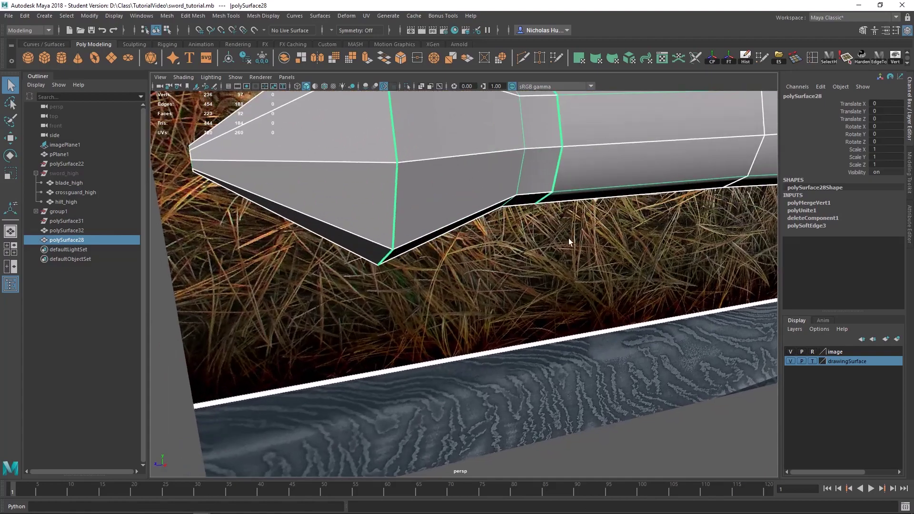
left_click_drag(571, 242, 534, 256, "alt")
middle_click_drag(633, 208, 588, 247, "alt")
right_click_drag(588, 246, 546, 251, "alt")
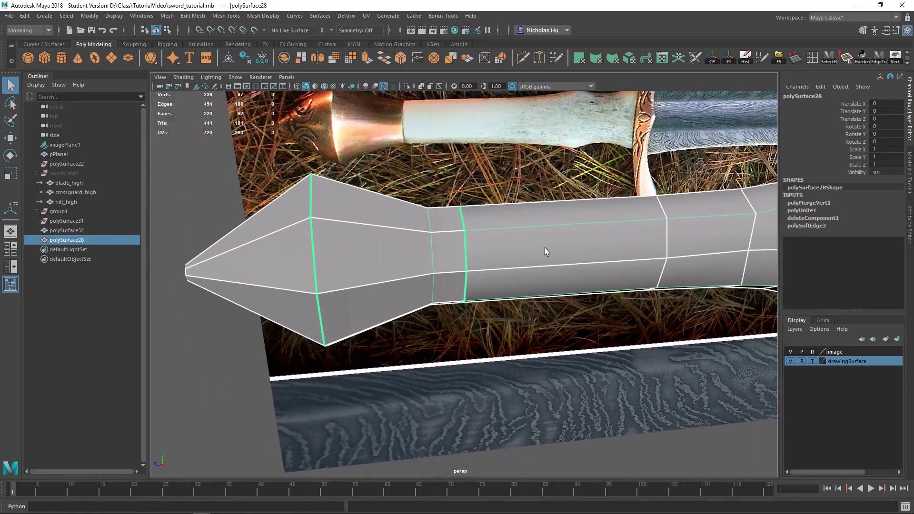
left_click_drag(547, 251, 523, 243, "alt")
right_click_drag(522, 243, 561, 279, "alt")
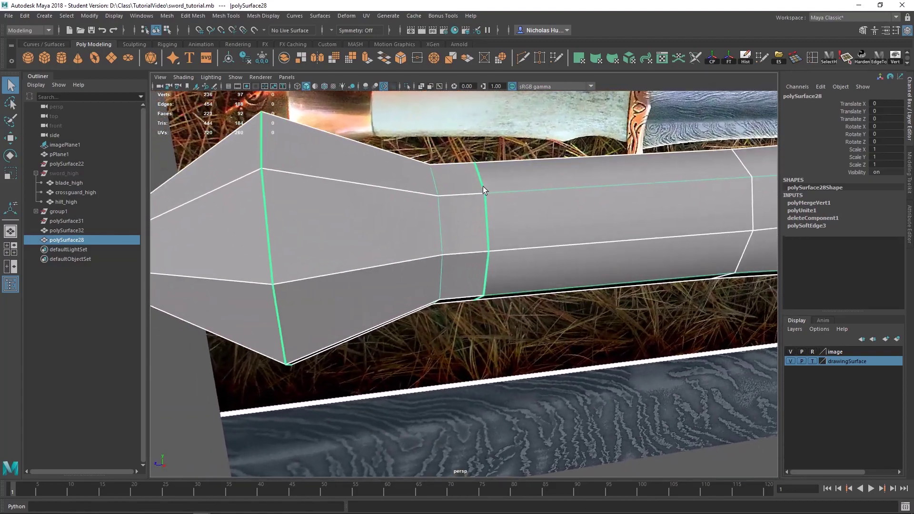
Step: Delete the edge loop at the seam where the pommel's collar meets the grip
right_click_drag(487, 204, 489, 179)
double_click(486, 220)
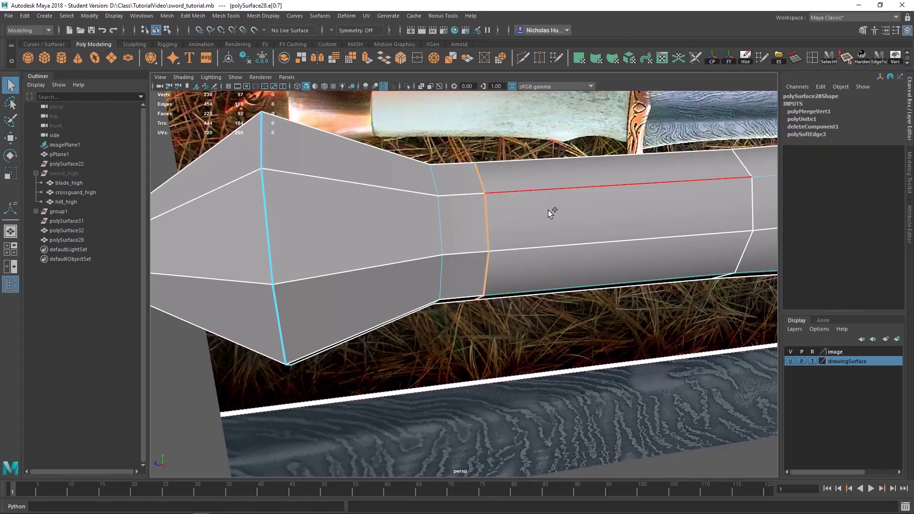
right_click_drag(521, 204, 510, 221, "shift")
left_click_drag(556, 256, 492, 214, "alt")
key("ctrl+z")
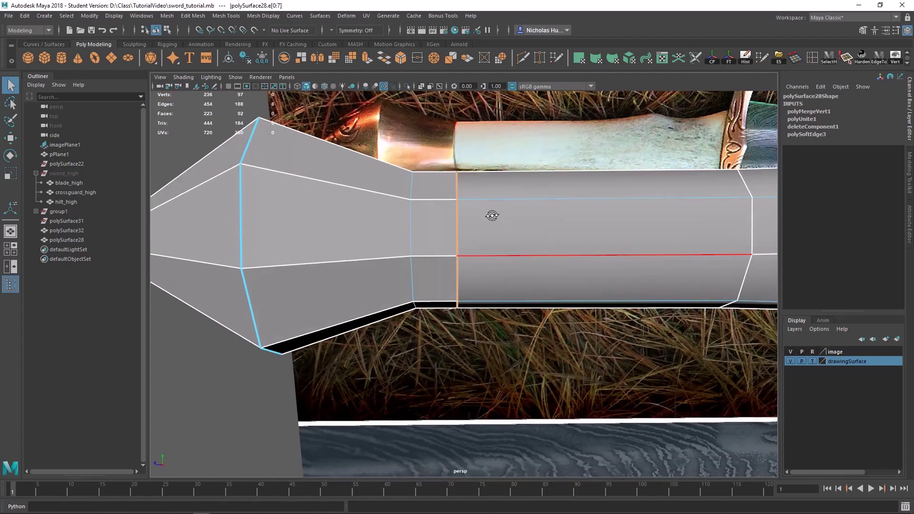
right_click_drag(657, 214, 614, 218, "alt")
middle_click_drag(628, 222, 546, 206, "alt")
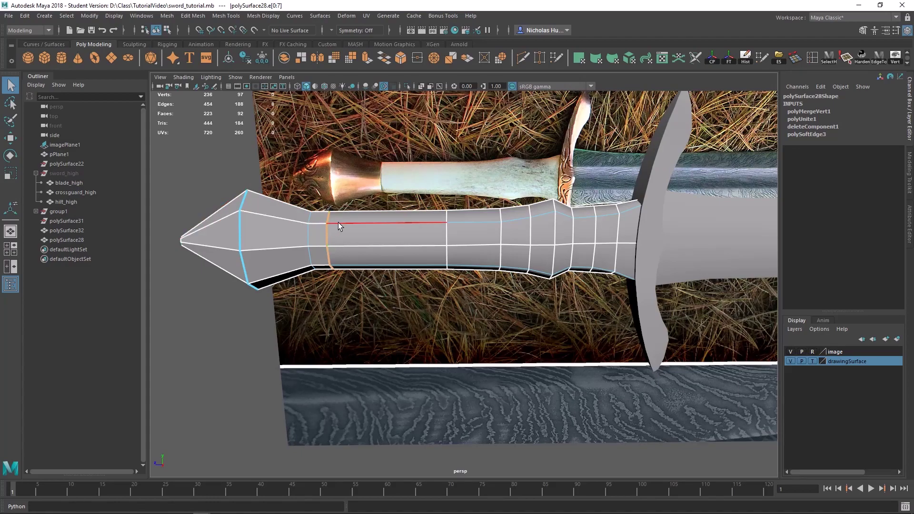
left_click_drag(338, 222, 381, 226, "alt")
right_click_drag(416, 255, 478, 265, "alt")
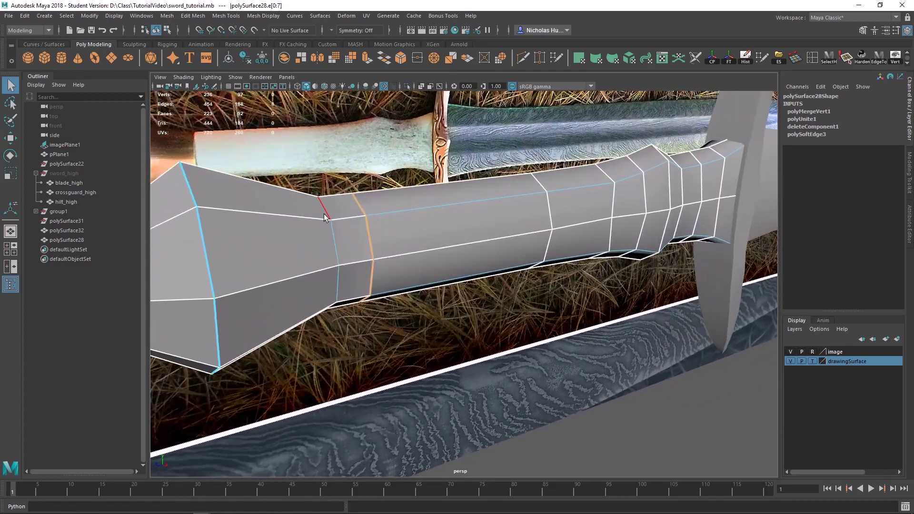
left_click_drag(493, 214, 499, 216, "alt")
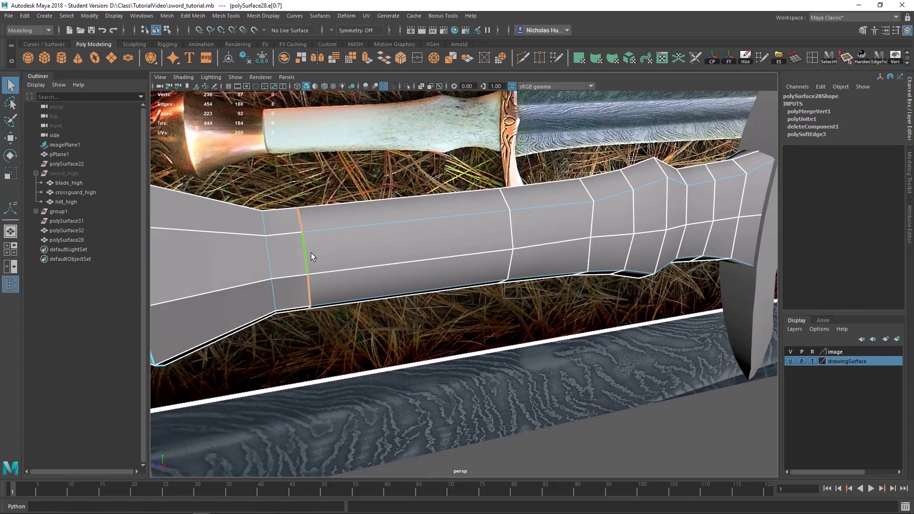
middle_click_drag(357, 230, 420, 217, "alt")
right_click_drag(414, 214, 390, 217, "alt")
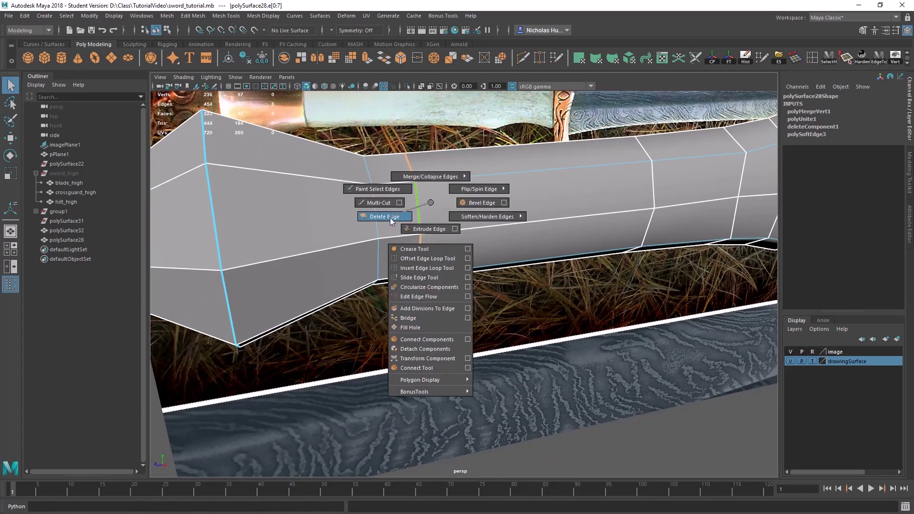
Step: Switch the hilt mesh to vertex selection and examine its silhouette and the pommel's blunt tip from several angles
left_click_drag(453, 227, 524, 306, "alt")
scroll(463, 199, "up", 3)
right_click_drag(462, 191, 435, 187)
left_click(437, 204)
left_click_drag(441, 217, 491, 264, "alt")
scroll(621, 288, "down", 3)
scroll(620, 287, "down", 6)
scroll(594, 332, "up", 8)
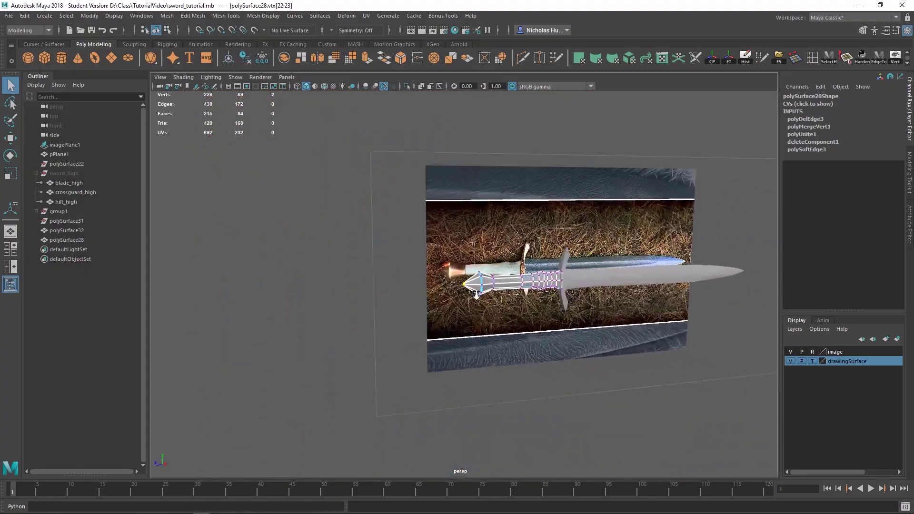
left_click_drag(593, 333, 533, 292, "alt")
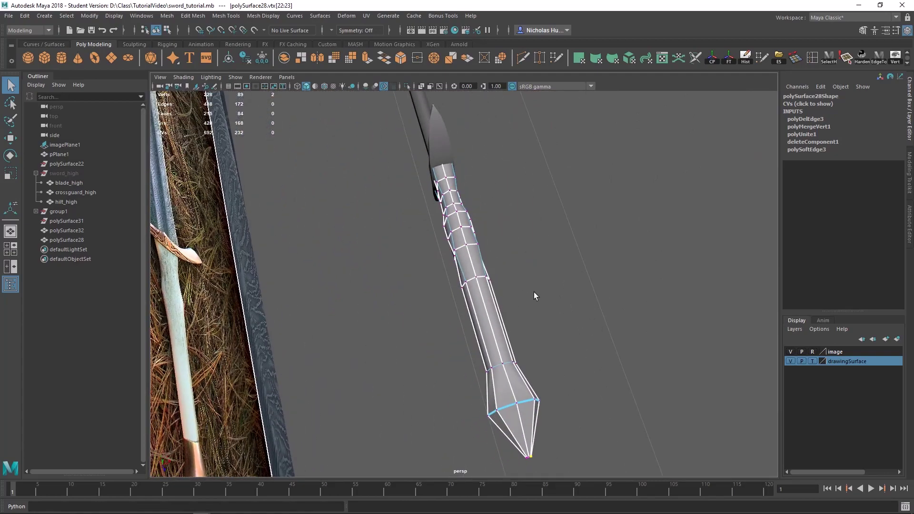
middle_click_drag(533, 293, 485, 190, "alt")
right_click_drag(485, 190, 436, 109, "alt")
middle_click_drag(436, 108, 490, 285, "alt")
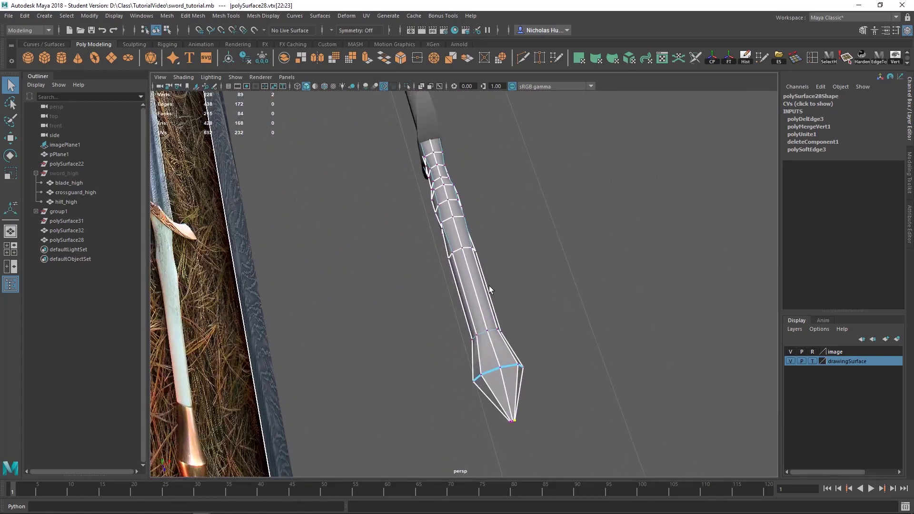
left_click_drag(490, 286, 396, 246, "alt")
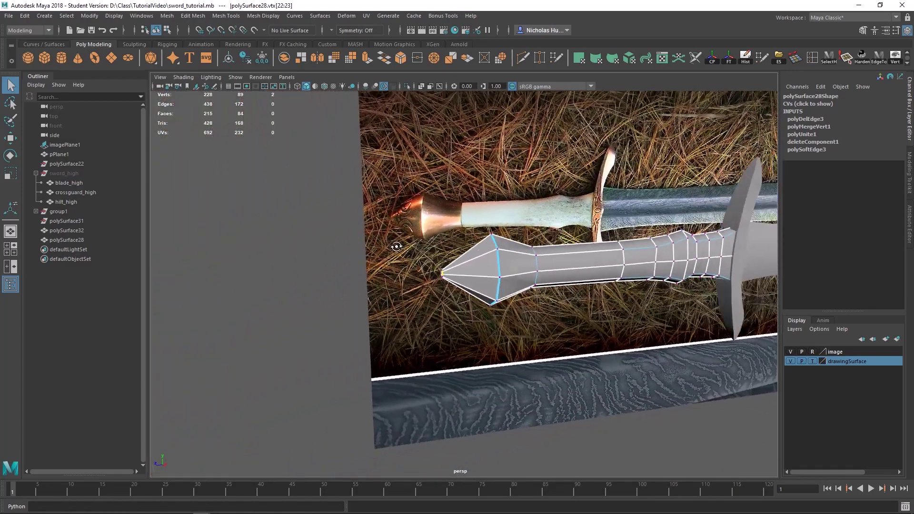
scroll(396, 246, "up", 5)
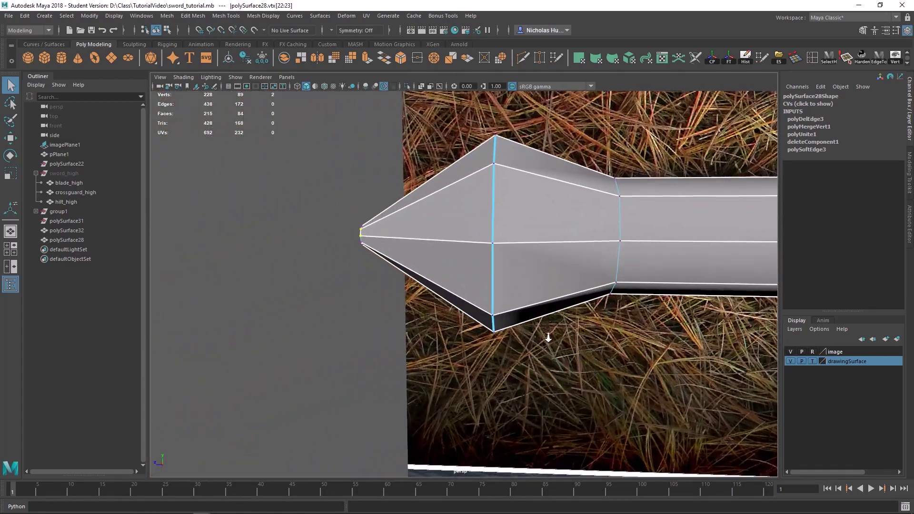
scroll(439, 255, "down", 1)
Step: Merge all vertices at the pommel's tip into a single centred point and return to object mode
left_click_drag(363, 209, 460, 304)
right_click(485, 278, "shift")
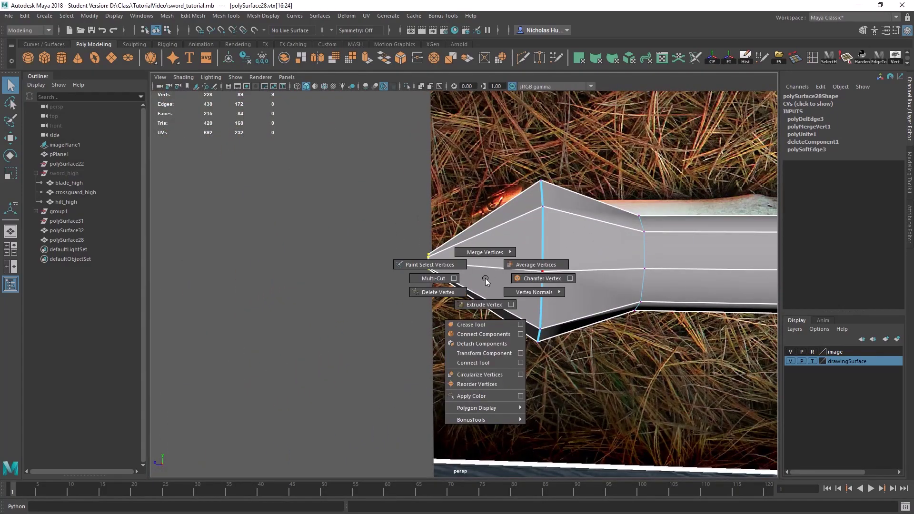
middle_click_drag(485, 278, 508, 266, "alt")
left_click_drag(407, 198, 481, 292)
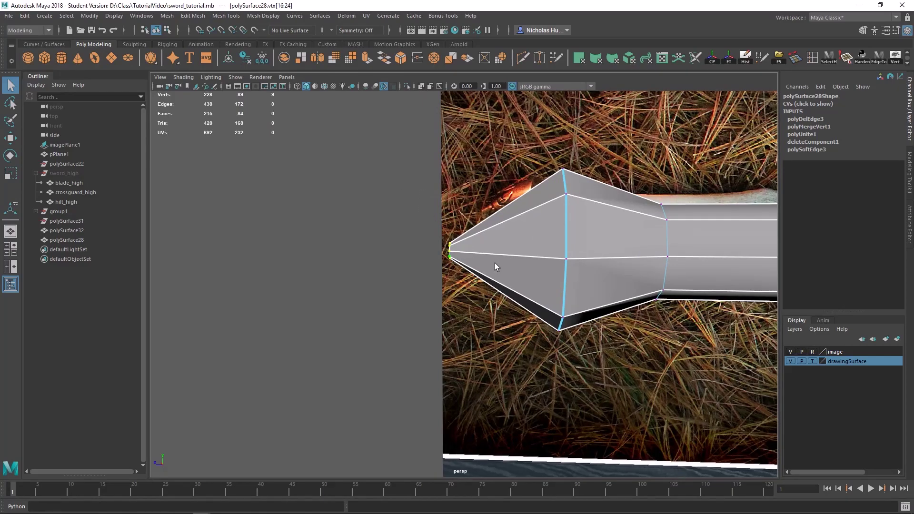
right_click_drag(496, 264, 495, 215, "shift")
left_click_drag(495, 214, 435, 210, "alt")
key("w")
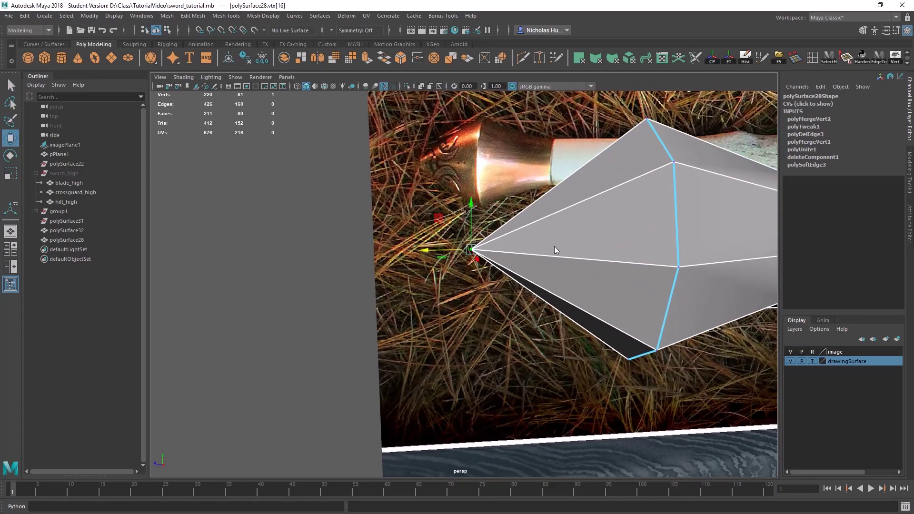
right_click_drag(555, 247, 588, 227)
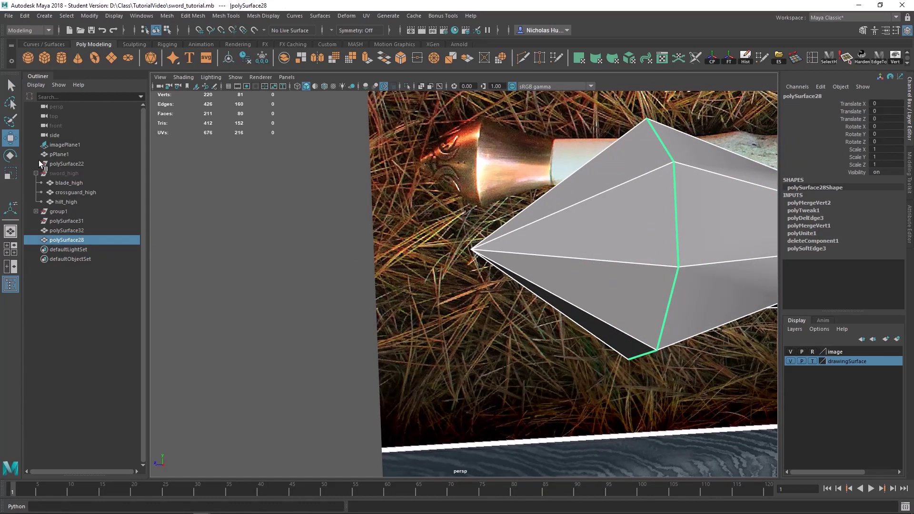
Step: Unhide the sword_high group so the high-poly sword overlaps the low-poly mesh
left_click(76, 174)
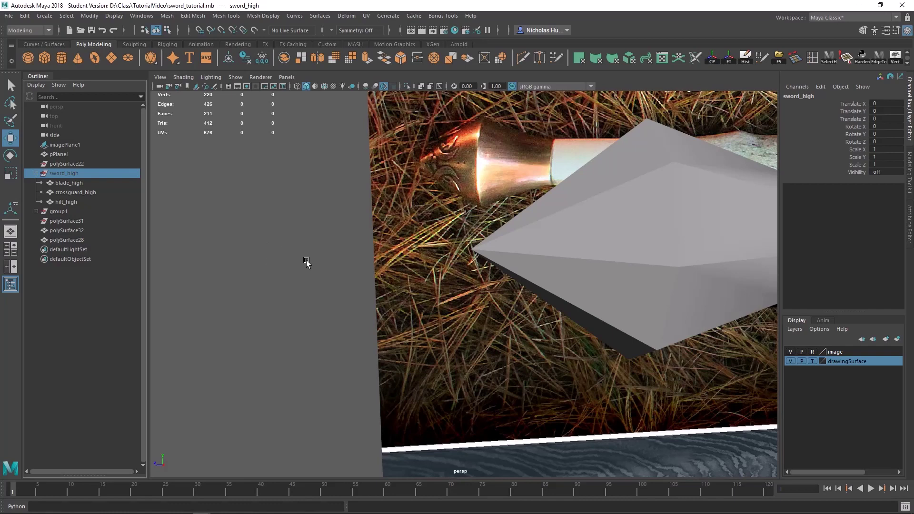
key("h")
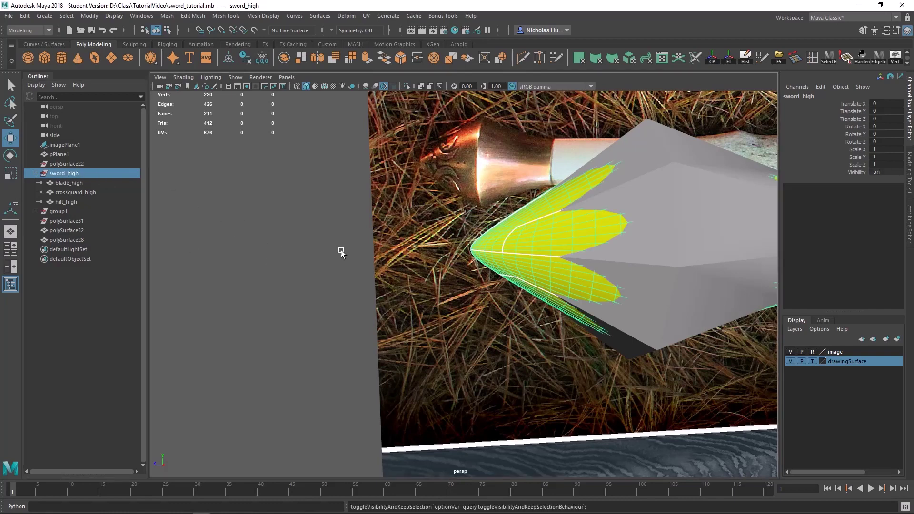
left_click_drag(341, 251, 376, 261, "alt")
Step: Select the low-poly hilt mesh, switch to vertex selection and pick and frame the pommel's tip vertex
left_click(644, 161)
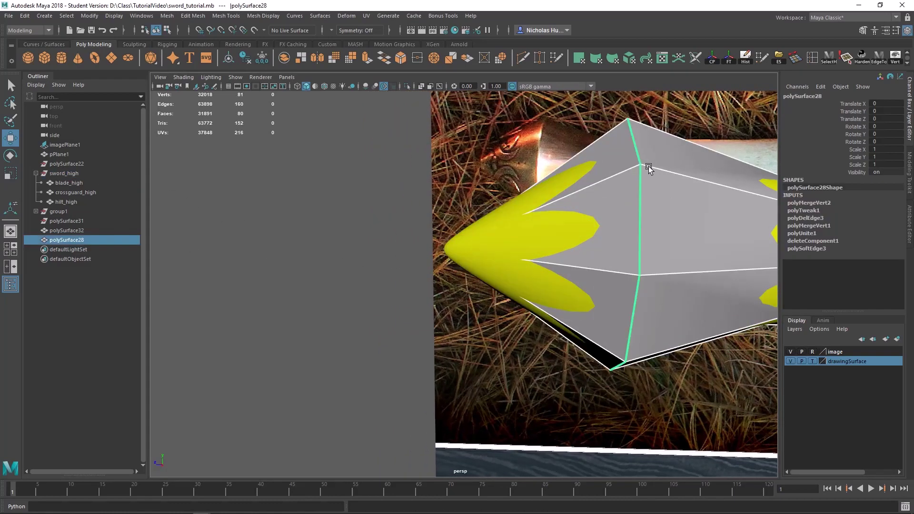
scroll(635, 173, "up", 3)
right_click_drag(654, 147, 607, 147)
left_click(425, 247)
right_click_drag(684, 161, 628, 150)
key("f")
Step: Select the ring of vertices around the low-poly pommel's widest part and compare its shape with the overlapping high-poly pommel
left_click_drag(482, 295, 519, 302, "alt")
right_click_drag(519, 302, 643, 335, "alt")
left_click_drag(642, 335, 615, 322, "alt")
right_click_drag(615, 322, 372, 239, "alt")
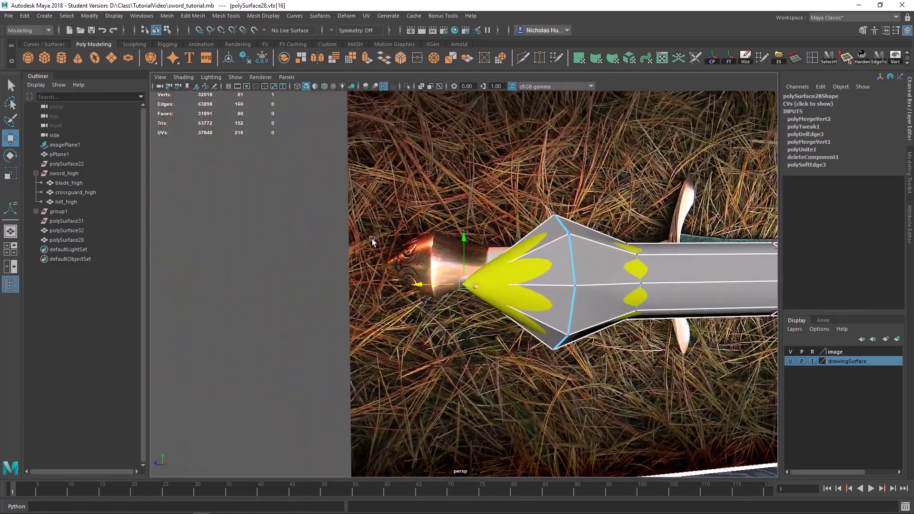
left_click_drag(628, 259, 601, 252, "alt")
middle_click_drag(600, 252, 536, 262, "alt")
left_click_drag(536, 265, 537, 221, "alt")
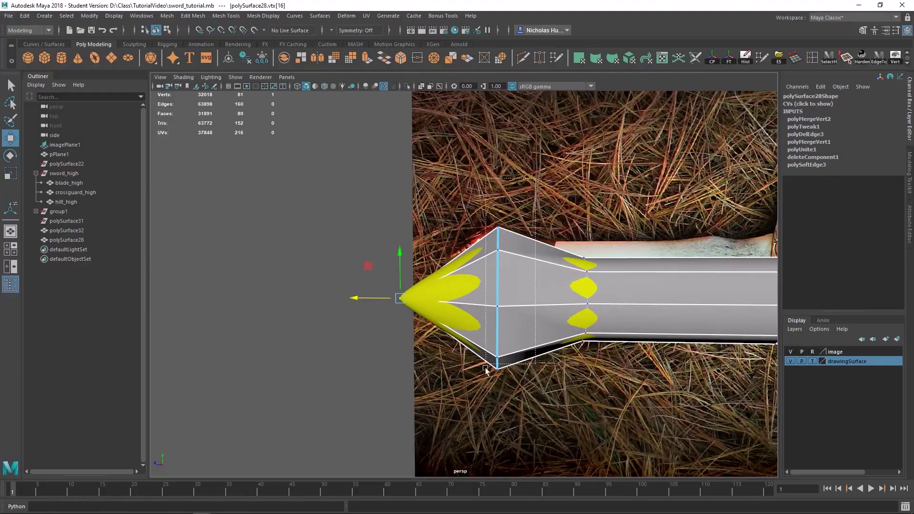
left_click_drag(486, 369, 486, 370)
left_click_drag(485, 369, 557, 286, "alt")
middle_click_drag(547, 285, 757, 306, "alt")
right_click_drag(615, 322, 678, 347, "alt")
left_click_drag(679, 347, 536, 280, "alt")
key("q")
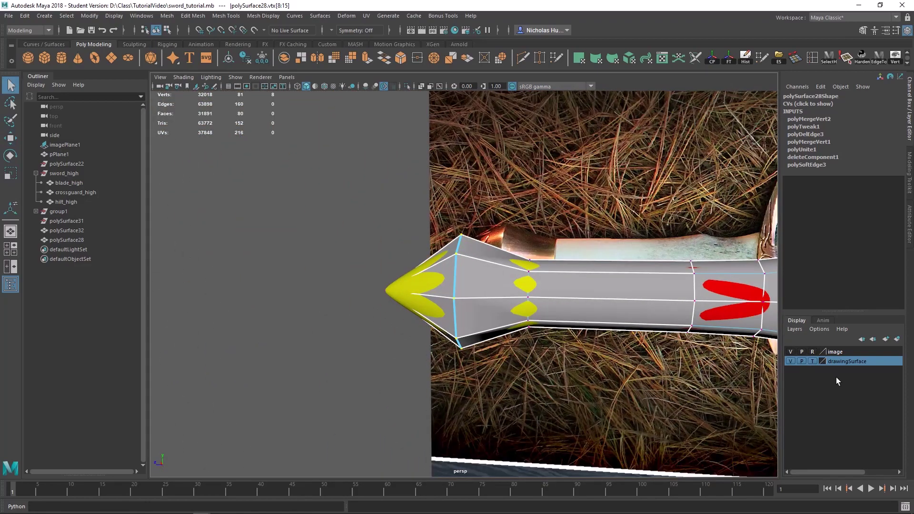
Step: Select the hilt_high mesh inside the sword_high group and make it the live surface
left_click(77, 173)
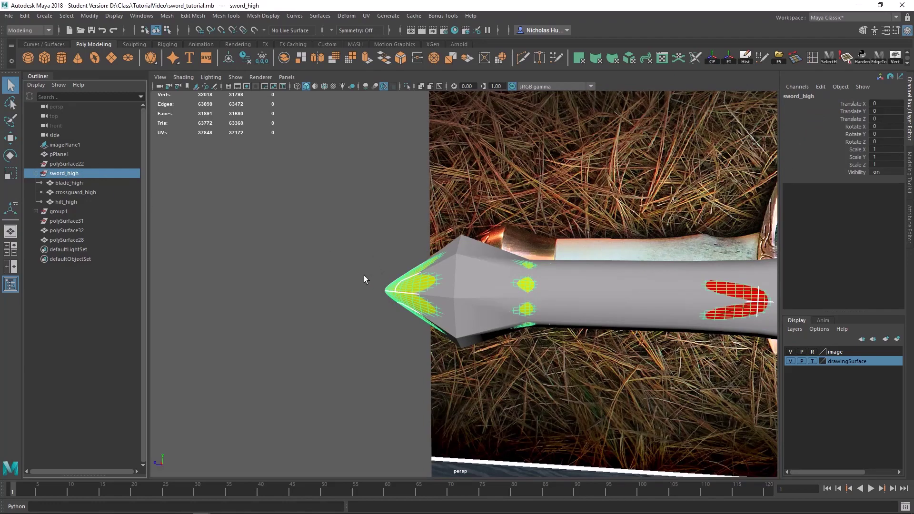
left_click_drag(363, 275, 384, 282, "alt")
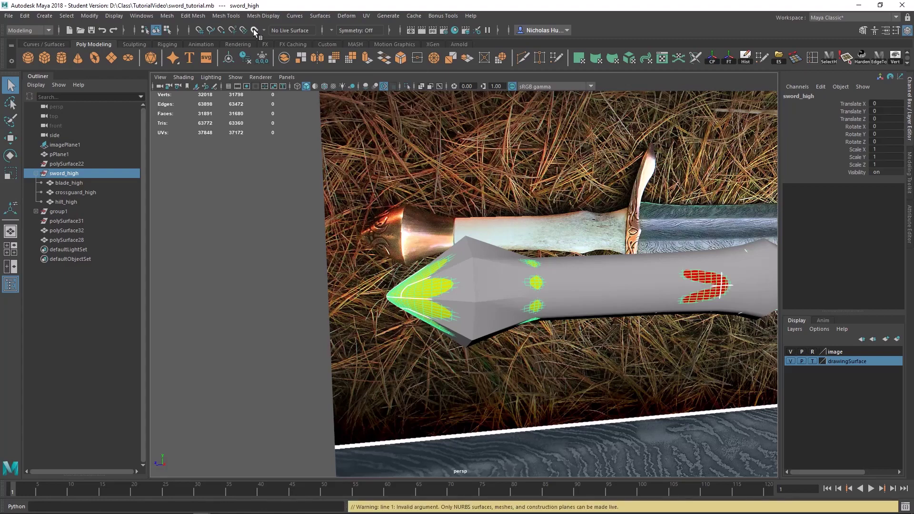
right_click_drag(316, 284, 374, 305, "alt")
middle_click_drag(347, 340, 371, 377, "alt")
right_click_drag(272, 334, 318, 343, "alt")
left_click(53, 201)
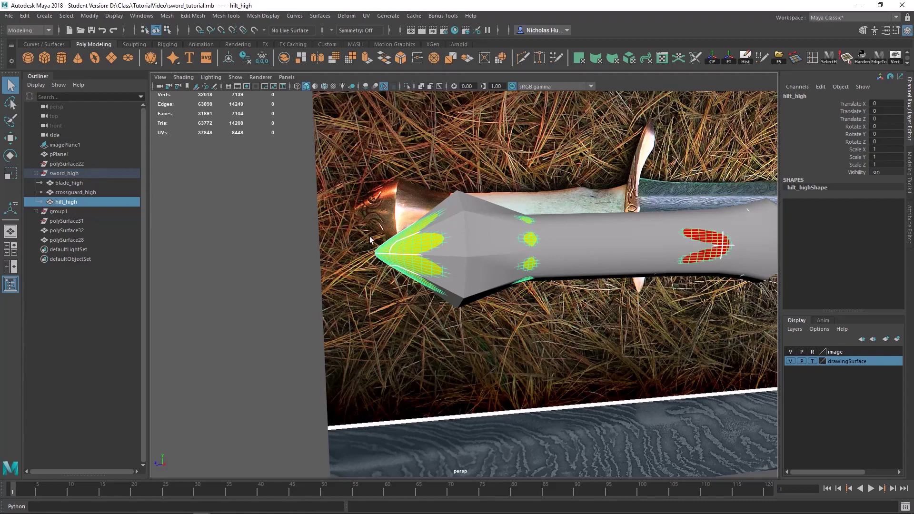
middle_click_drag(486, 265, 429, 245, "alt")
mouse_move(536, 281)
left_mouse_down("alt")
mouse_move(591, 270)
mouse_move(544, 267)
left_mouse_up("alt")
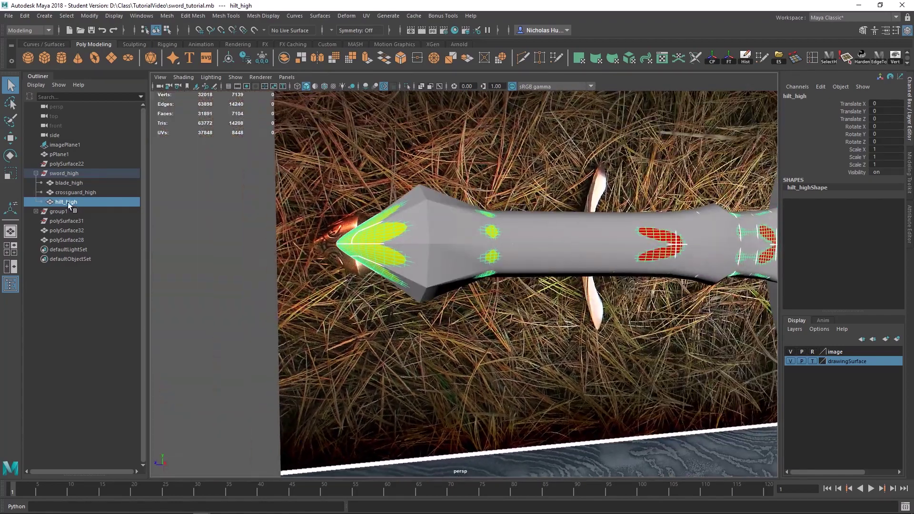
left_click(254, 30)
Step: Switch the low-poly hilt to vertex selection and begin moving the vertices of the pommel's widest ring onto the live hilt_high surface
scroll(398, 233, "up", 5)
left_click(399, 232)
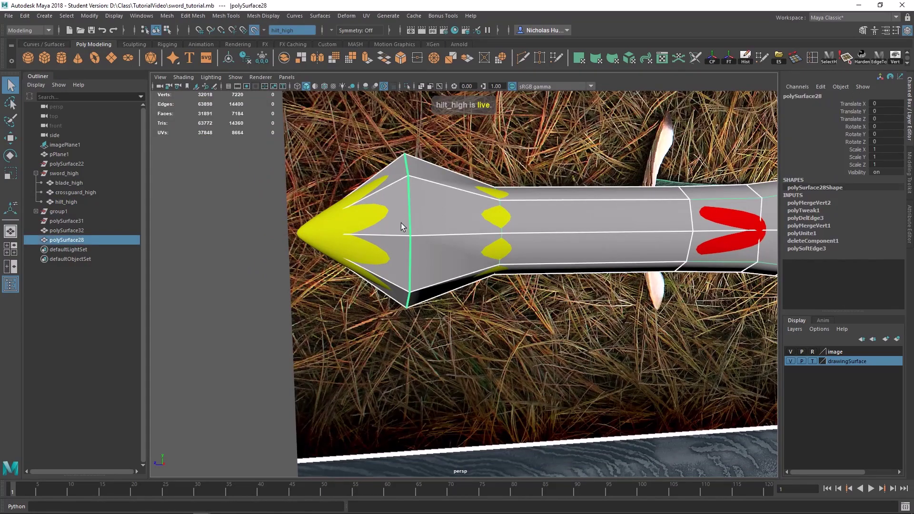
left_click_drag(401, 223, 470, 205, "alt")
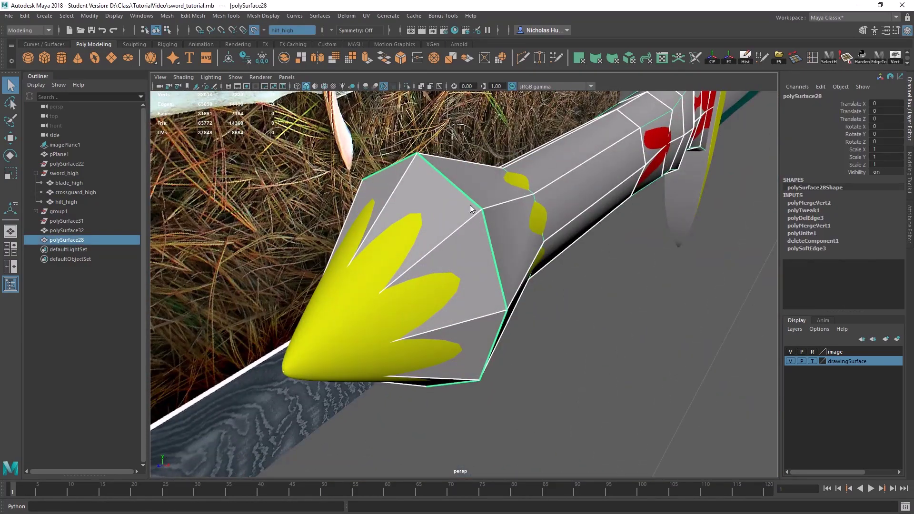
right_click_drag(470, 204, 436, 206)
left_click(483, 210)
left_click_drag(483, 209, 545, 230, "alt")
key("w")
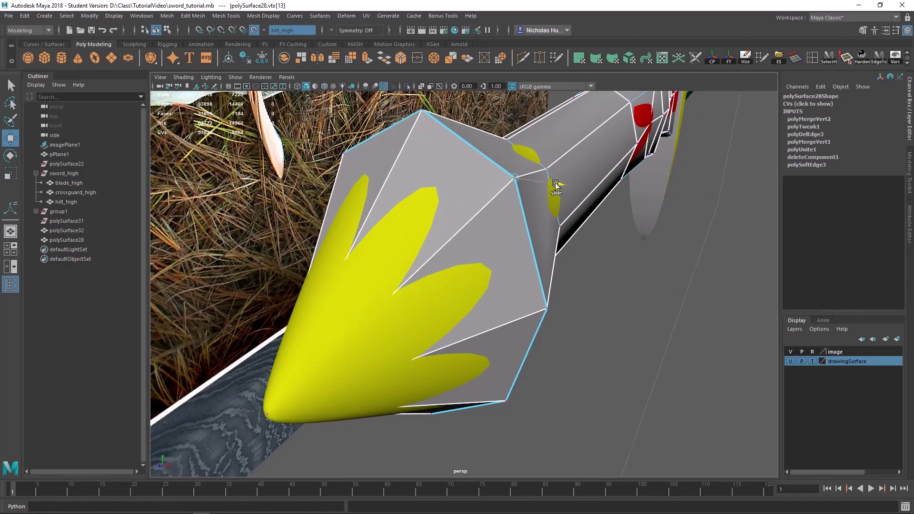
left_click_drag(556, 185, 668, 275, "alt")
Step: Move the remaining vertices of the pommel's widest ring onto the live hilt_high surface
left_click(537, 239)
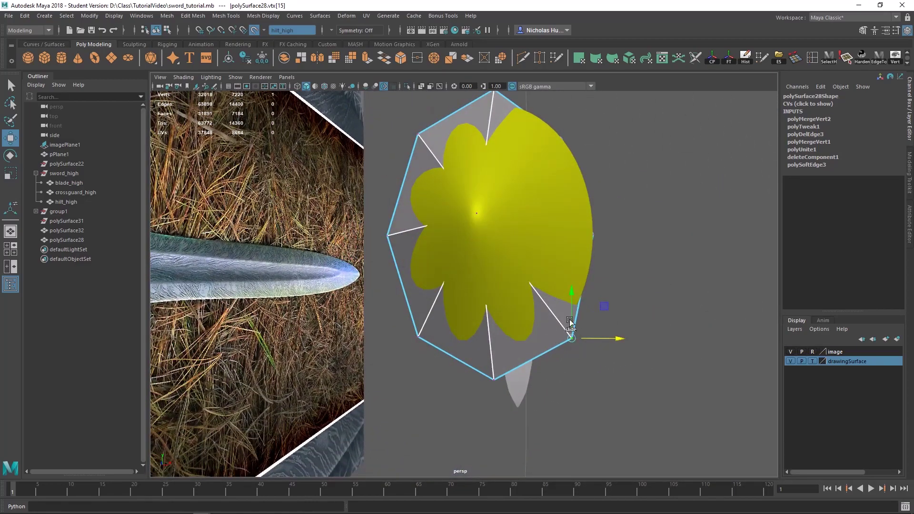
left_click_drag(570, 321, 537, 306, "alt")
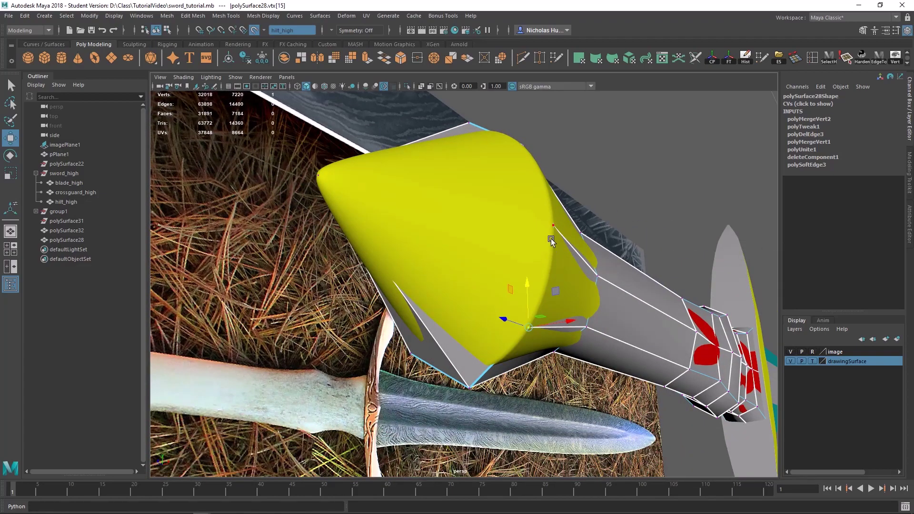
left_click_drag(551, 238, 515, 162, "alt")
left_click_drag(538, 276, 497, 285, "alt")
left_click(494, 298)
left_click(479, 199)
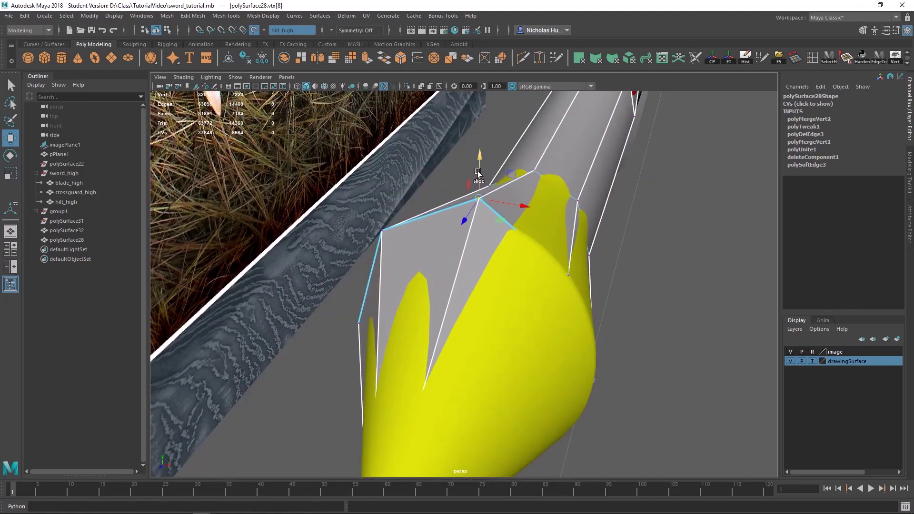
Step: Examine the fit of the low-poly pommel and grip against the high-poly hilt from several angles
left_click_drag(479, 199, 556, 265, "alt")
right_click_drag(556, 265, 426, 227, "alt")
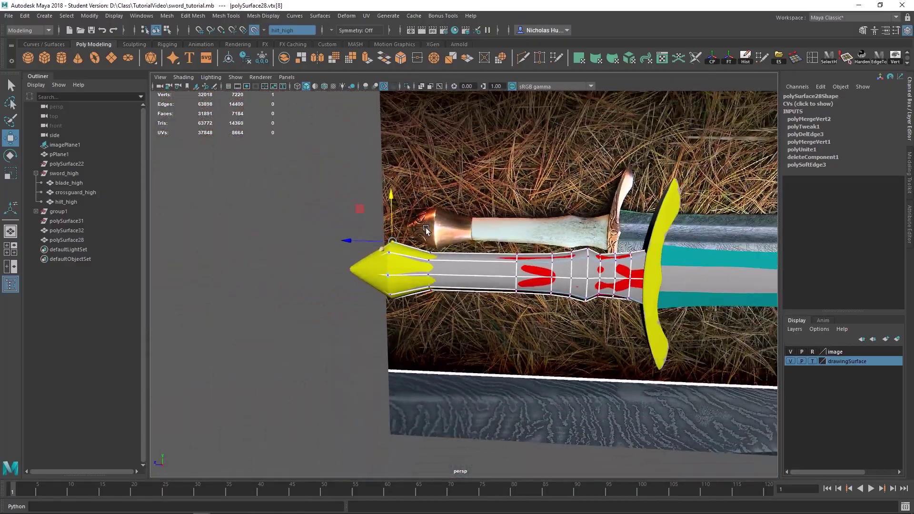
left_click_drag(426, 228, 476, 262, "alt")
right_click_drag(476, 262, 655, 287, "alt")
middle_click_drag(656, 287, 413, 279, "alt")
left_click_drag(412, 279, 471, 276, "alt")
left_click_drag(744, 291, 541, 322, "alt")
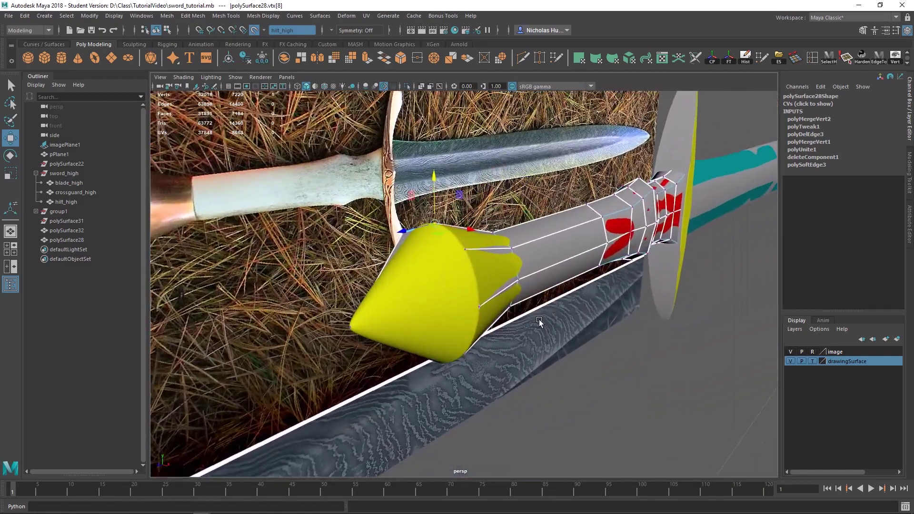
right_click_drag(490, 304, 602, 356, "alt")
left_click_drag(601, 355, 466, 302, "alt")
middle_click_drag(466, 301, 519, 315, "alt")
right_click_drag(611, 298, 561, 269, "alt")
Step: Hide the sword_high group, select the low-poly hilt and inspect the pommel's outline from its tip end
key("q")
left_click(63, 173)
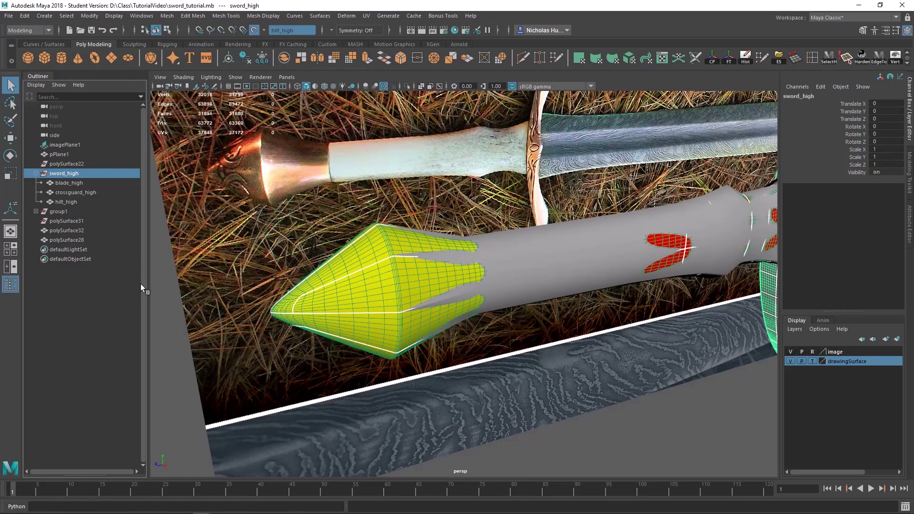
key("h")
left_click_drag(512, 305, 543, 314, "alt")
left_click(447, 289)
left_click_drag(447, 289, 513, 276, "alt")
right_click_drag(512, 280, 581, 321, "alt")
left_click_drag(582, 321, 558, 315, "alt")
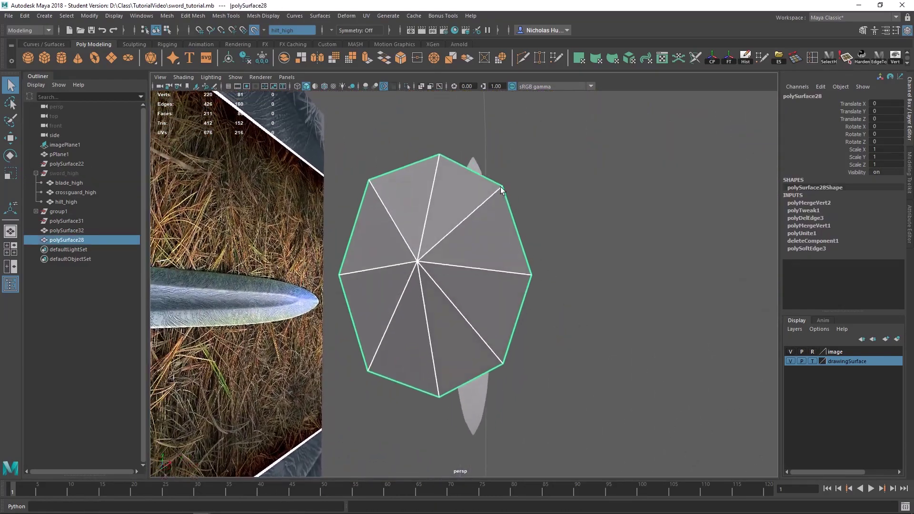
Step: Show the sword_high group briefly for comparison, hide it again and examine the low-poly pommel's ring from several sides
left_click(73, 173)
key("shift+h")
left_click_drag(334, 210, 453, 213, "alt")
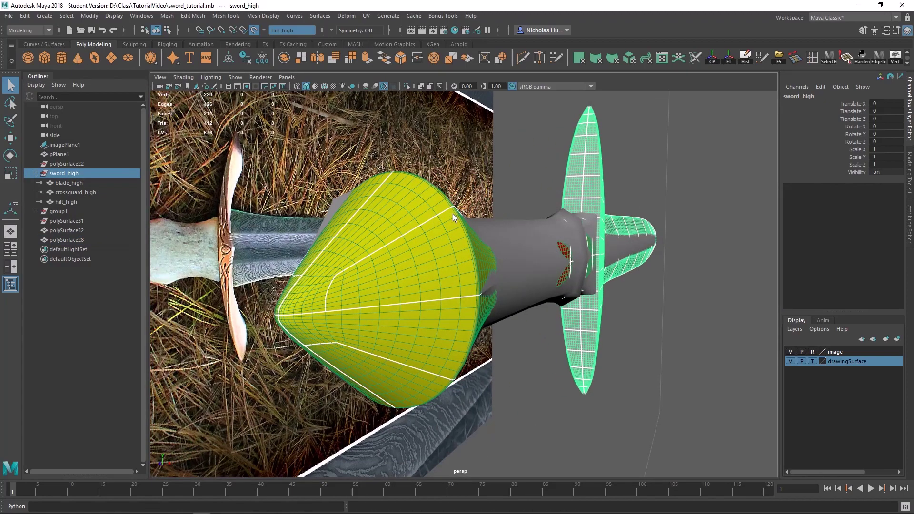
left_click(78, 164)
left_click(73, 172)
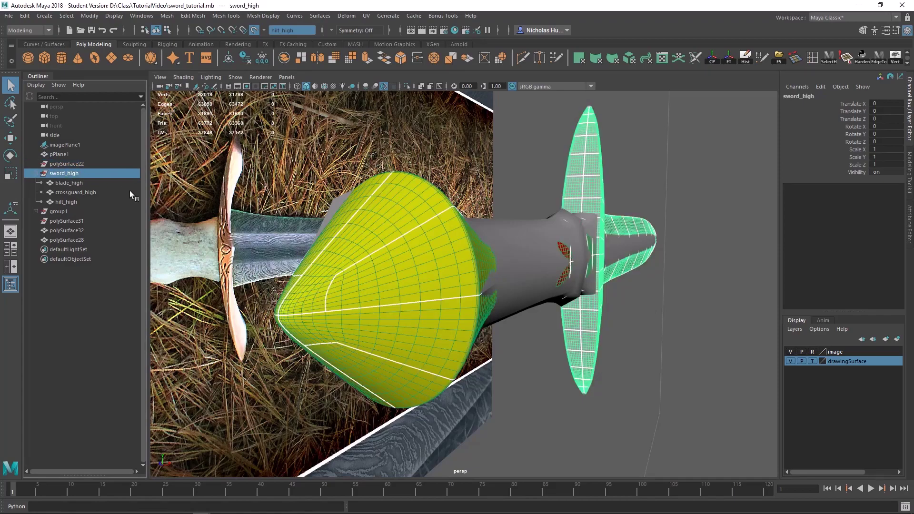
key("h")
left_click_drag(445, 262, 396, 227, "alt")
left_click(426, 286)
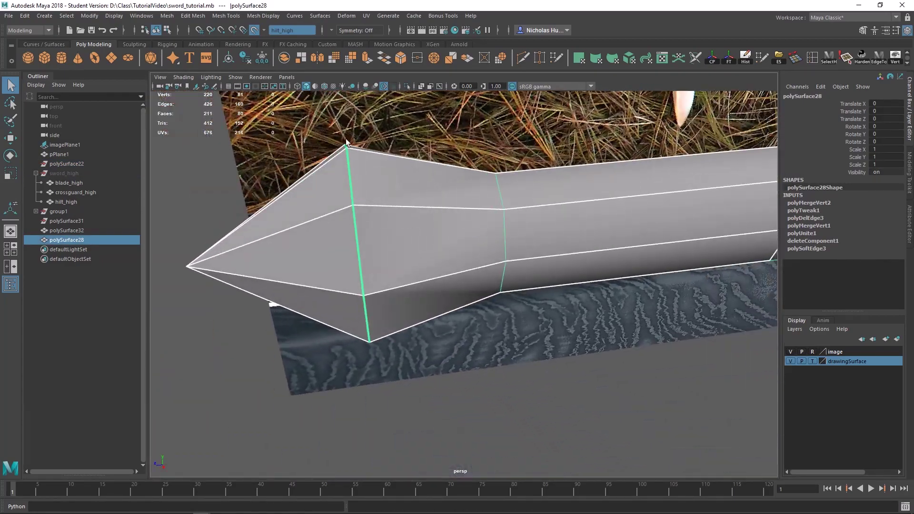
left_click_drag(382, 305, 533, 230, "alt")
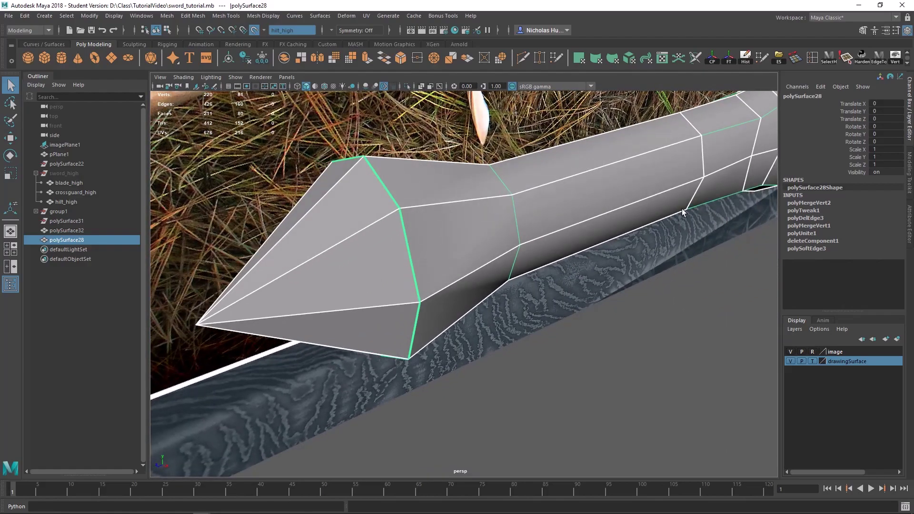
left_click_drag(684, 213, 473, 205, "alt")
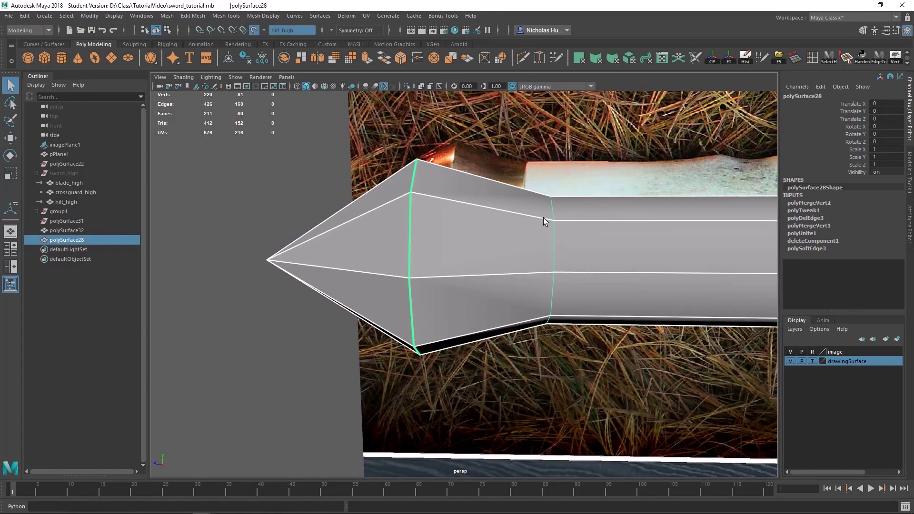
key("ctrl+shift+x")
left_click_drag(544, 218, 512, 279, "alt")
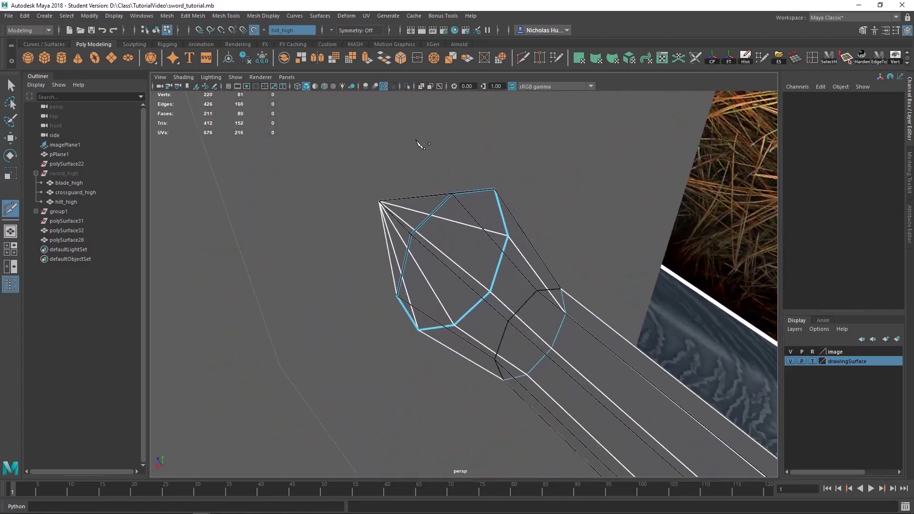
key("q")
key("5")
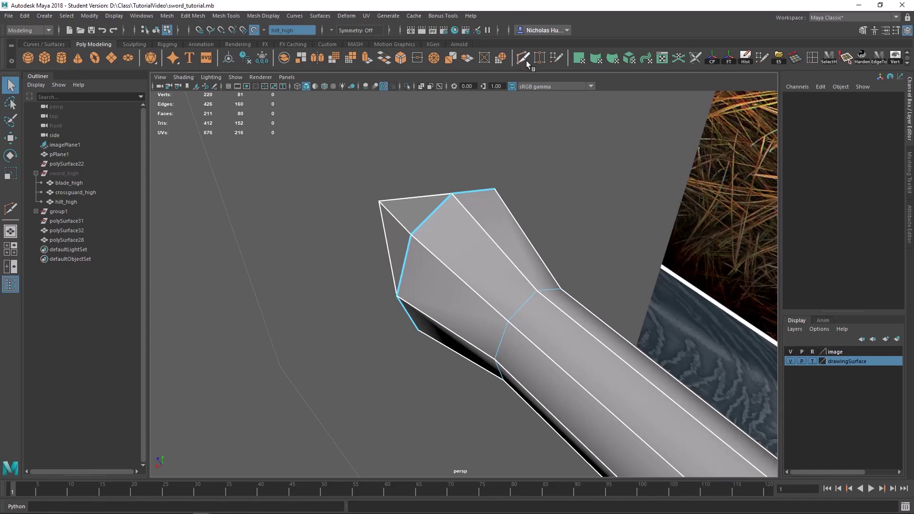
Step: Start Multi-Cut in wireframe display, try a cut from a grip ring vertex to a pommel ring edge and undo it
left_click(522, 57)
key("4")
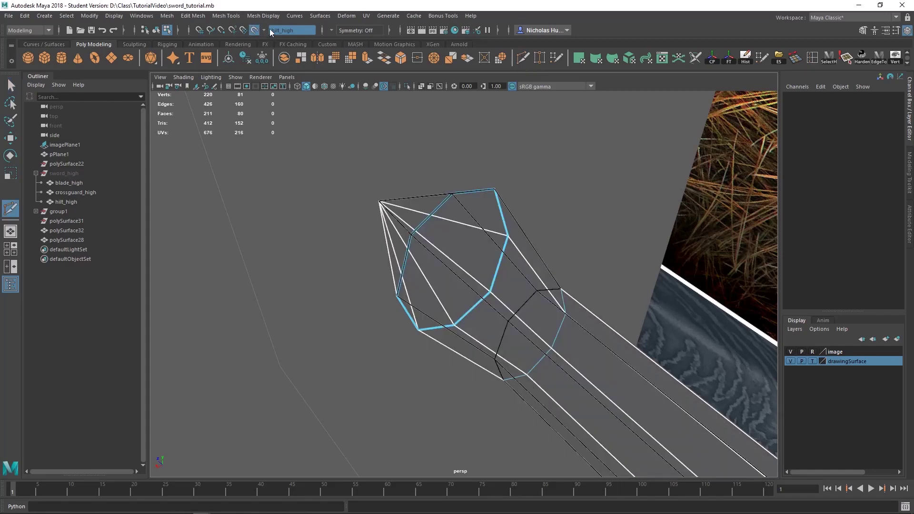
left_click_drag(417, 194, 529, 288, "alt")
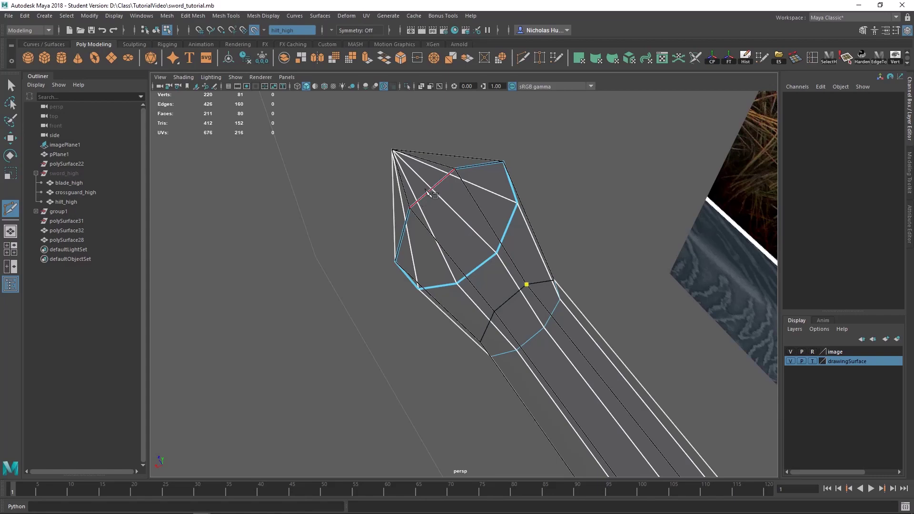
left_click_drag(429, 193, 430, 197, "alt")
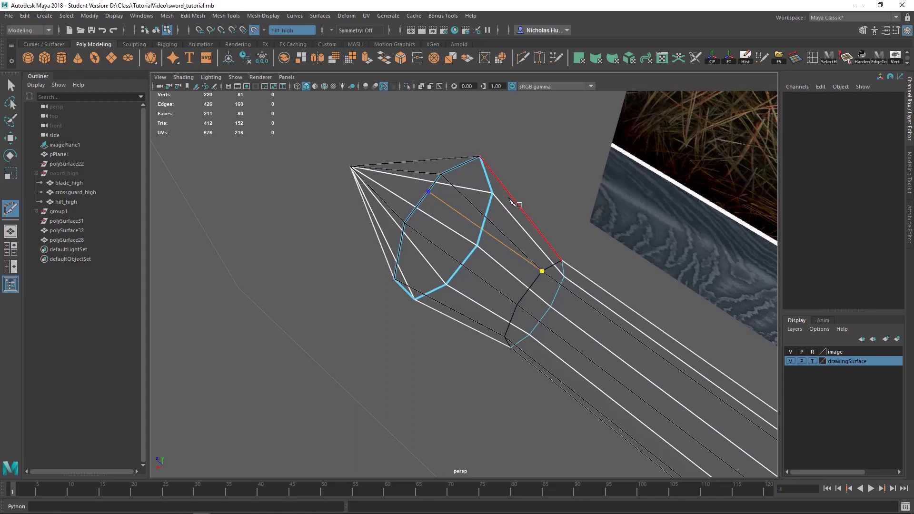
key("ctrl+z")
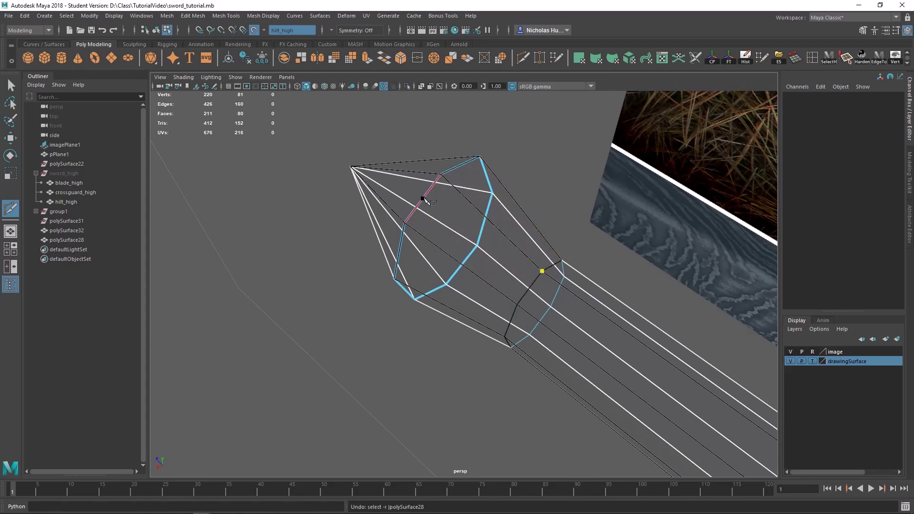
Step: Cut from the pommel's tip through the middle of one widest-ring edge and connect that midpoint to both adjacent grip ring vertices
left_click(422, 199)
left_click_drag(381, 221, 444, 212, "alt")
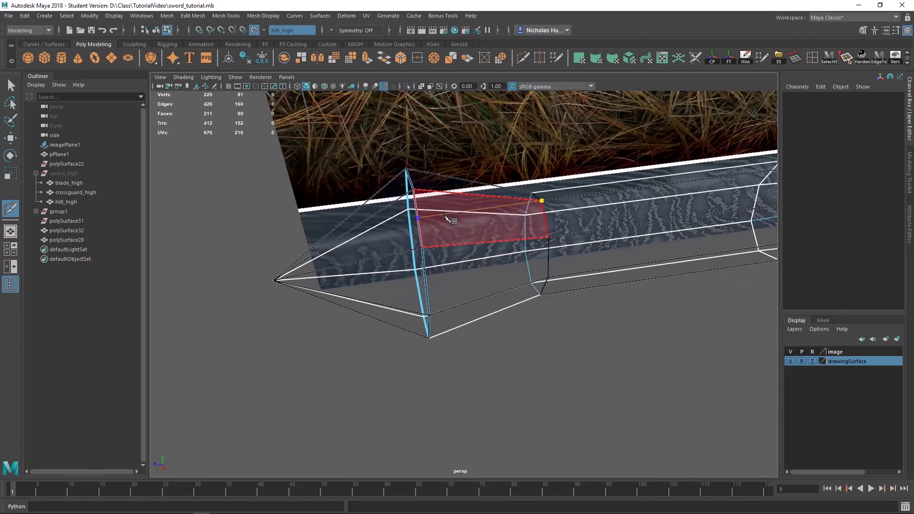
middle_click_drag(373, 248, 442, 234, "alt")
left_click_drag(445, 238, 503, 257, "alt")
key("Return")
left_click(489, 256)
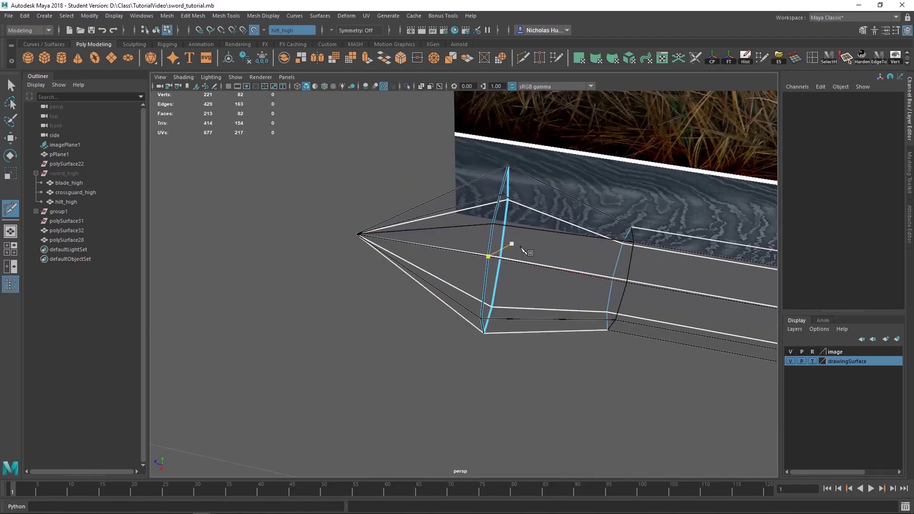
left_click_drag(636, 282, 599, 312, "alt")
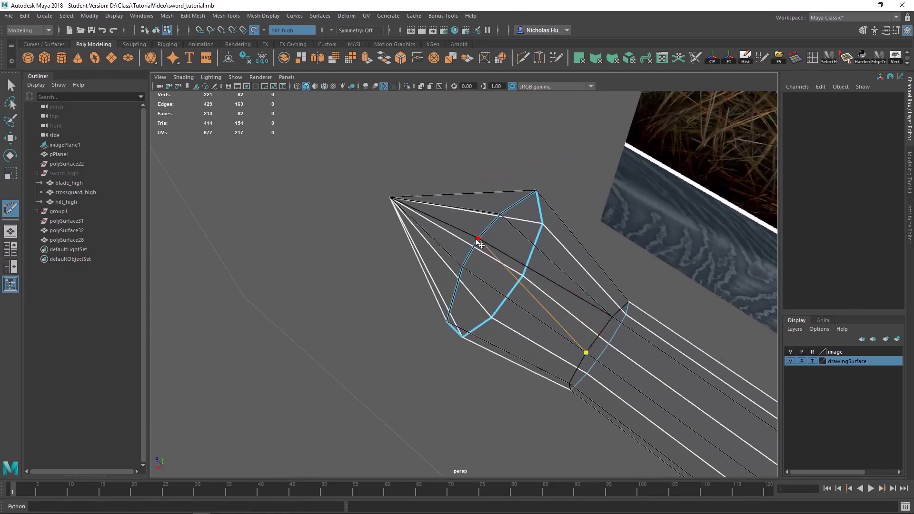
left_click_drag(505, 281, 571, 289, "alt")
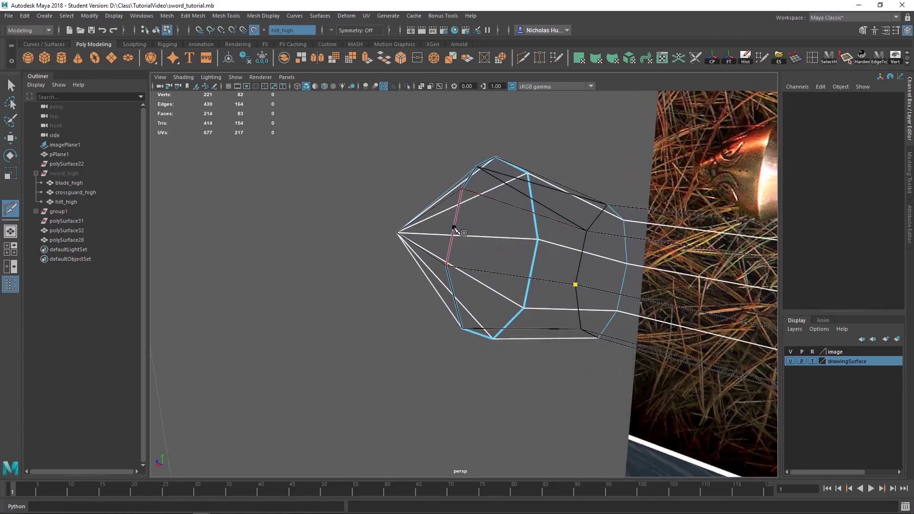
Step: Split the neighbouring widest-ring edge at its middle, cutting to the pommel's tip and to the two adjacent grip ring vertices
left_click(454, 227)
left_click(586, 233)
key("Return")
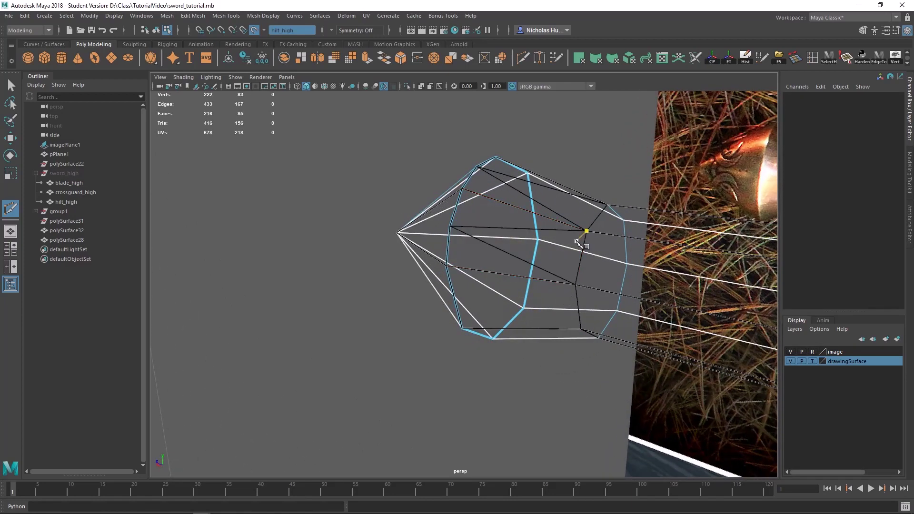
left_click_drag(497, 250, 459, 252, "alt")
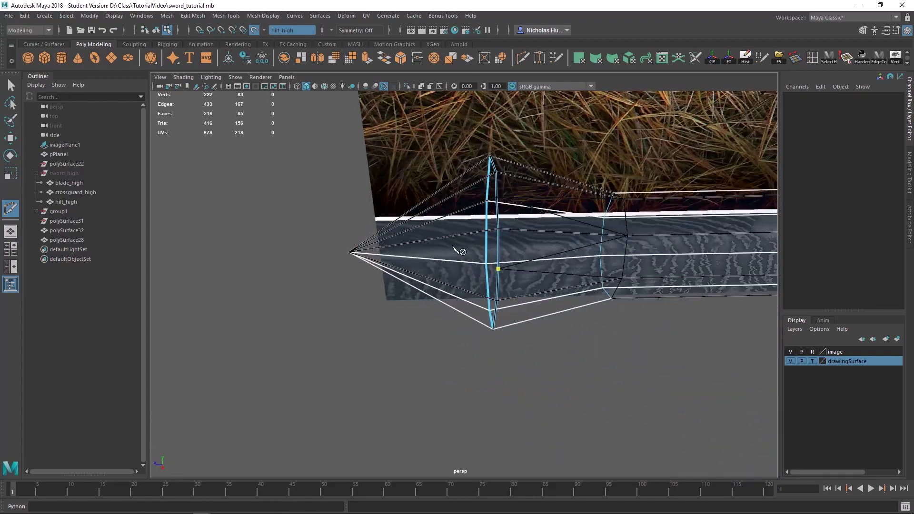
right_click(358, 259)
left_click(498, 269)
left_click_drag(473, 258, 531, 222, "alt")
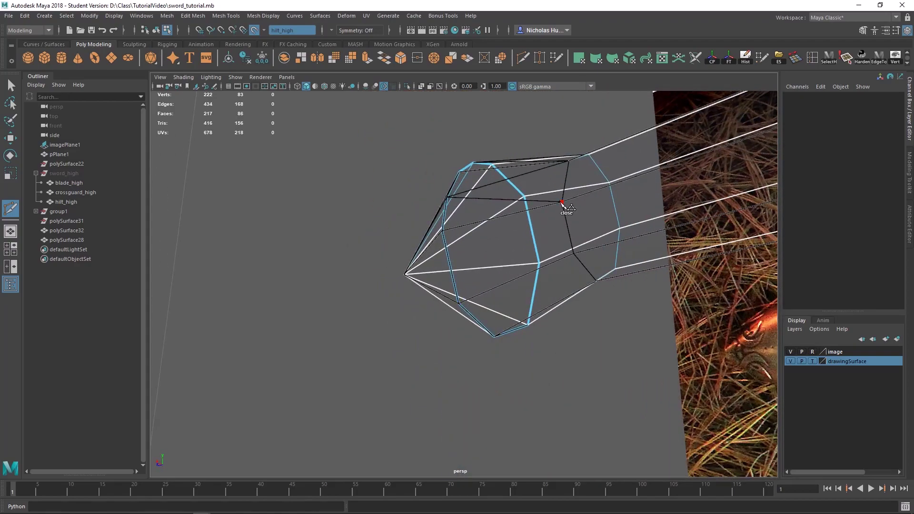
Step: Split another widest-ring edge of the pommel at its middle, cutting to the adjacent grip ring vertices and the pommel's tip
left_click(451, 268)
left_click(574, 255)
key("Return")
mouse_move(510, 269)
left_mouse_down("alt")
mouse_move(505, 281)
mouse_move(506, 258)
left_mouse_up("alt")
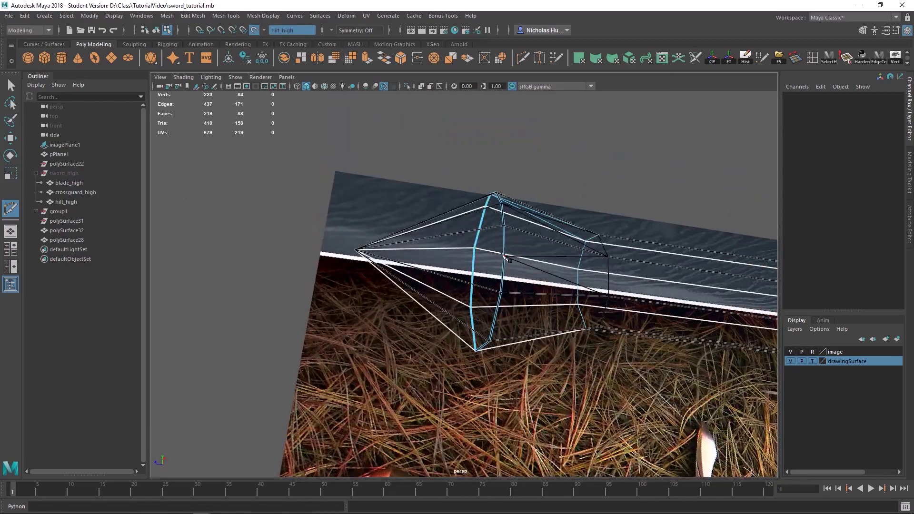
left_click(370, 257)
key("Return")
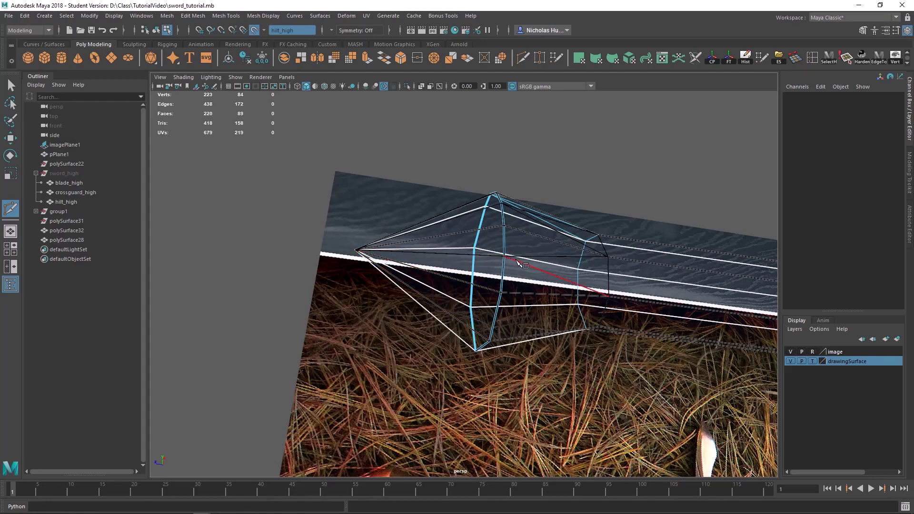
Step: Split the last unsplit widest-ring edge on this half, connecting its midpoint to both grip ring vertices and the tip, and leave Multi-Cut
left_click_drag(518, 260, 531, 199, "alt")
left_click(538, 192)
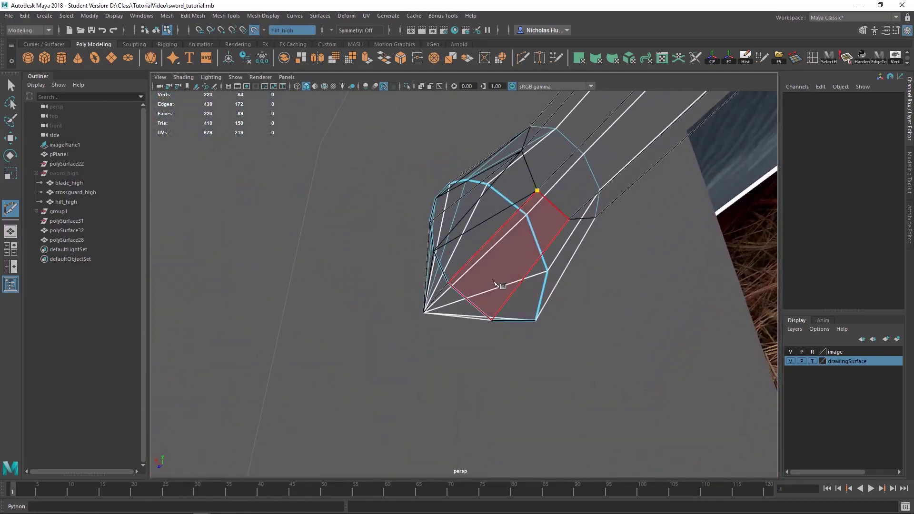
left_click(475, 309)
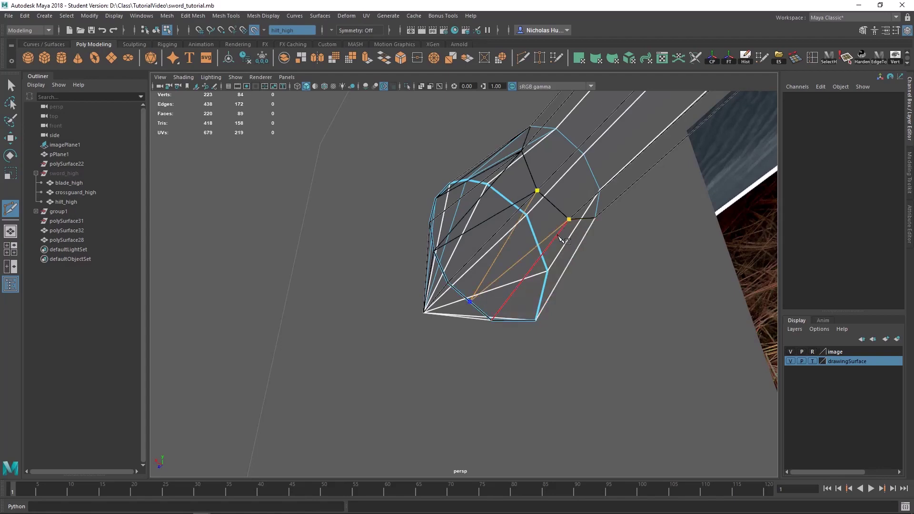
key("Return")
left_click_drag(563, 242, 370, 272, "alt")
left_click(491, 281)
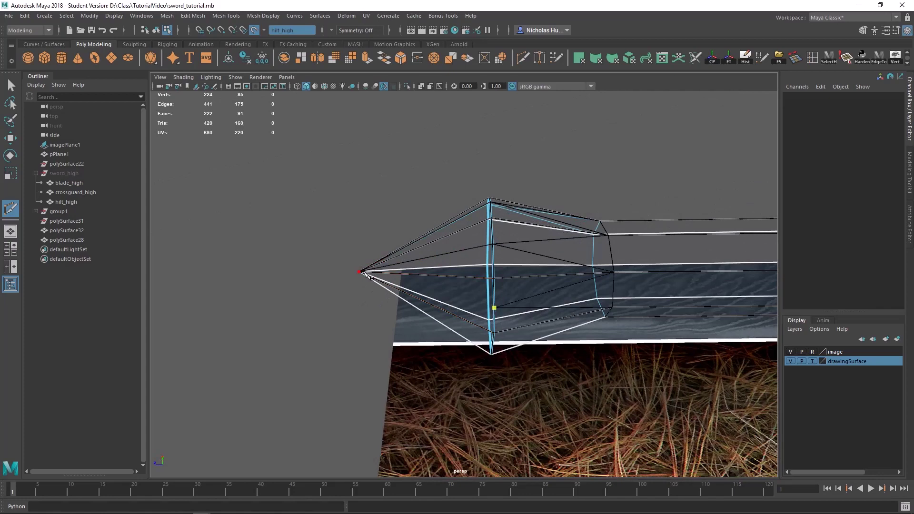
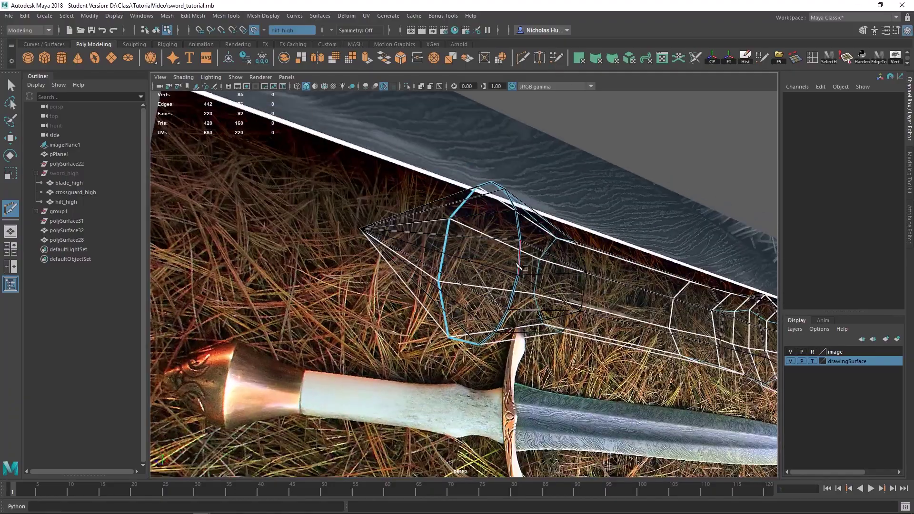
key("q")
Step: Inspect the pommel's cuts from several sides and frame the whole sword in the top view
left_click_drag(518, 259, 494, 305, "alt")
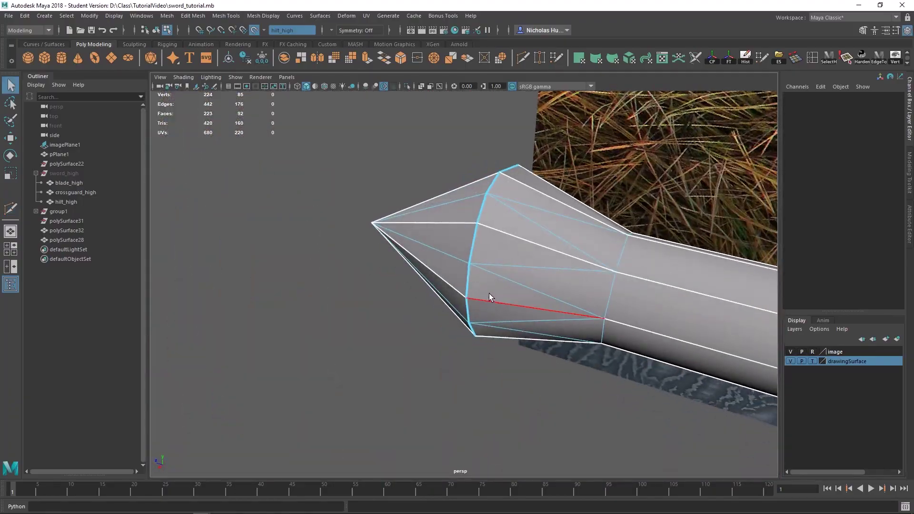
left_click_drag(481, 267, 445, 241, "alt")
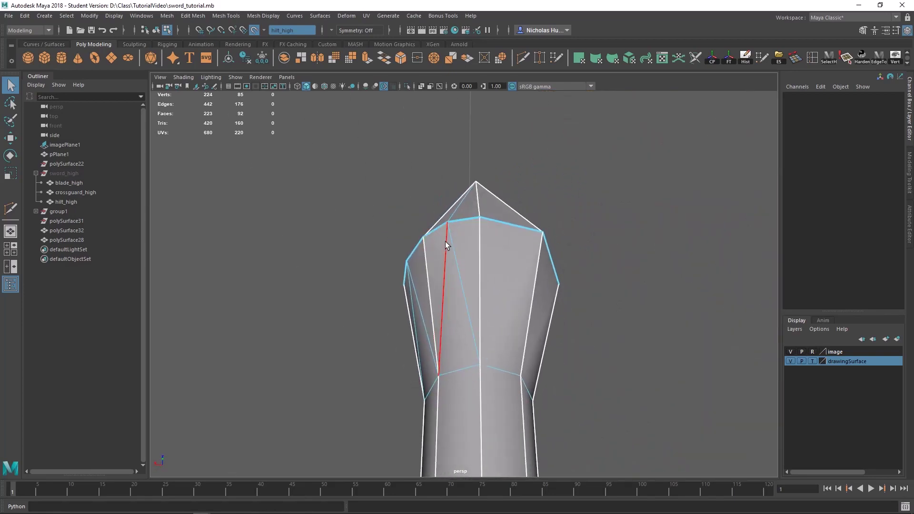
left_click_drag(514, 267, 458, 226, "alt")
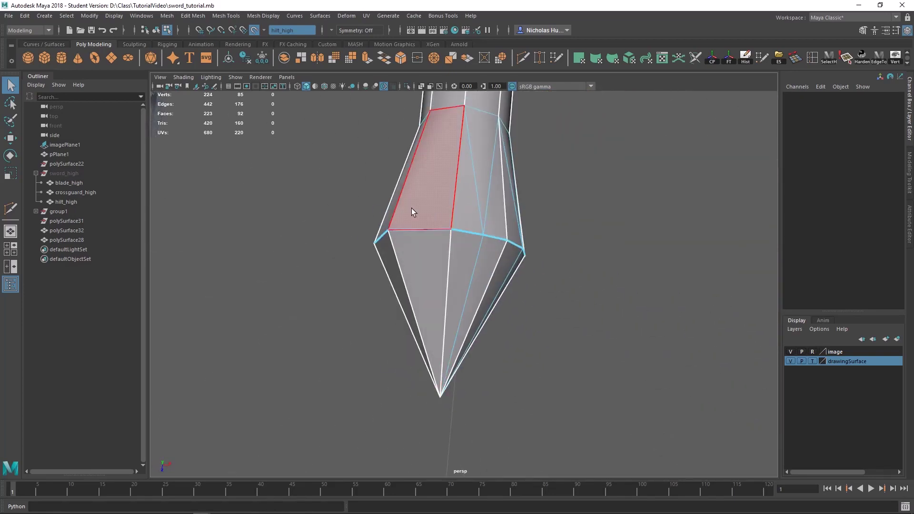
key("space")
key("space")
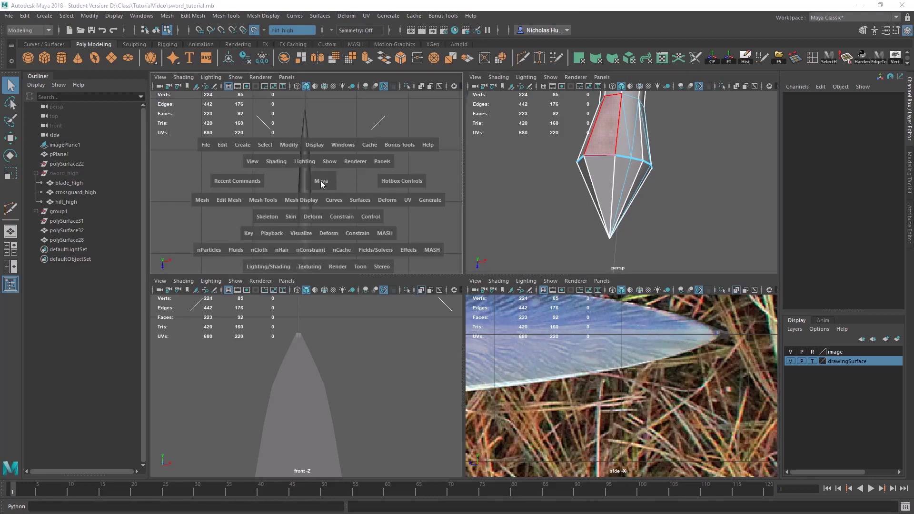
key("a")
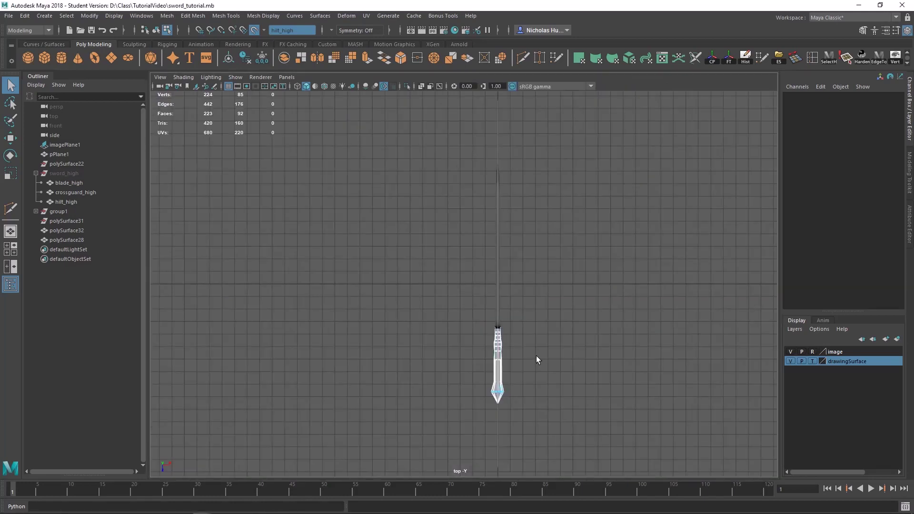
Step: Select all faces of the hilt's uncut lengthwise half in the top view and delete them
left_click_drag(566, 272, 419, 403)
scroll(420, 406, "up", 5)
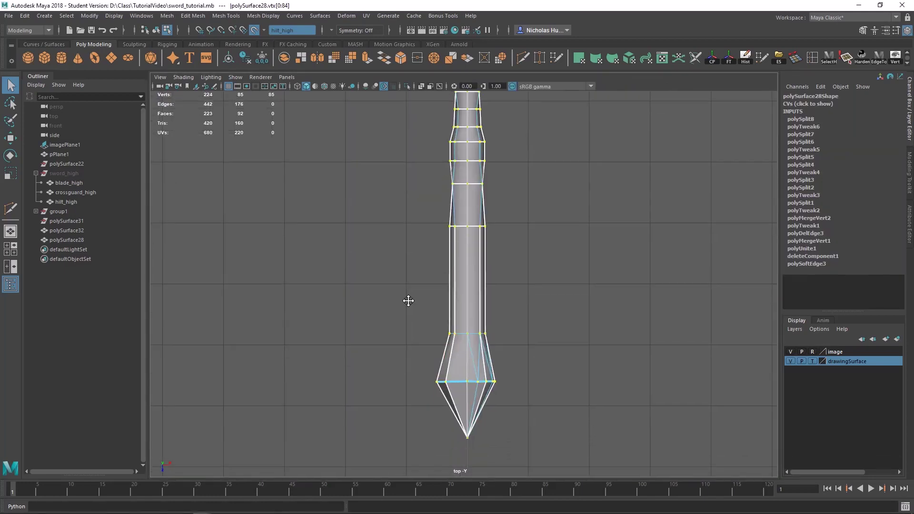
scroll(408, 302, "up", 2)
right_click(466, 234)
left_click(469, 258)
scroll(492, 265, "down", 4)
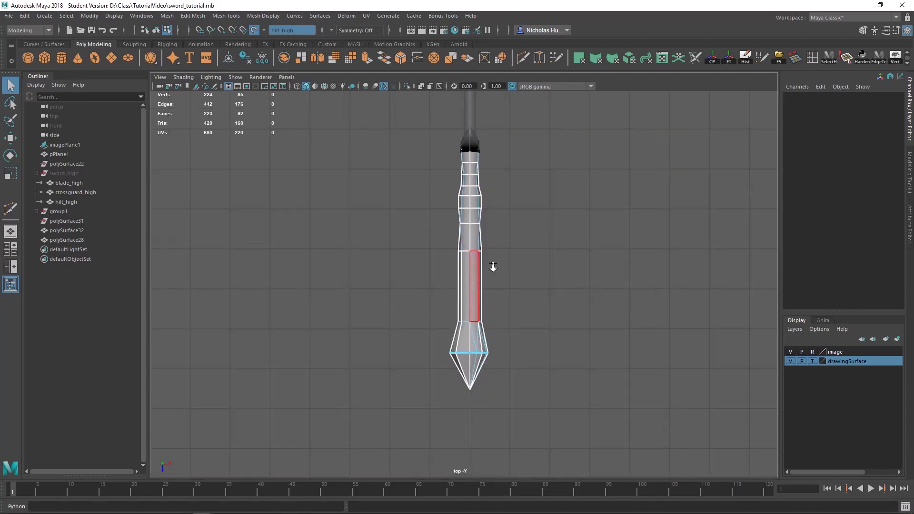
left_click_drag(401, 111, 475, 466)
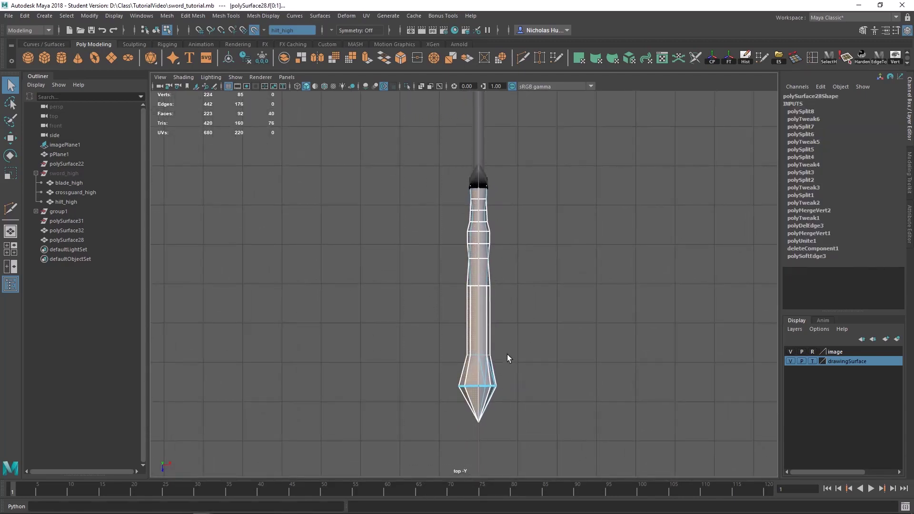
key("space")
key("f")
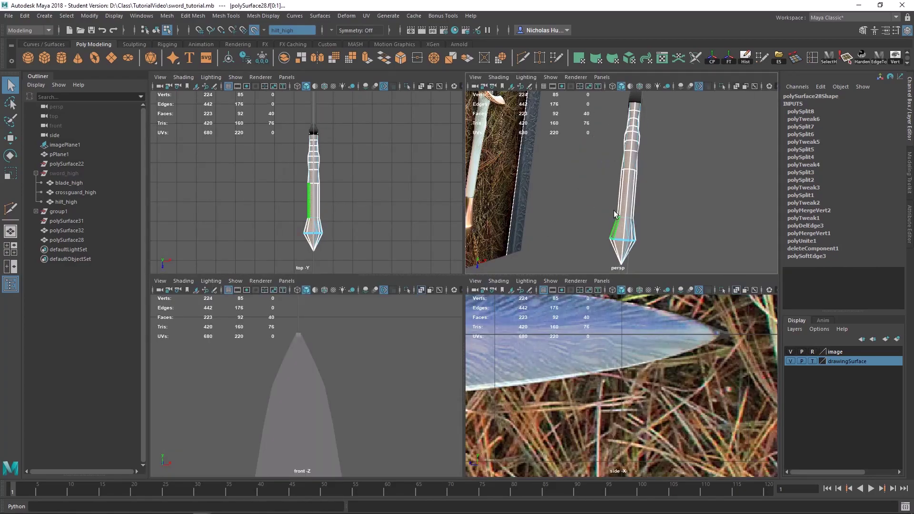
key("space")
left_click_drag(569, 235, 593, 180, "alt")
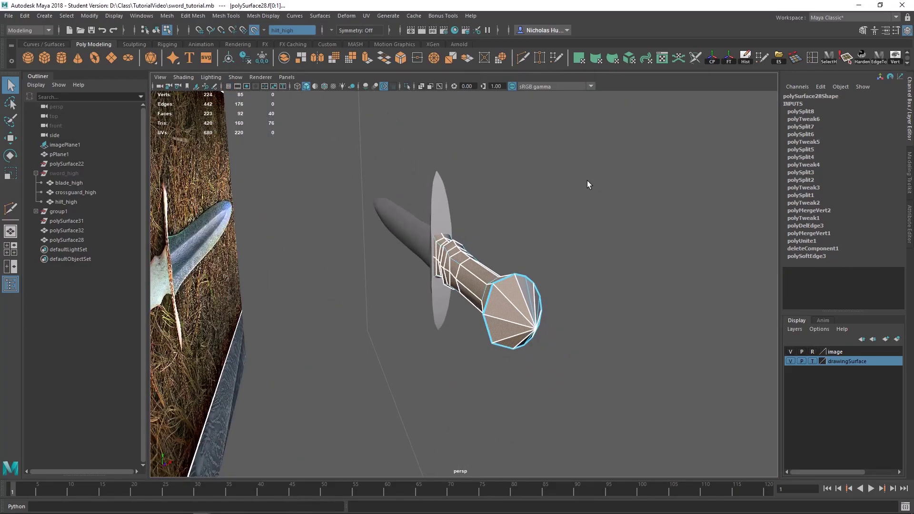
left_click(587, 181)
left_click_drag(556, 226, 420, 298, "alt")
right_click_drag(420, 298, 510, 305, "alt")
Step: Return the half hilt to object mode and snap its pivot to the grip ring vertex on the open center edge
right_click_drag(491, 243, 529, 231)
key("w")
left_click_drag(519, 286, 576, 374, "alt")
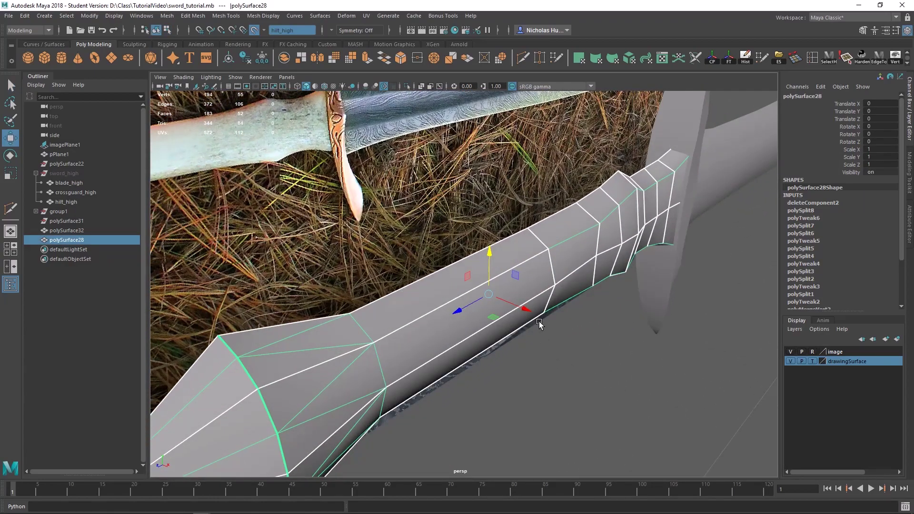
key("d")
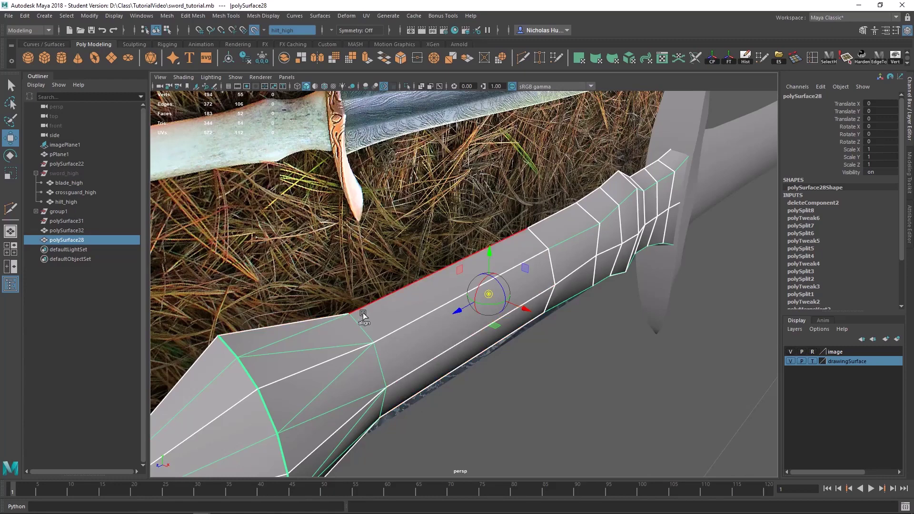
left_click(349, 315)
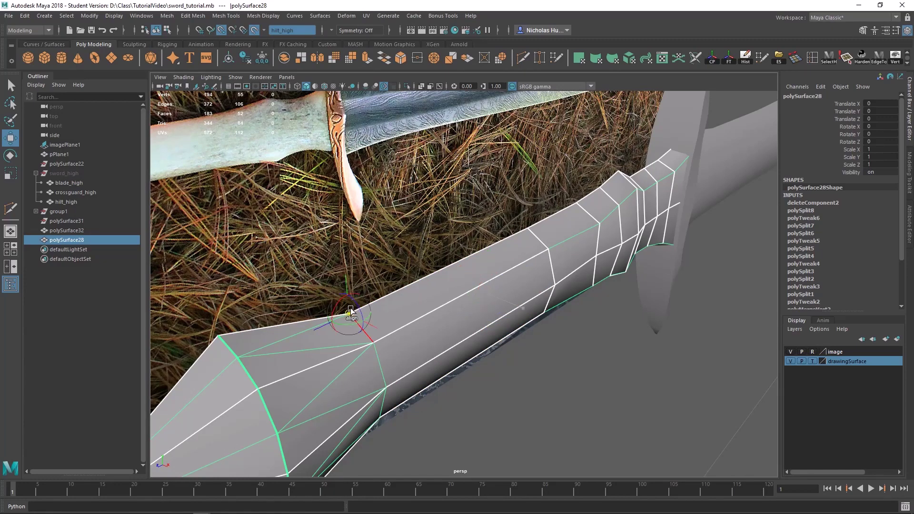
left_click(435, 268)
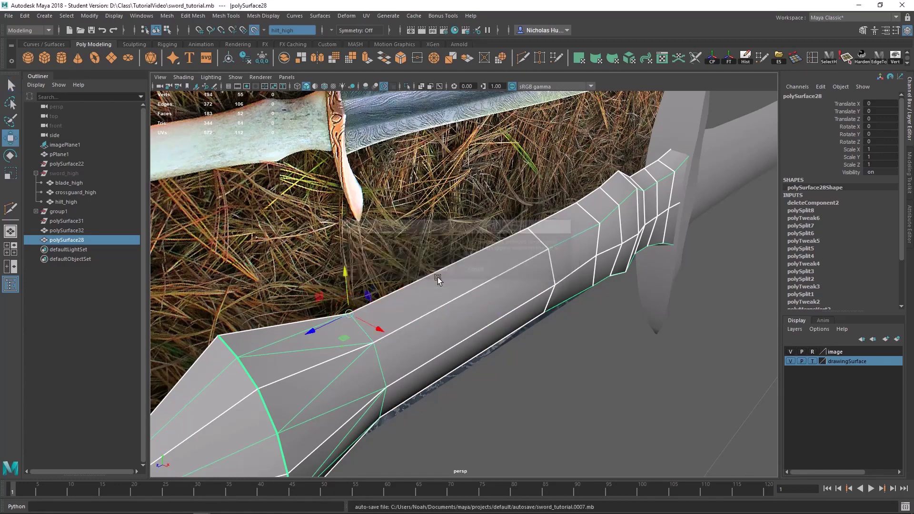
mouse_move(435, 317)
left_mouse_down("alt")
mouse_move(461, 322)
mouse_move(462, 295)
mouse_move(467, 321)
mouse_move(510, 327)
mouse_move(447, 324)
left_mouse_up("alt")
left_click(437, 270)
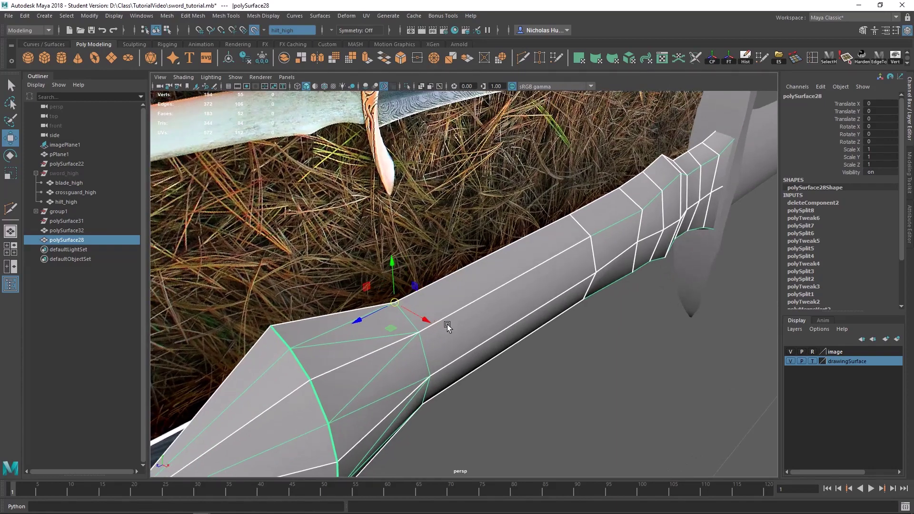
Step: Duplicate the half hilt and mirror the copy by setting its Scale X to -1
key("r")
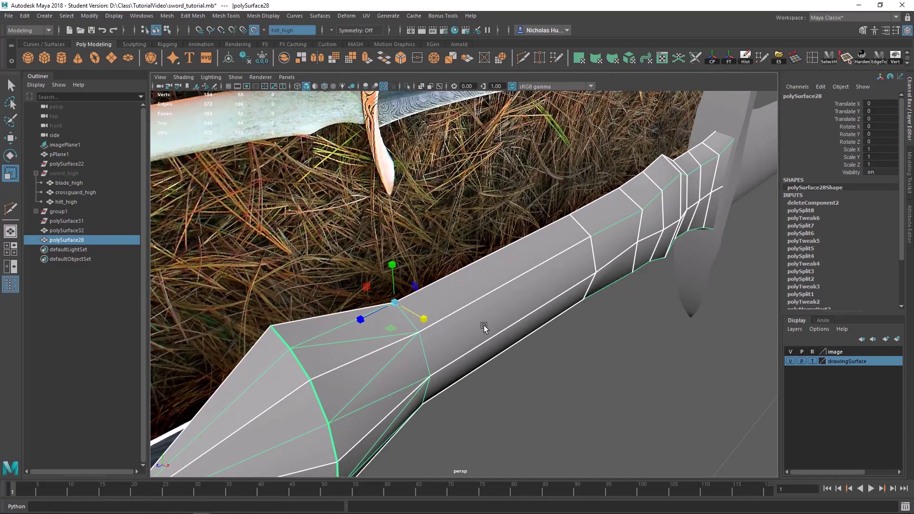
key("ctrl+d")
left_click_drag(484, 326, 404, 308, "alt")
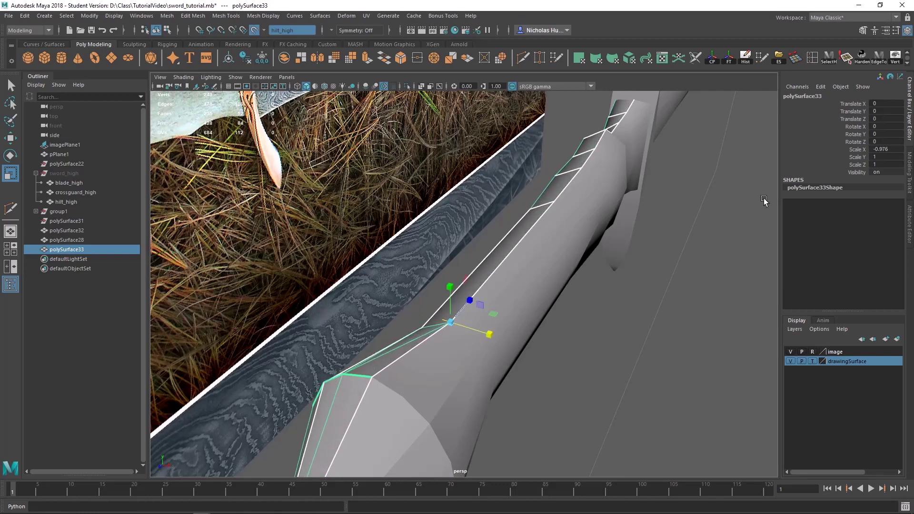
type("1")
key("Return")
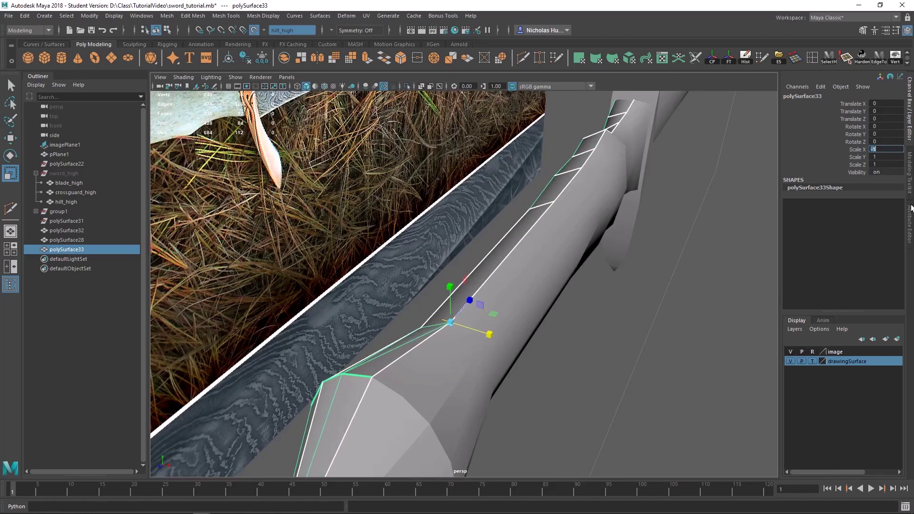
Step: Combine the two hilt halves into one mesh and merge the vertices with a 0.001 distance threshold
left_click(513, 285, "shift")
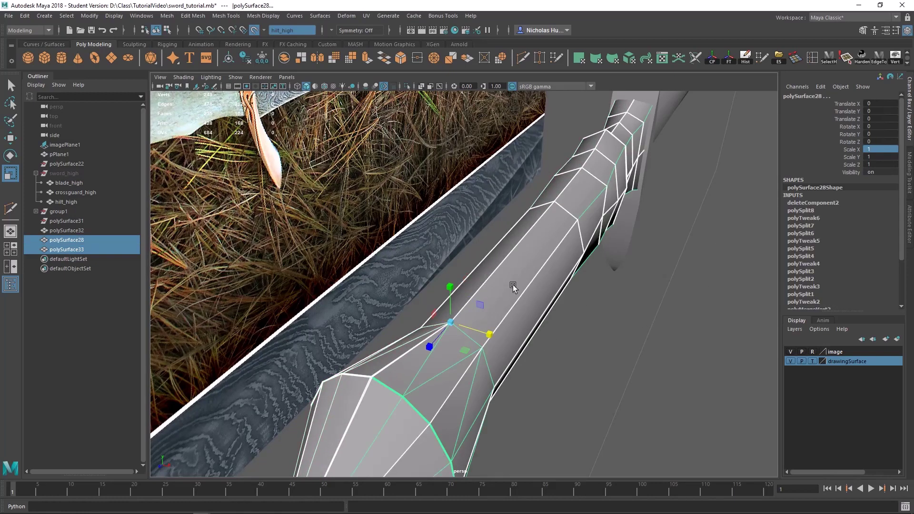
right_click(530, 249, "shift")
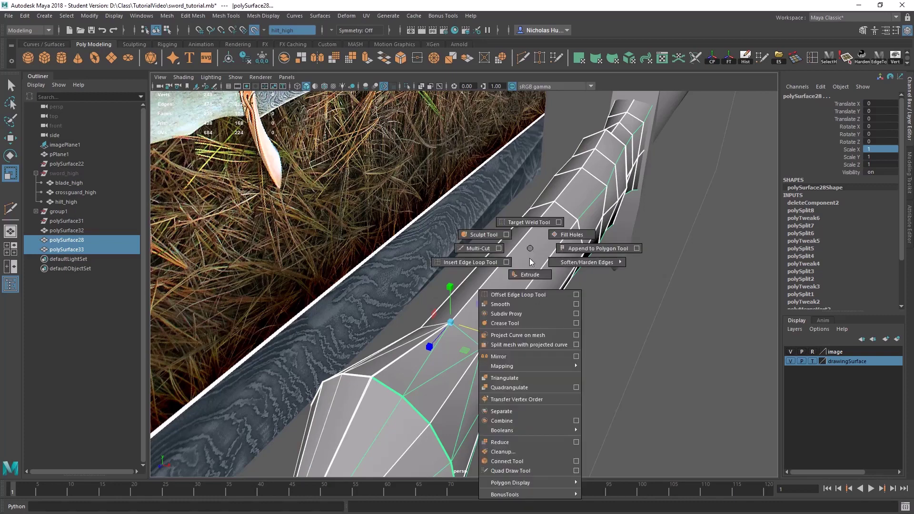
left_click(527, 421)
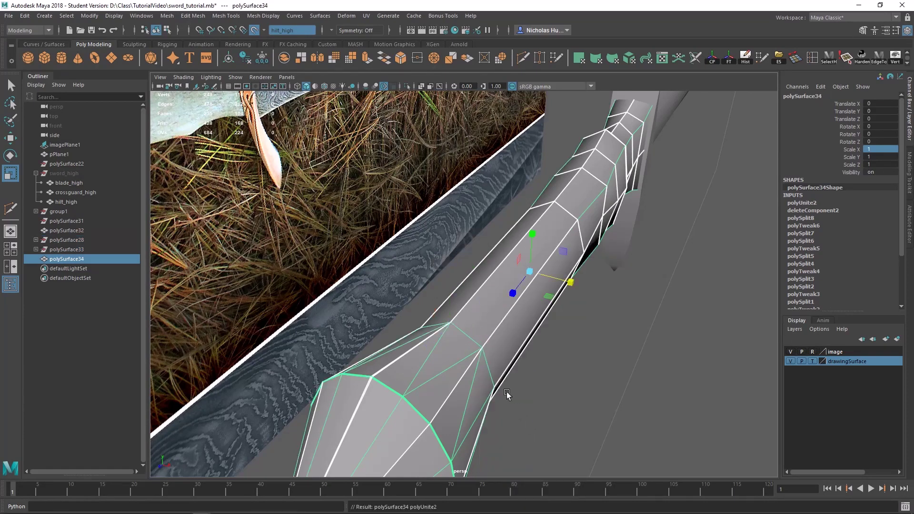
left_click(168, 18)
left_click(214, 116)
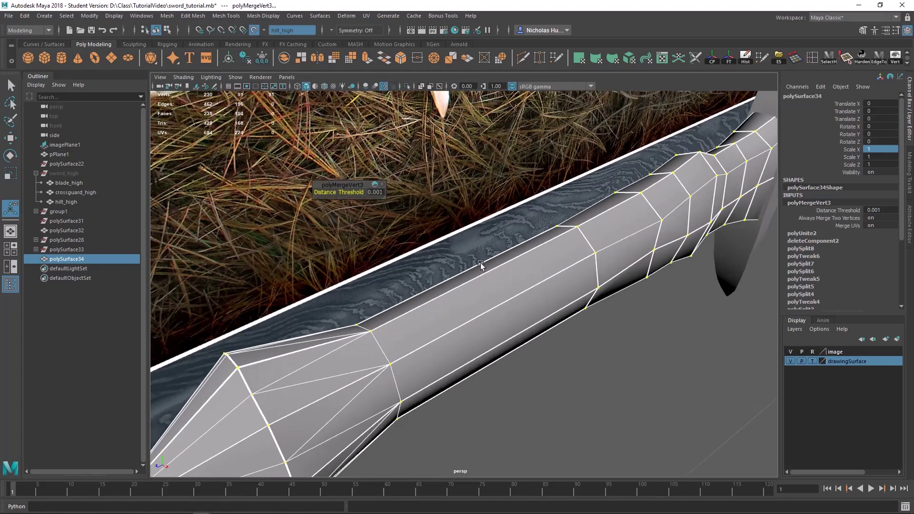
Step: Delete the combined hilt's construction history and return to object mode
key("q")
scroll(680, 171, "down", 3)
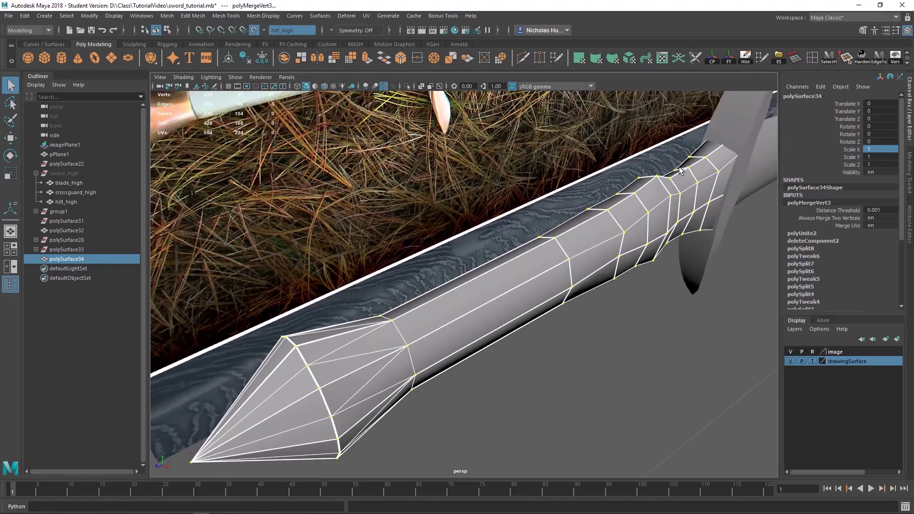
left_click(746, 58)
left_click_drag(617, 284, 527, 292, "alt")
right_click_drag(528, 242, 569, 230)
Step: Toggle the smooth mesh preview on the hilt and examine the pommel's ring and center seam up close
key("3")
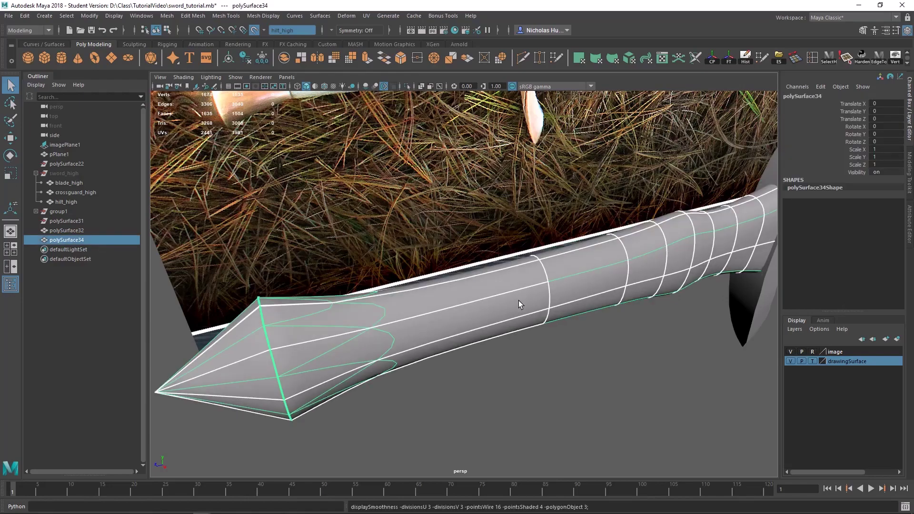
left_click_drag(568, 391, 504, 388, "alt")
left_click(583, 397)
middle_click_drag(435, 353, 508, 298, "alt")
right_click_drag(508, 298, 519, 350, "alt")
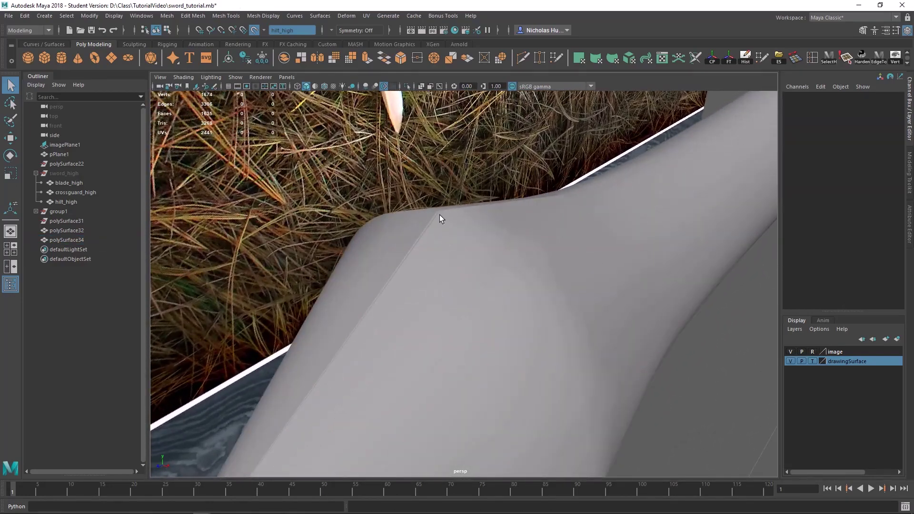
left_click(439, 215)
key("1")
key("3")
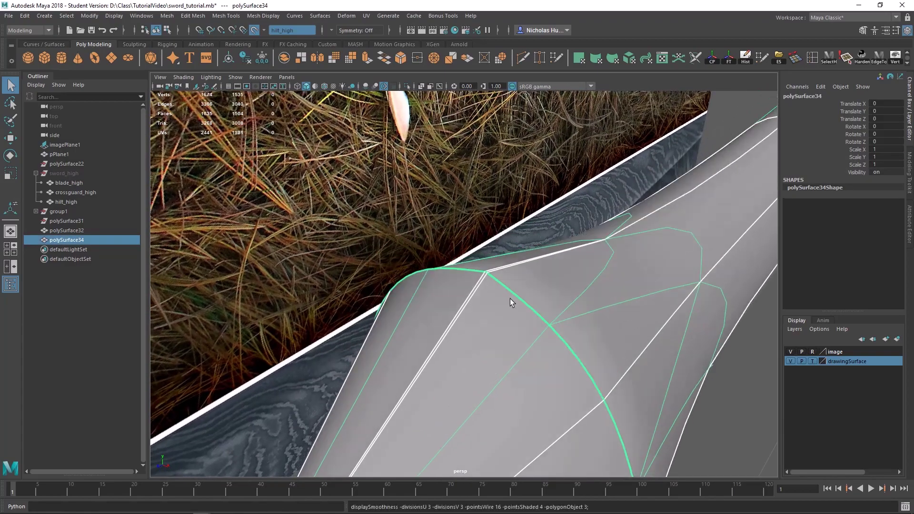
left_click(731, 408)
right_click_drag(730, 408, 700, 404, "alt")
left_click_drag(700, 403, 699, 410, "alt")
left_click(612, 336)
key("1")
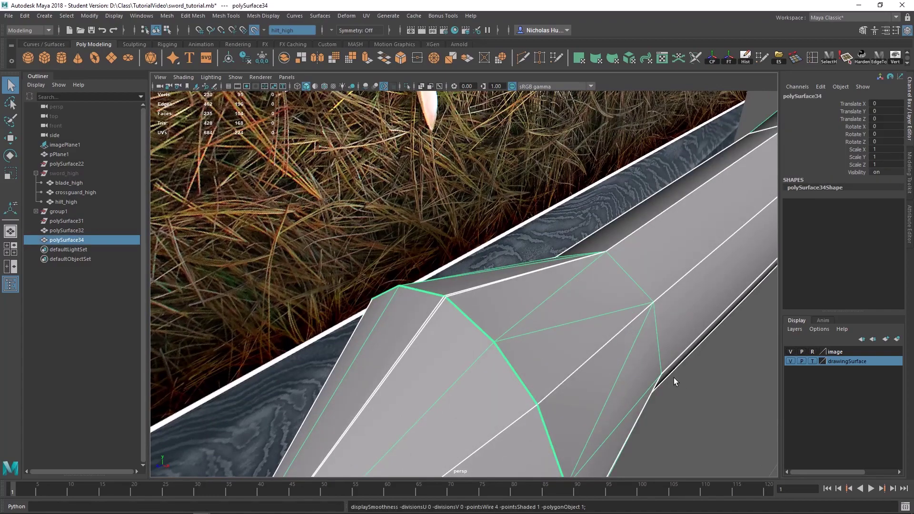
Step: Preview the hilt smoothed once more, check the ridge along the pommel's center seam and restore the unsmoothed display
left_click_drag(674, 378, 621, 369, "alt")
left_click(651, 398)
left_click(527, 306)
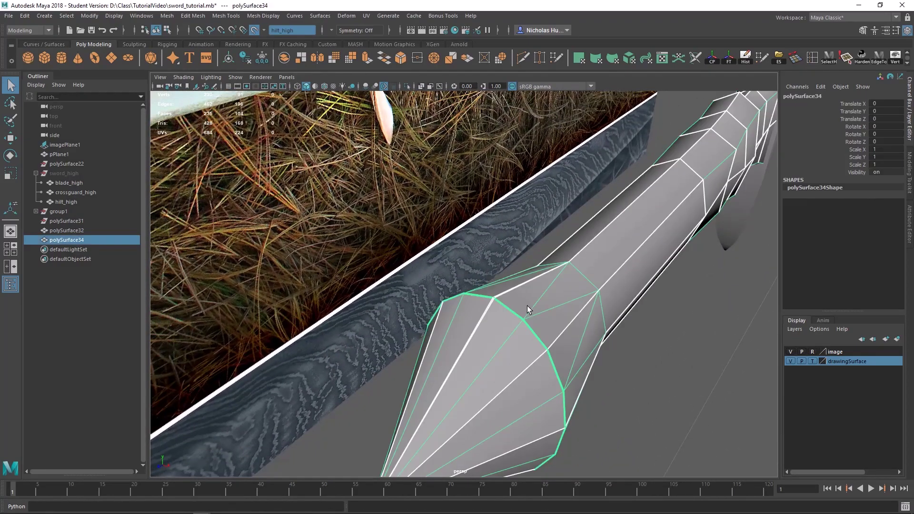
key("3")
left_click(651, 395)
left_click_drag(487, 281, 452, 258, "alt")
right_click_drag(452, 259, 489, 302, "alt")
left_click(490, 302)
key("1")
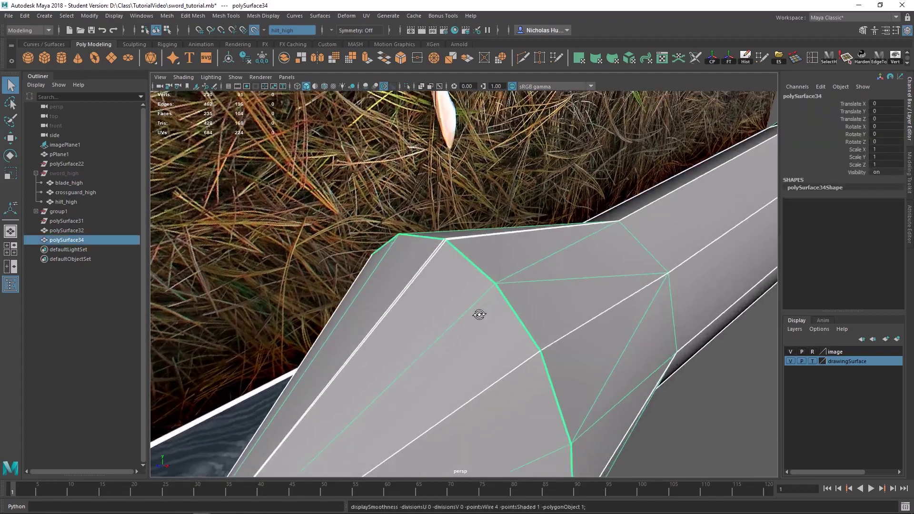
Step: Merge the adjacent vertices at the upper end of the pommel ring along the hilt's center seam
left_click_drag(478, 312, 541, 243, "alt")
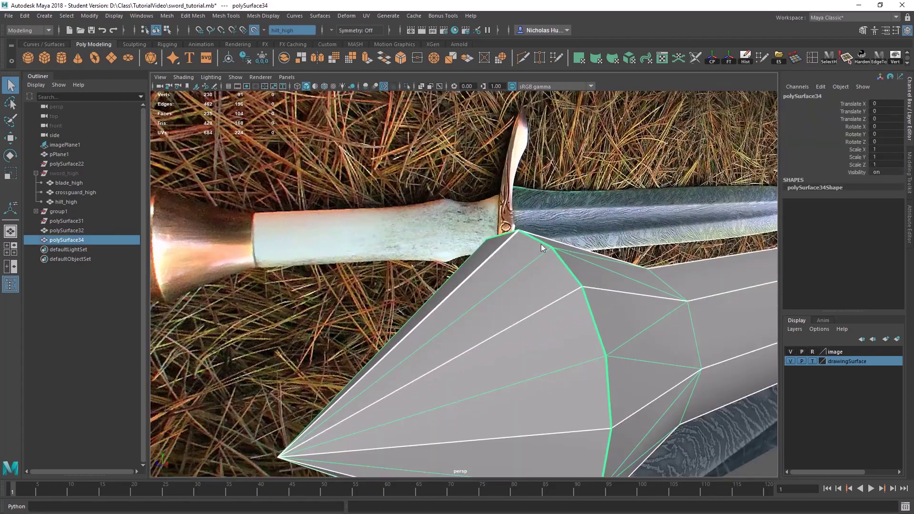
right_click_drag(541, 244, 546, 189)
left_click_drag(513, 234, 511, 236)
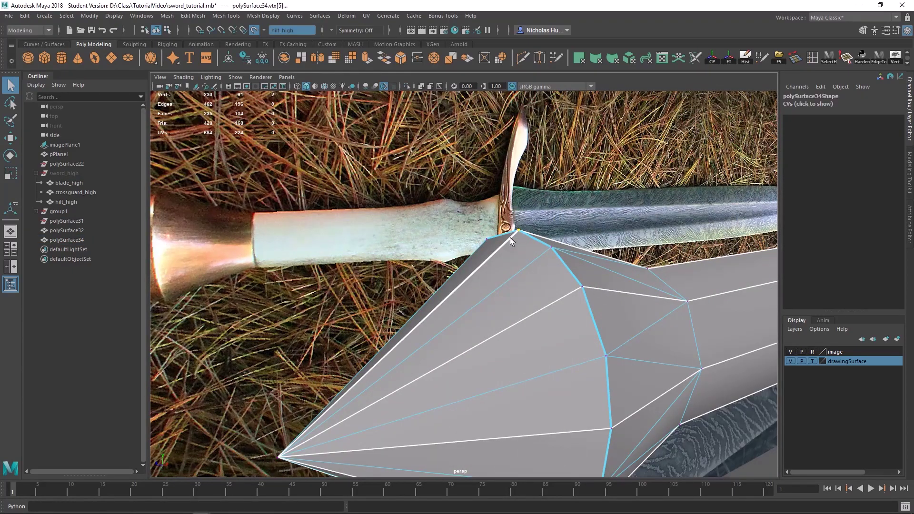
right_click(408, 230, "shift")
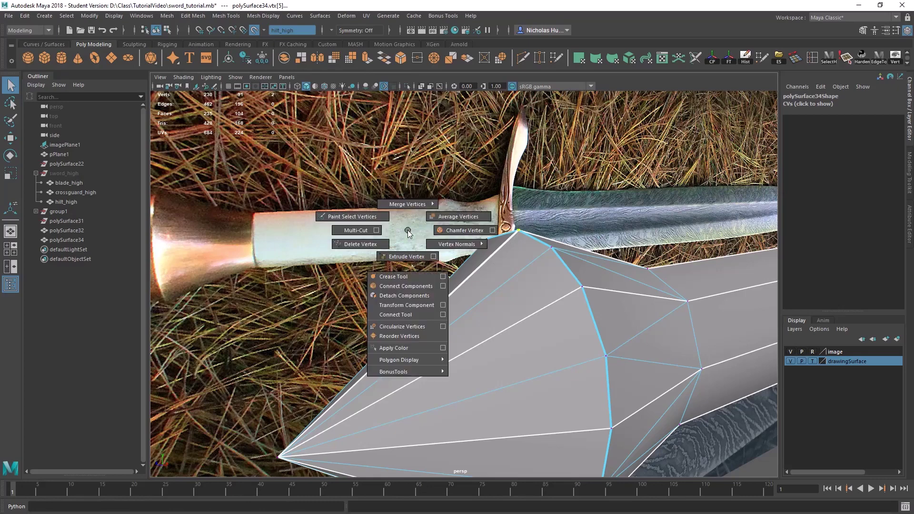
right_click_drag(407, 230, 398, 178, "shift")
Step: Merge the matching pair of seam vertices on the opposite side of the pommel ring
left_click_drag(657, 405, 532, 170, "alt")
mouse_move(532, 170)
right_mouse_down()
mouse_move(521, 175)
mouse_move(529, 172)
right_mouse_up()
left_click_drag(499, 219, 609, 298, "alt")
right_click_drag(584, 314, 587, 250, "shift")
Step: Return to object mode, check the pommel seam in a smoothed preview and restore the unsmoothed display
scroll(587, 228, "up", 2)
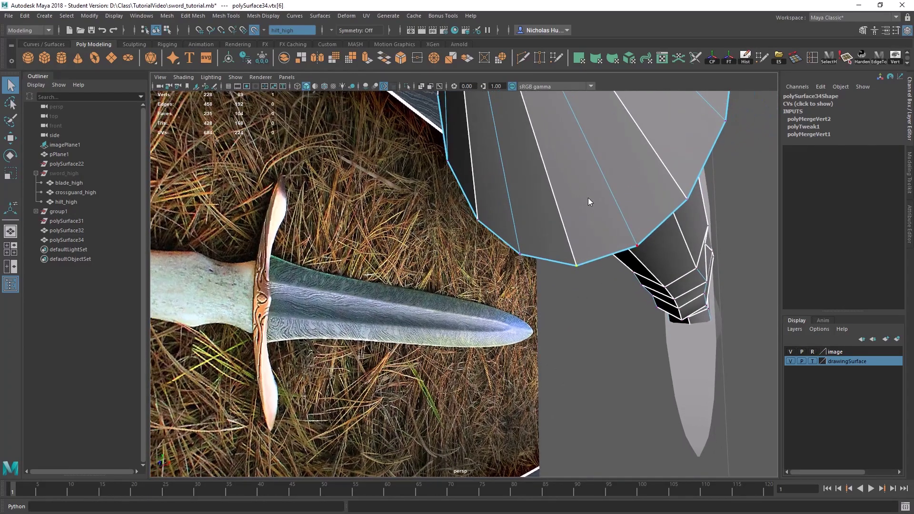
key("F8")
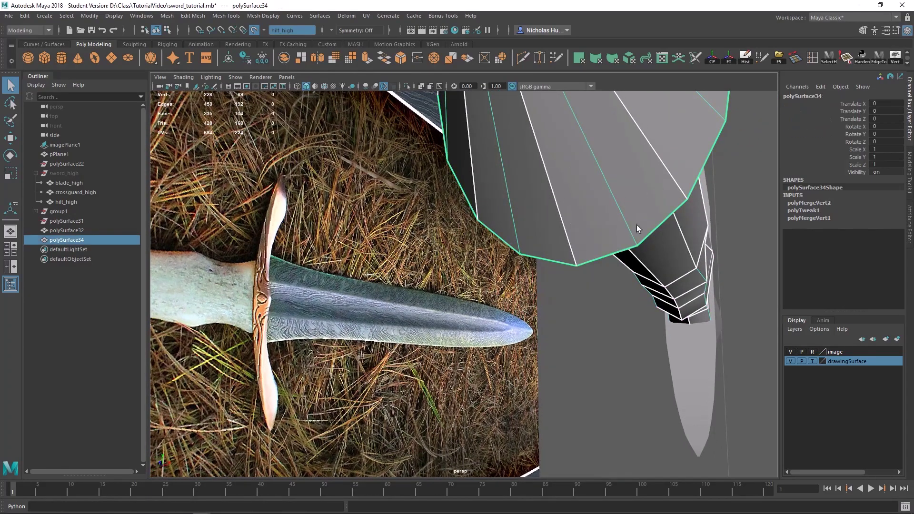
left_click_drag(636, 224, 564, 253, "alt")
key("3")
left_click_drag(580, 291, 537, 304, "alt")
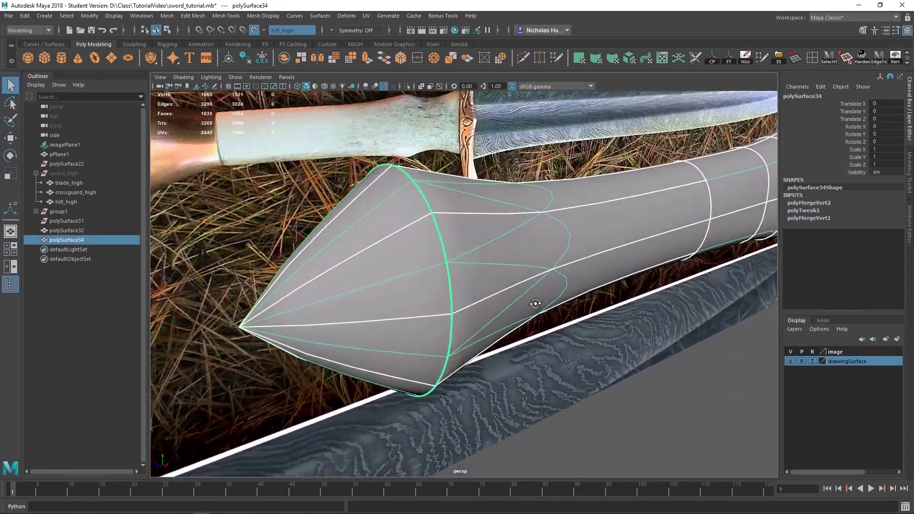
scroll(571, 348, "down", 3)
left_click(620, 396)
left_click_drag(646, 356, 386, 269, "alt")
left_click(385, 270)
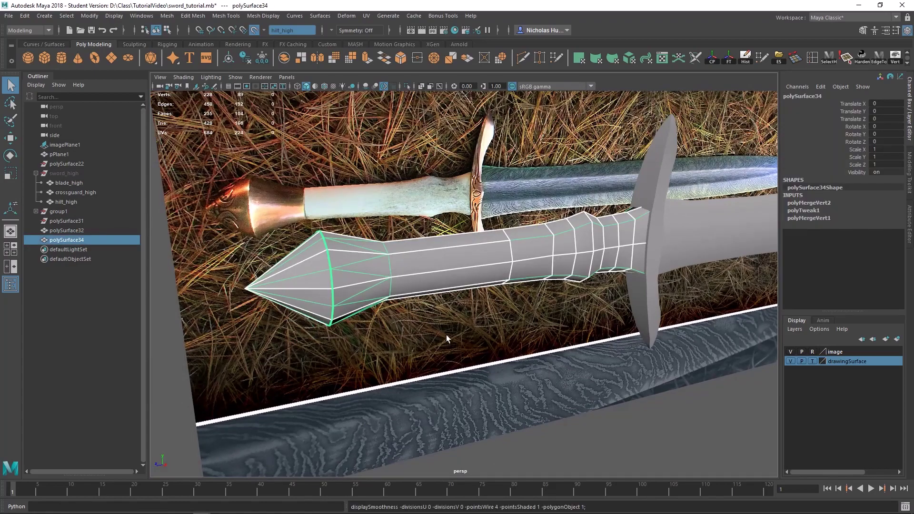
Step: Soften all edges of the low-poly hilt and clear the selection
left_click_drag(446, 335, 358, 309, "alt")
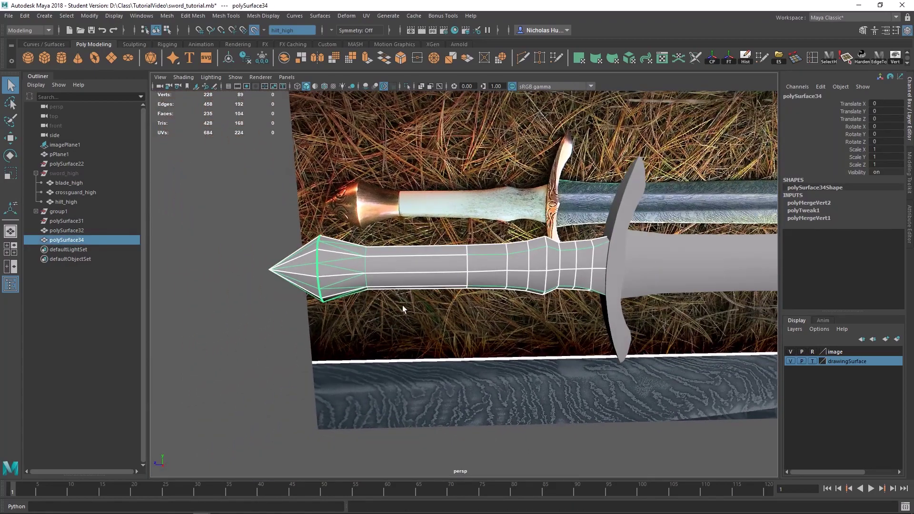
right_click_drag(413, 260, 499, 265, "shift")
middle_click_drag(442, 310, 519, 328, "alt")
right_click_drag(519, 329, 542, 340, "alt")
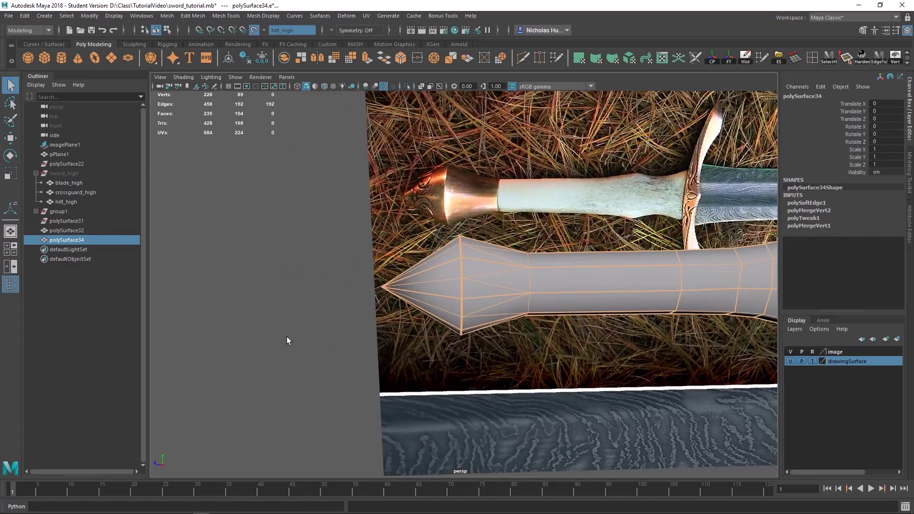
left_click(286, 337)
Step: Turn off the live surface, select all vertices of the pommel ring and scale them flat along the sword's length
left_click_drag(486, 334, 487, 293, "alt")
middle_click_drag(429, 254, 498, 326, "alt")
left_click_drag(498, 325, 487, 243, "alt")
left_click(445, 307)
right_click_drag(487, 242, 443, 244)
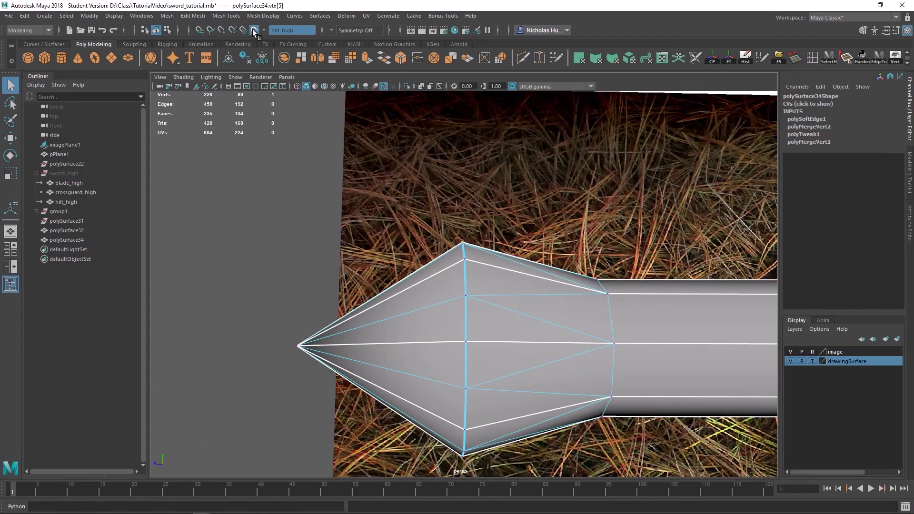
left_click(254, 30)
middle_click_drag(435, 186, 413, 159, "alt")
left_click_drag(390, 158, 478, 469)
key("w")
key("r")
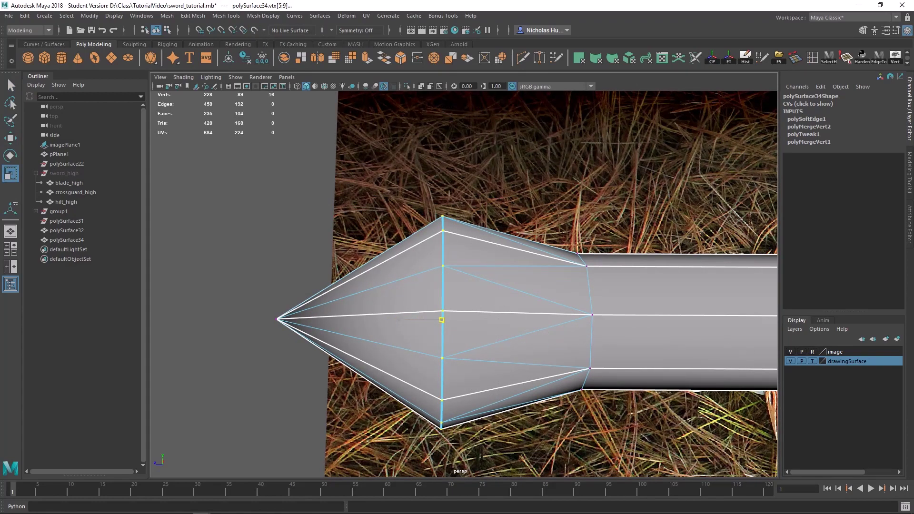
left_click_drag(476, 369, 414, 337, "alt")
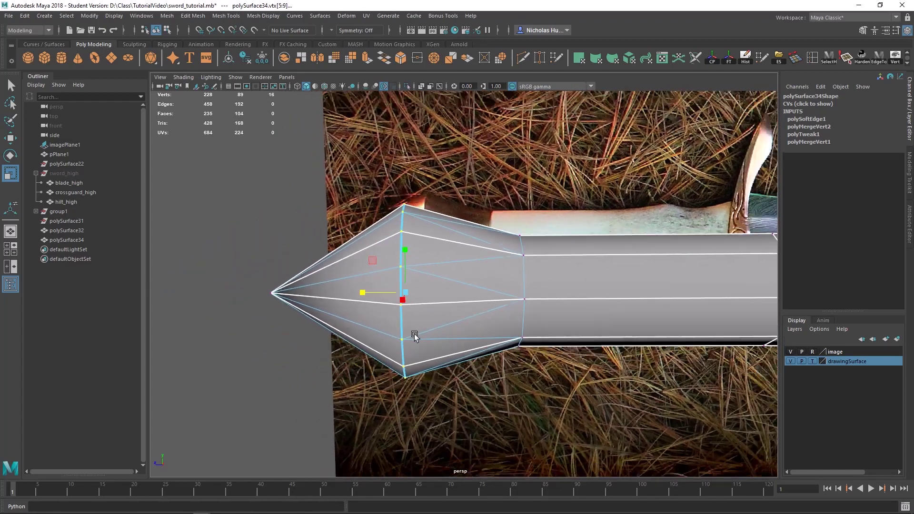
Step: Show the sword_high group, compare its pommel with the low-poly one and hide the group again
left_click(63, 174)
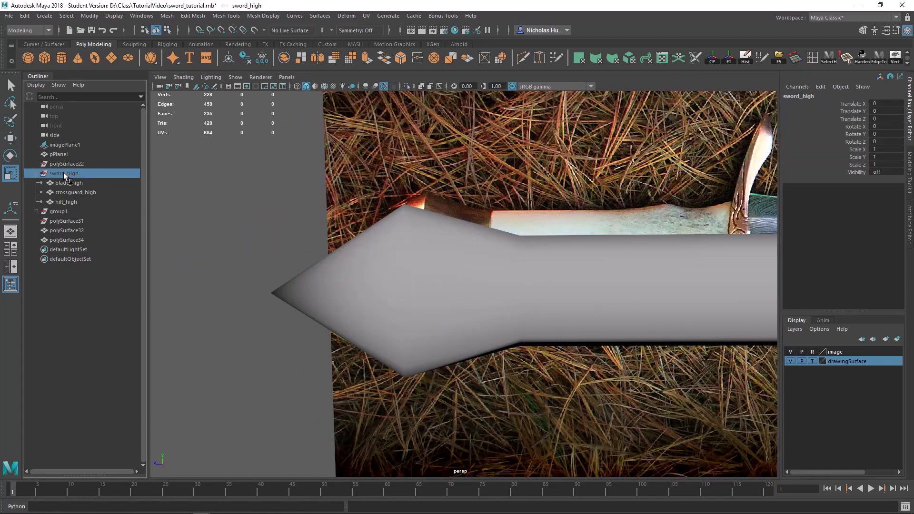
key("shift+h")
left_click_drag(408, 257, 337, 252, "alt")
scroll(336, 252, "up", 8)
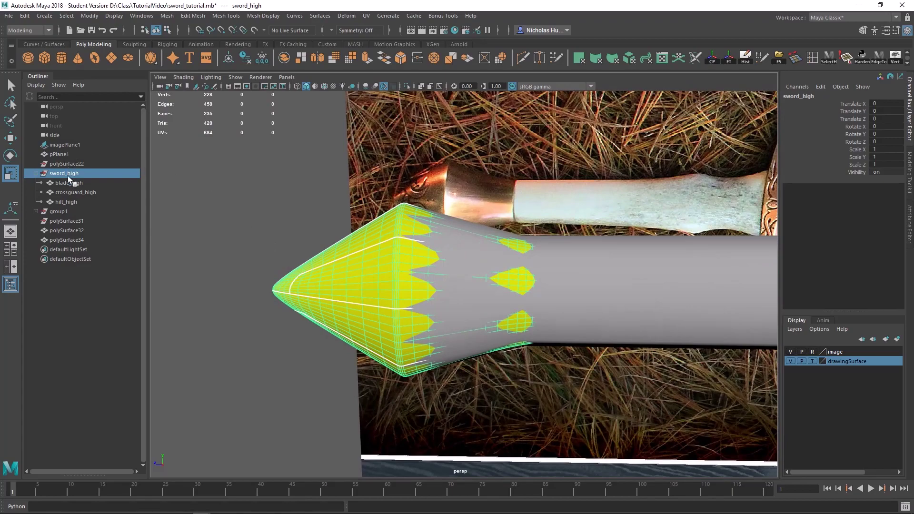
left_click(61, 164)
left_click(62, 171)
key("h")
scroll(420, 248, "down", 1)
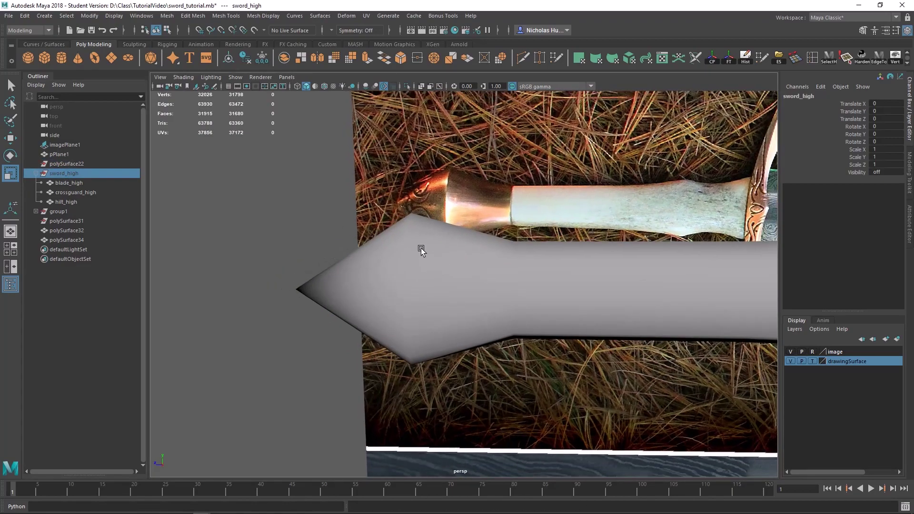
Step: Select the low-poly hilt and delete its construction history
middle_click_drag(512, 278, 314, 242, "alt")
middle_click_drag(648, 312, 294, 292, "alt")
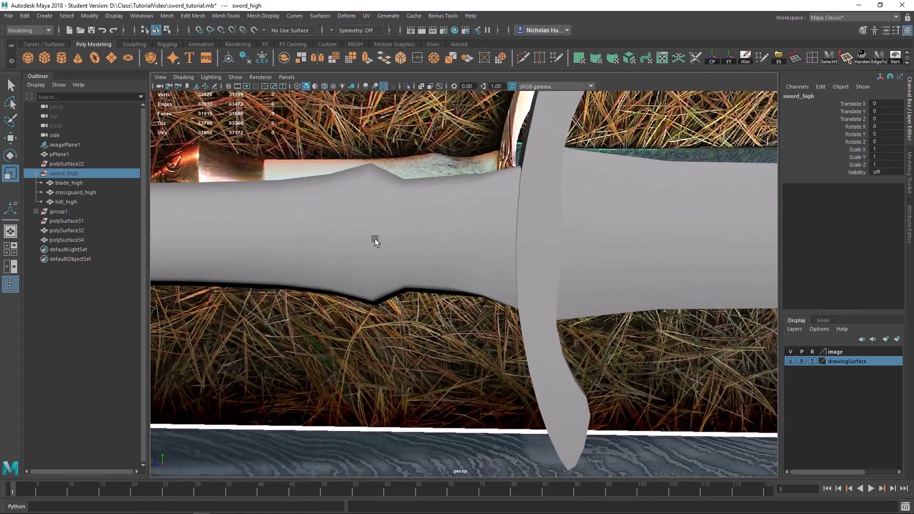
left_click(375, 242)
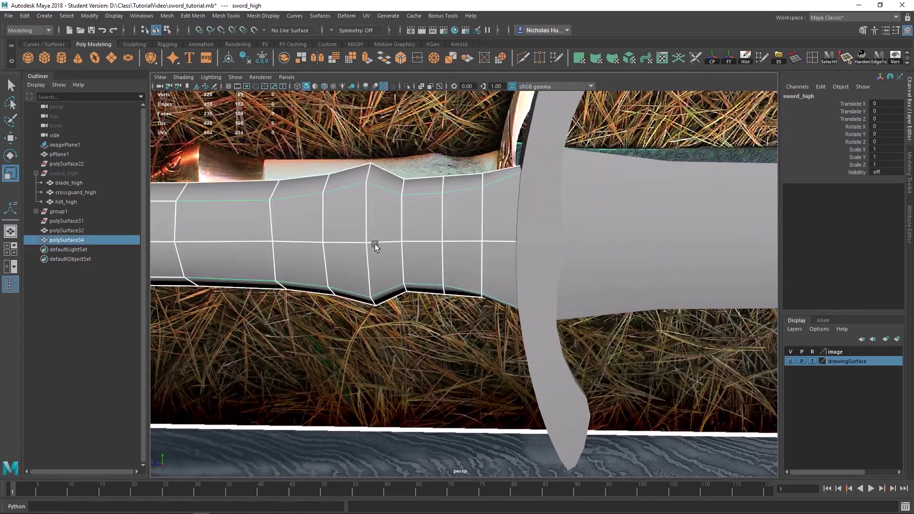
left_click_drag(375, 243, 468, 335, "alt")
right_click_drag(468, 335, 445, 307, "alt")
middle_click_drag(445, 307, 159, 297, "alt")
middle_click_drag(481, 284, 388, 306, "alt")
left_click(743, 56)
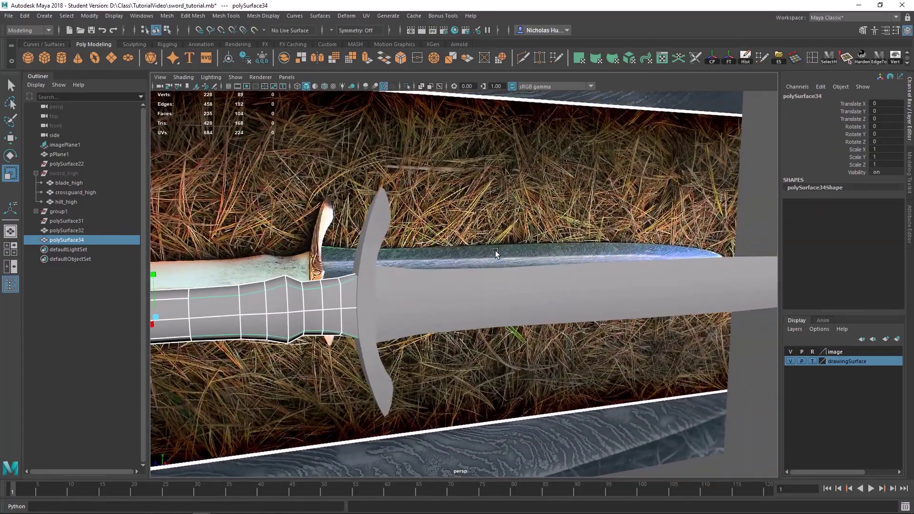
Step: Select the low-poly sword parts and unparent the crossguard mesh from its group
left_click_drag(498, 253, 321, 312, "alt")
key("q")
left_click_drag(528, 248, 482, 245, "alt")
key("w")
right_click_drag(482, 245, 416, 241, "alt")
left_click_drag(416, 241, 288, 248, "alt")
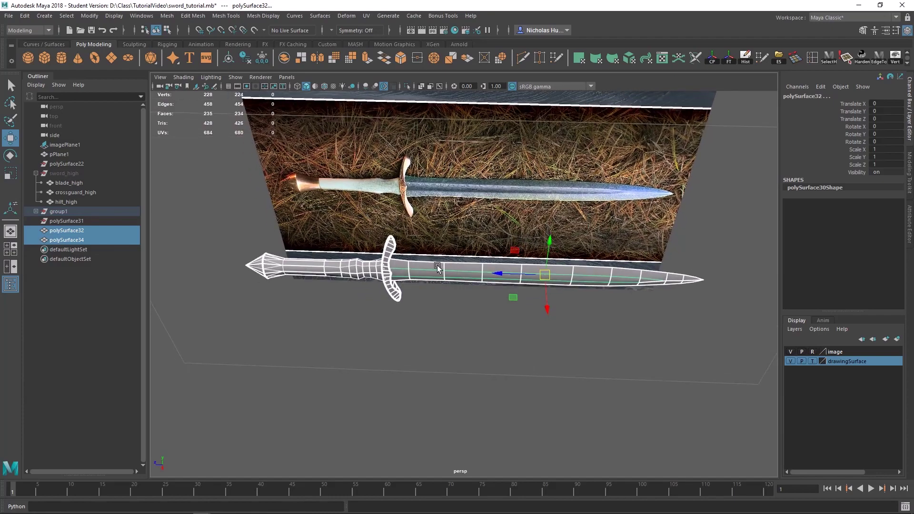
left_click_drag(479, 342, 244, 213)
key("shift+p")
key("shift+p")
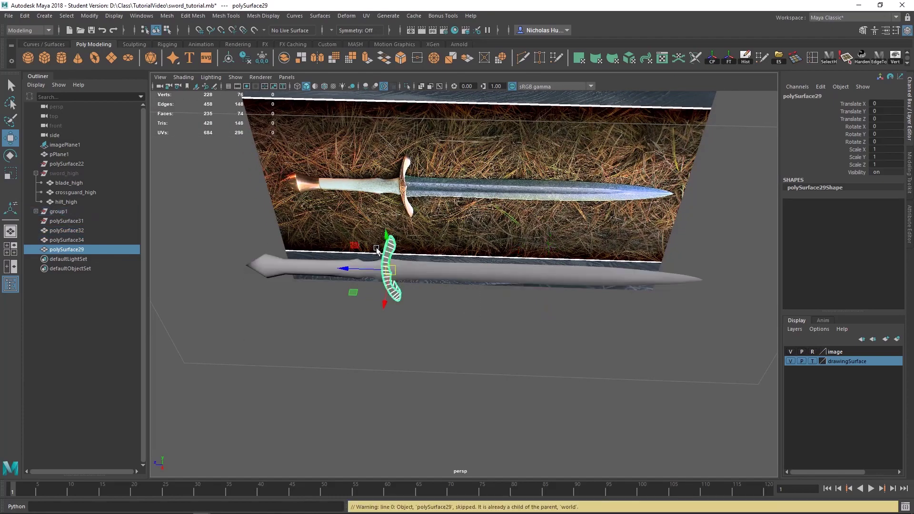
Step: Show the grid and snap the shared pivot of the blade, hilt and crossguard meshes to the grid's center
right_click_drag(381, 248, 448, 335, "alt")
left_click_drag(237, 201, 551, 367)
right_click_drag(553, 368, 510, 323, "alt")
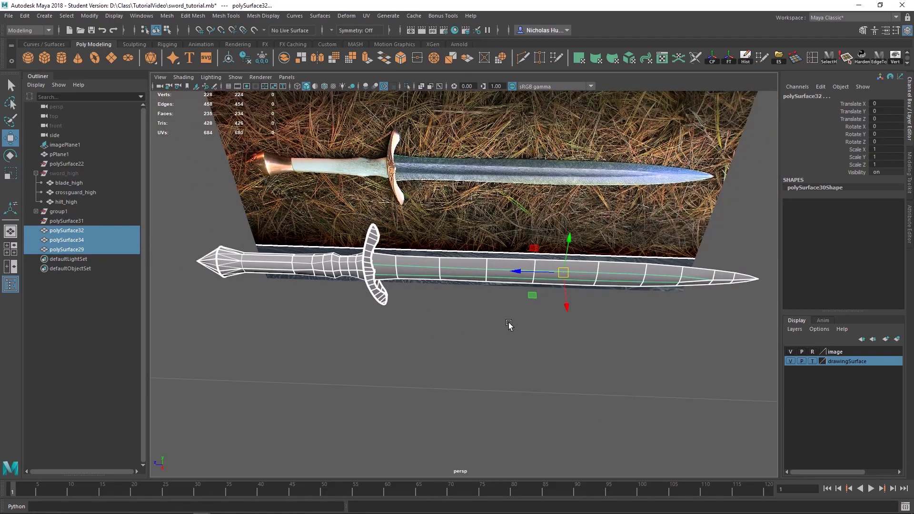
left_click(229, 86)
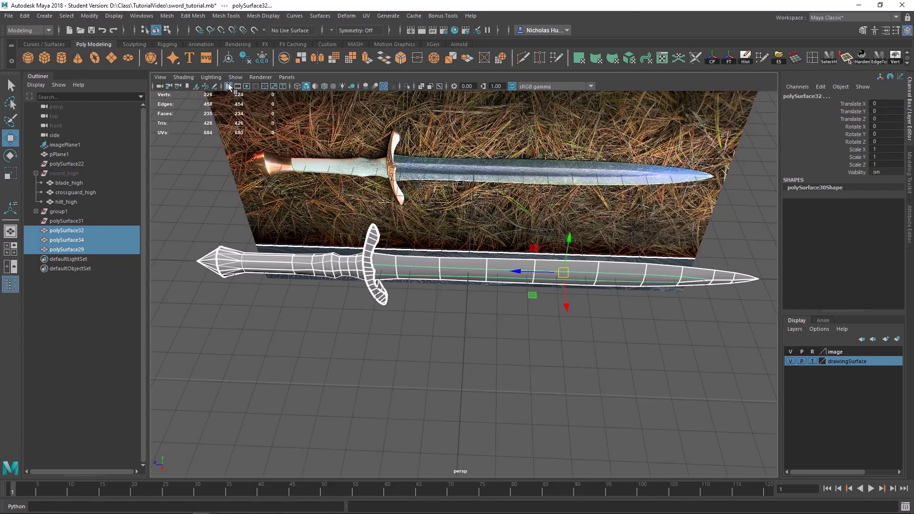
left_click_drag(465, 230, 464, 238, "alt")
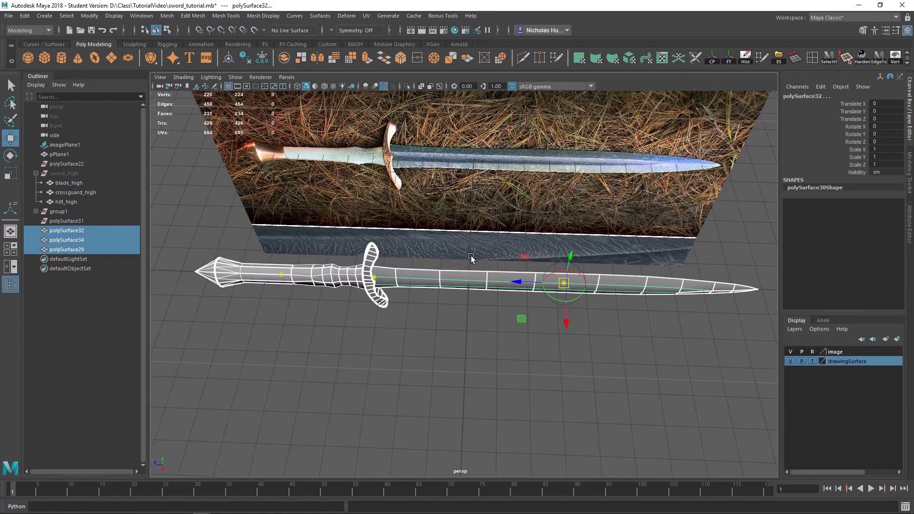
middle_click_drag(430, 332, 467, 291)
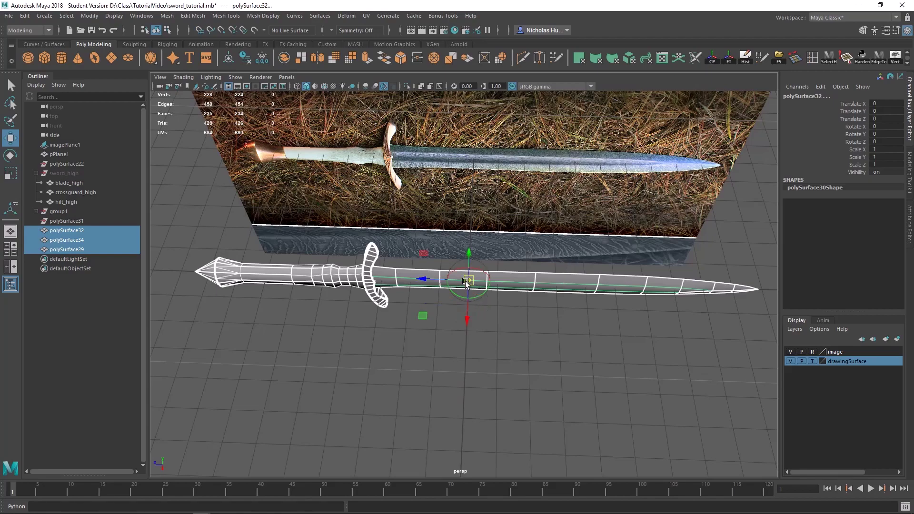
Step: Reselect the three low-poly sword meshes and check their shared pivot against the grid from an angle
left_click_drag(466, 279, 522, 291, "alt")
right_click_drag(320, 294, 339, 294, "alt")
left_click(342, 361)
left_click_drag(280, 170, 606, 444)
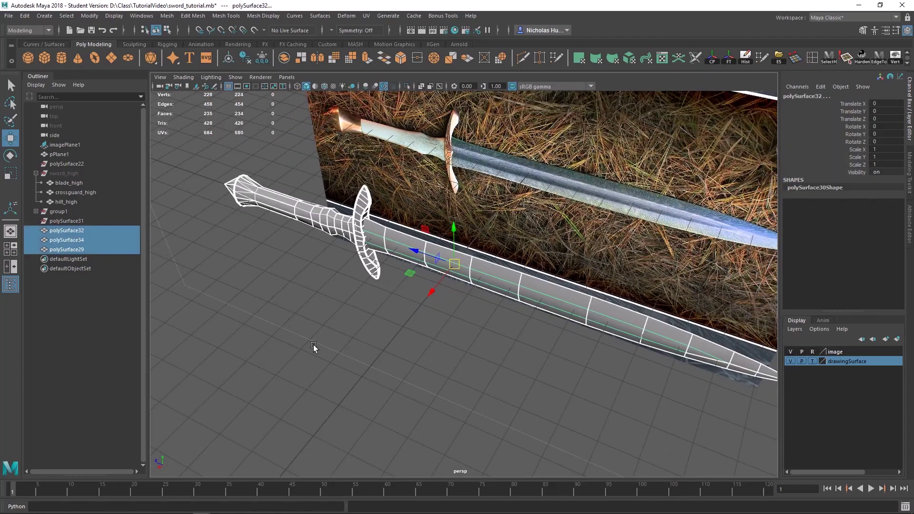
left_click(197, 282)
Step: Show the sword_high group over the low-poly sword, hide it again and inspect the low-poly sword
left_click(64, 173)
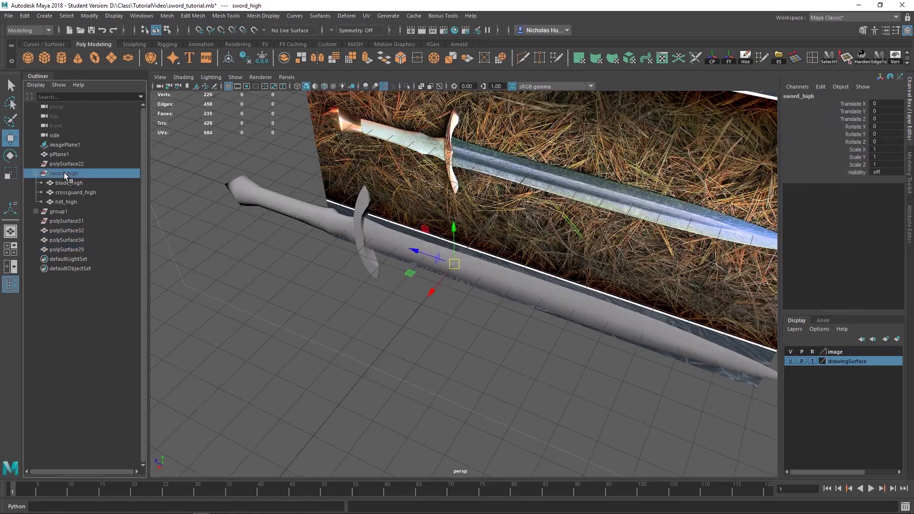
key("h")
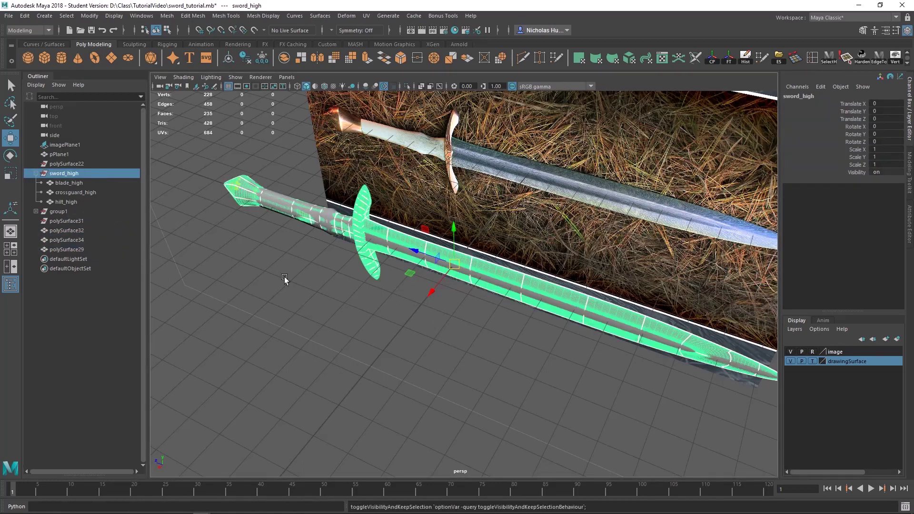
key("h")
left_click_drag(377, 324, 499, 300, "alt")
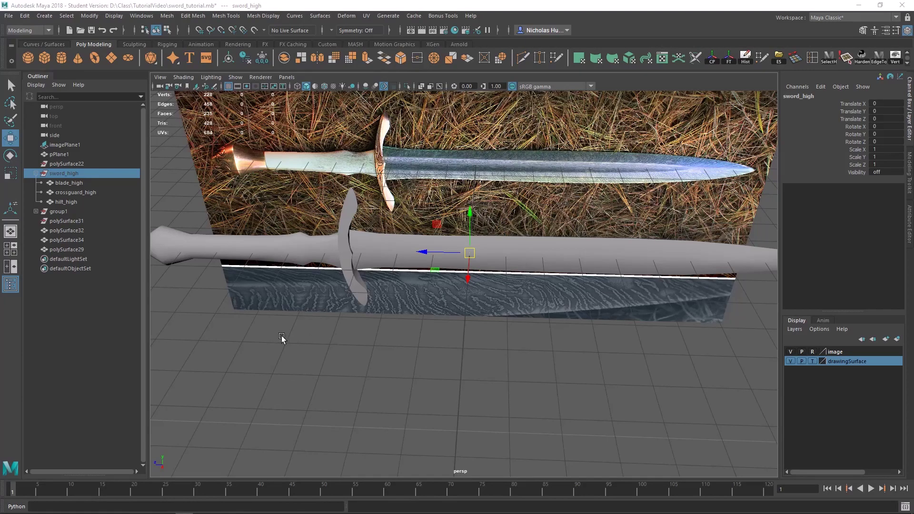
left_click_drag(282, 337, 289, 339, "alt")
left_click_drag(562, 414, 474, 351, "alt")
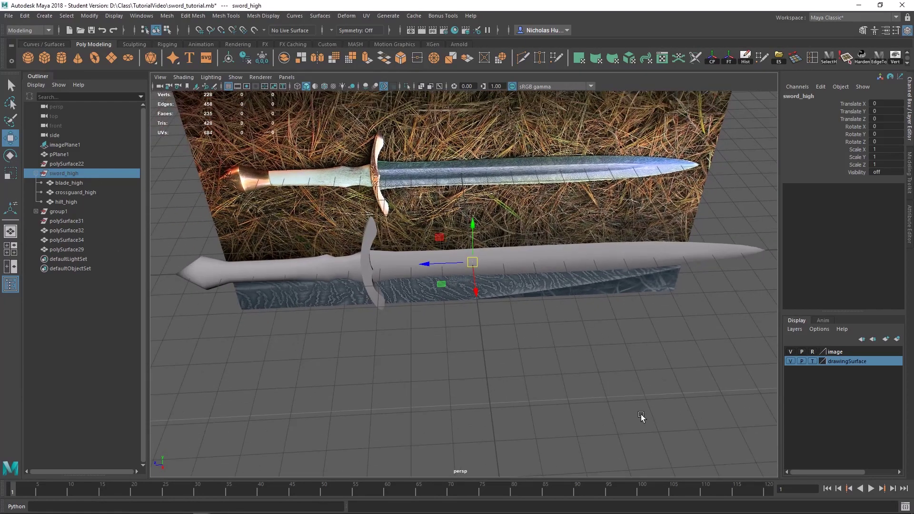
Step: Group the low-poly blade, hilt and crossguard meshes, rename the group sword_low and expand it
mouse_move(646, 415)
left_mouse_down()
mouse_move(321, 231)
mouse_move(338, 267)
left_mouse_up()
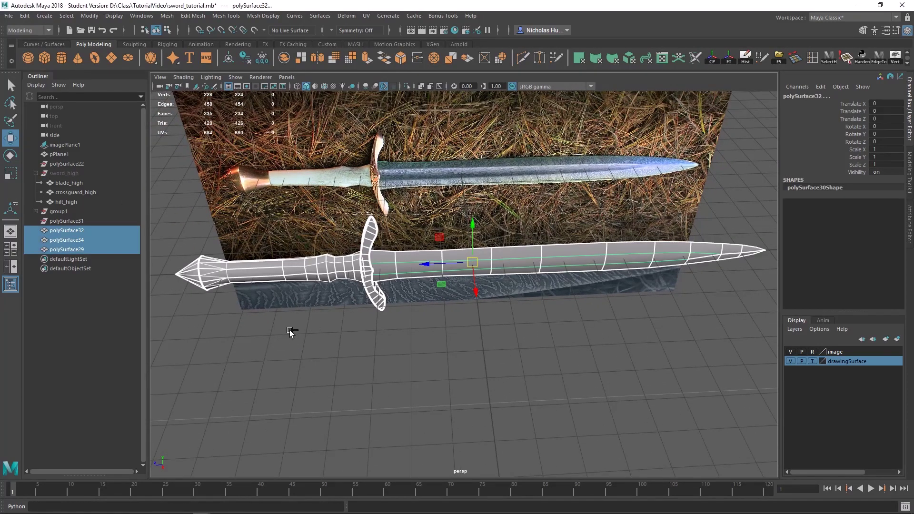
key("ctrl+g")
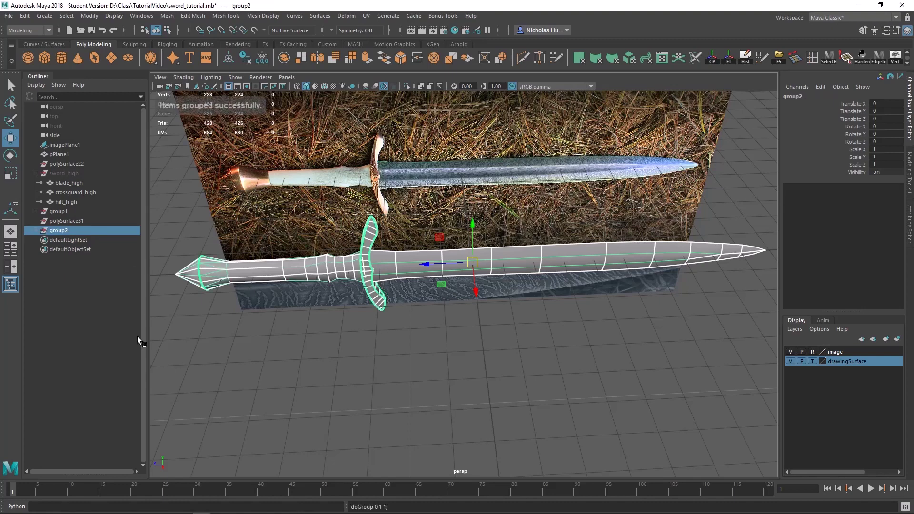
left_click(219, 355)
double_click(57, 230)
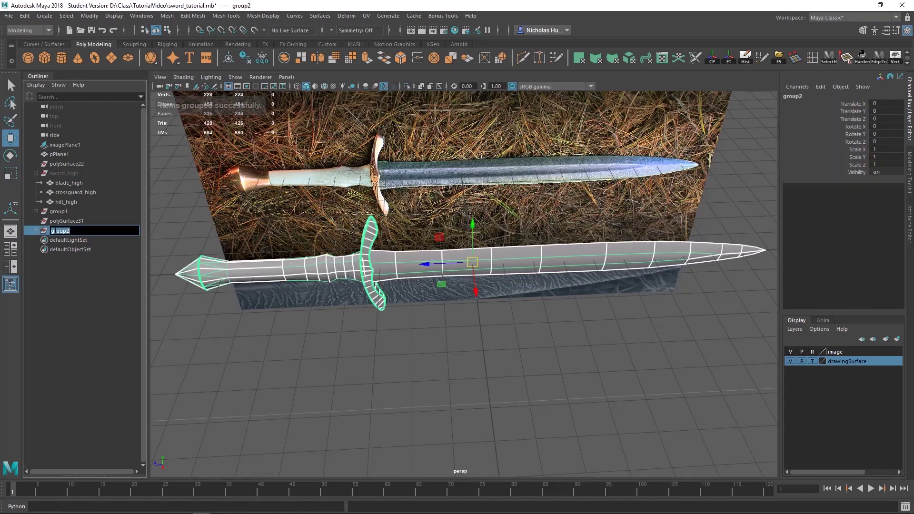
type("sword_low")
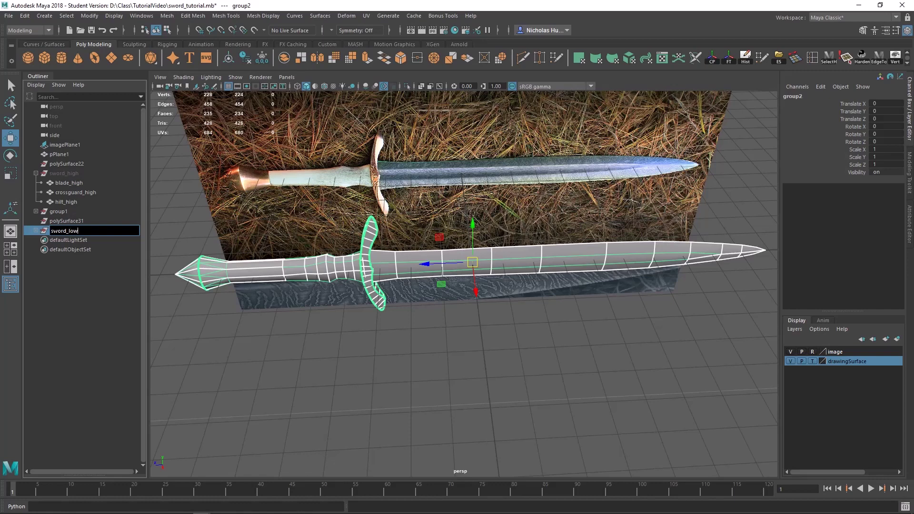
key("Return")
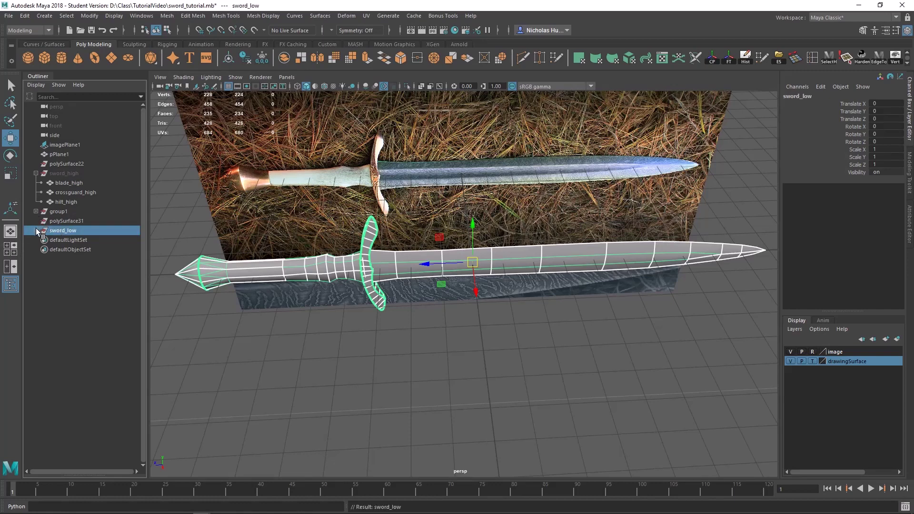
left_click(36, 230)
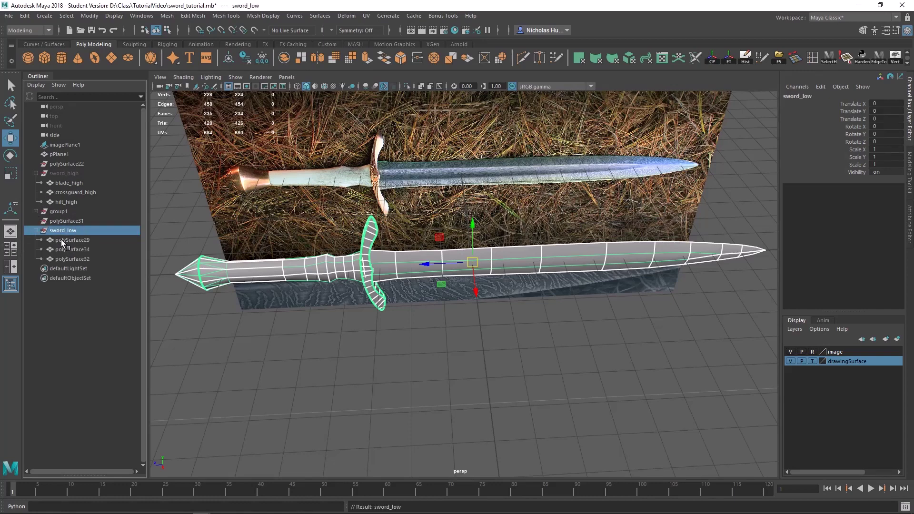
Step: Rename the low-poly blade mesh in the sword_low group as blade_low
left_click(66, 258)
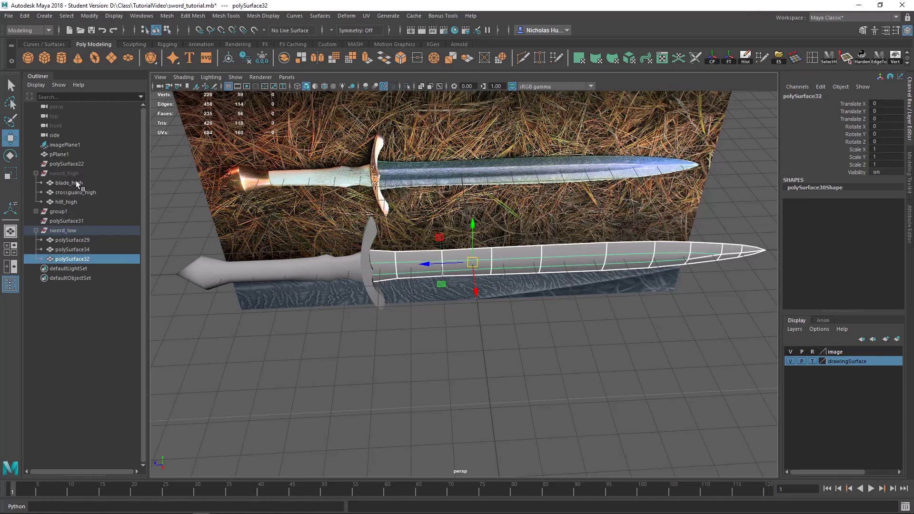
double_click(76, 260)
type("bla")
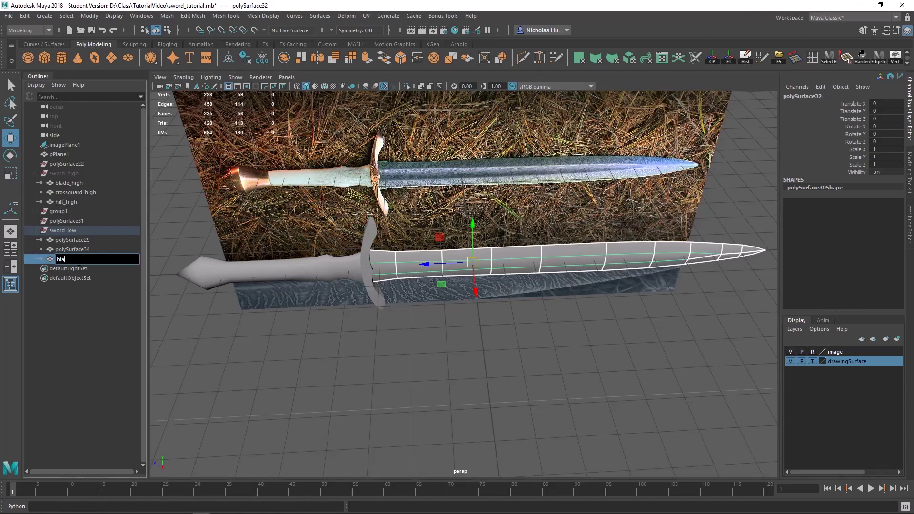
type("de_low")
key("Return")
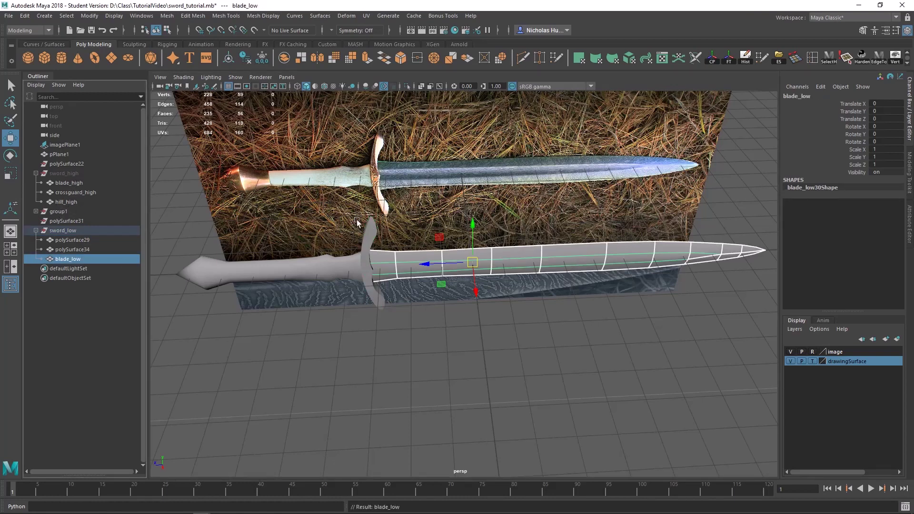
Step: Rename the low-poly crossguard mesh in the sword_low group as crossguard_low
left_click(368, 231)
double_click(86, 242)
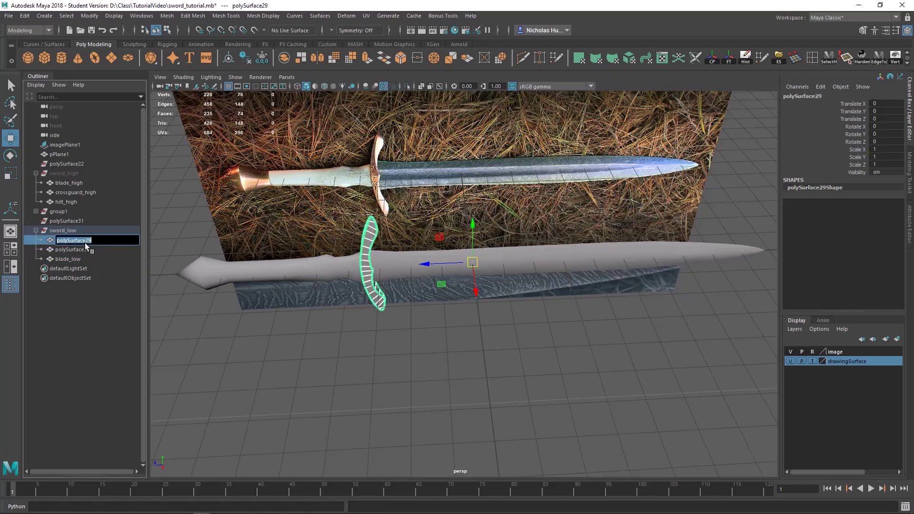
type("d_low")
key("Return")
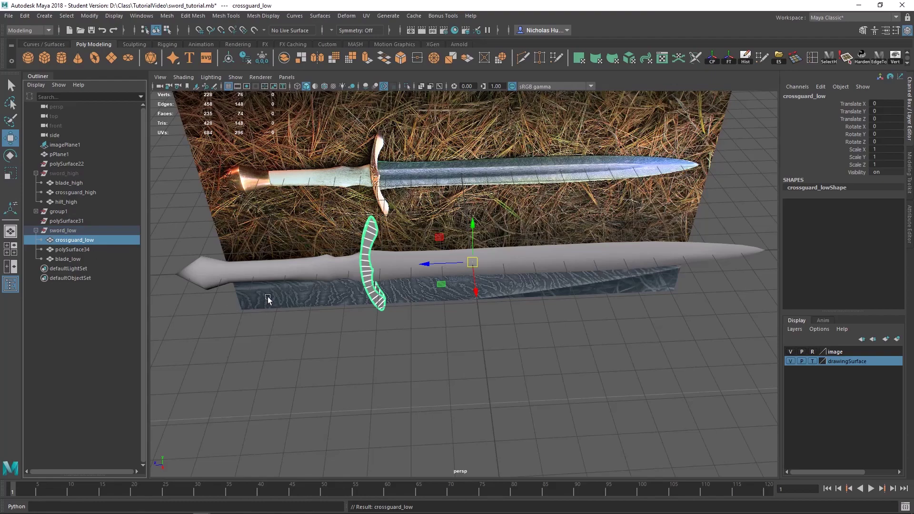
Step: Rename the low-poly hilt mesh in the sword_low group as hilt_low and clear the selection
left_click(258, 278)
middle_click_drag(245, 305, 335, 306, "alt")
right_click_drag(335, 306, 421, 333, "alt")
key("f")
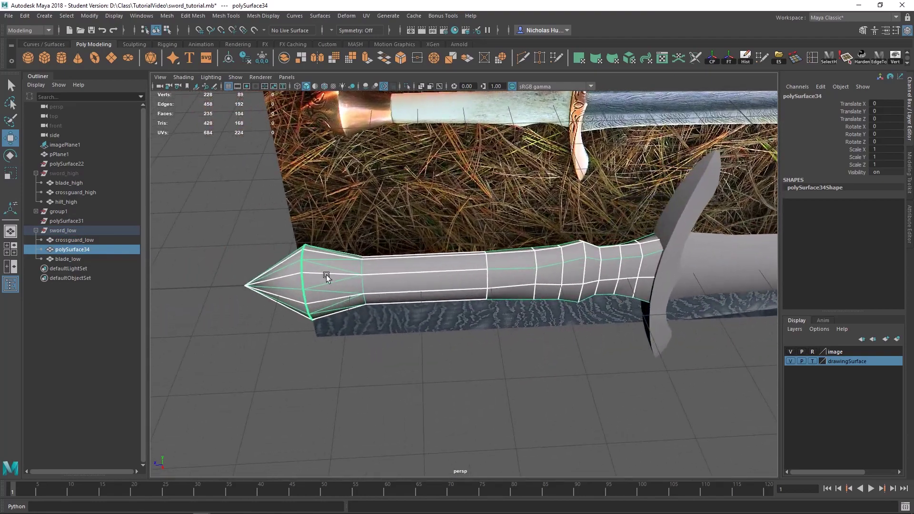
double_click(77, 250)
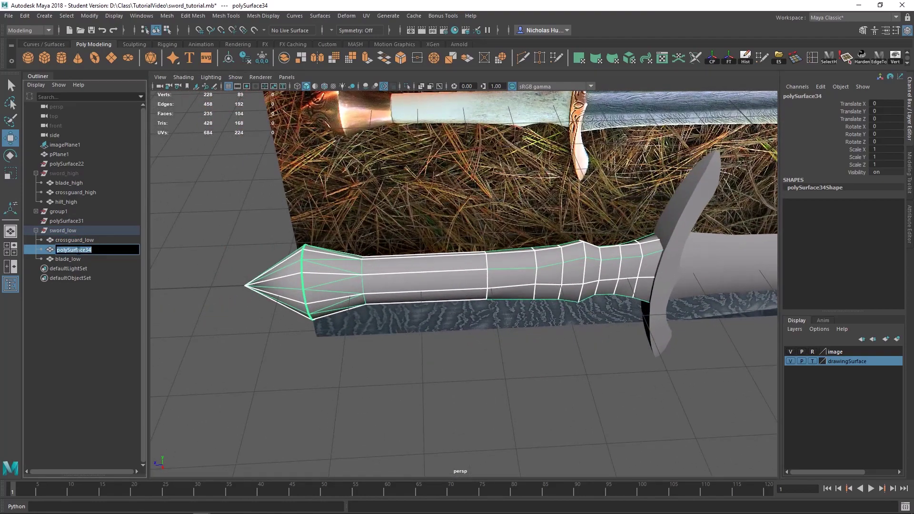
type("gr")
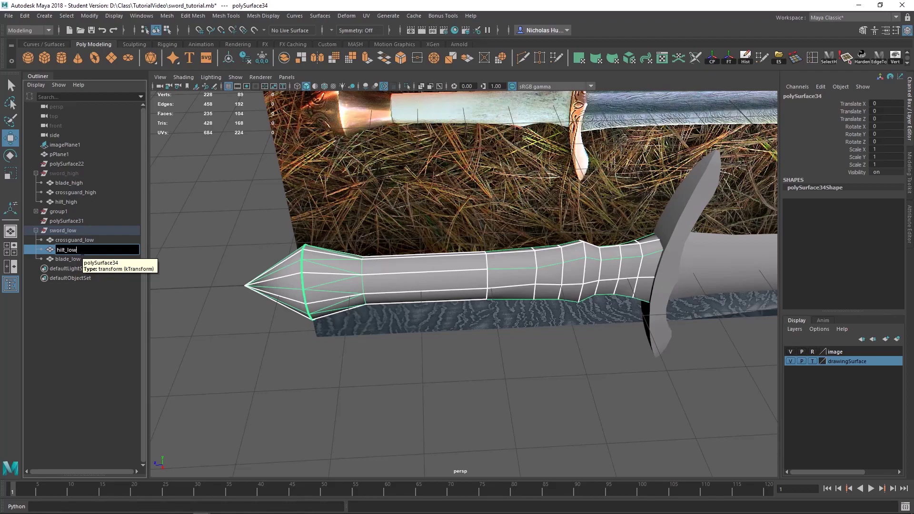
key("Return")
left_click(338, 377)
Step: Show the hidden sword_high group over the low-poly sword, with its child meshes expanded in the Outliner
right_click_drag(567, 343, 524, 295, "alt")
middle_click_drag(524, 295, 452, 285, "alt")
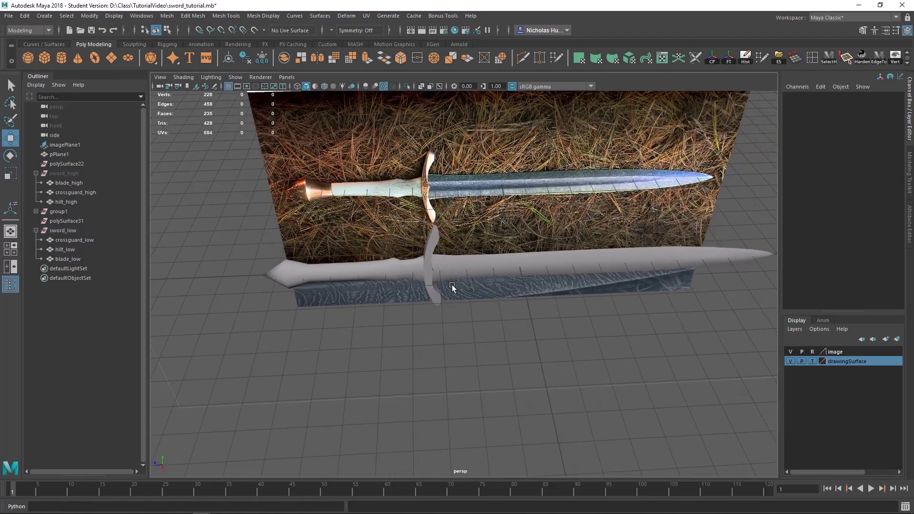
scroll(453, 287, "up", 8)
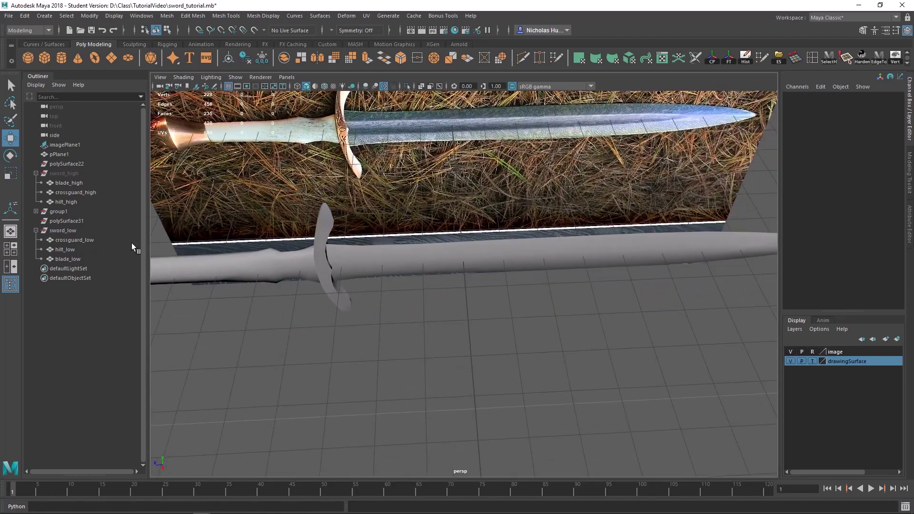
left_click(69, 173)
left_click(36, 174)
left_click(186, 331)
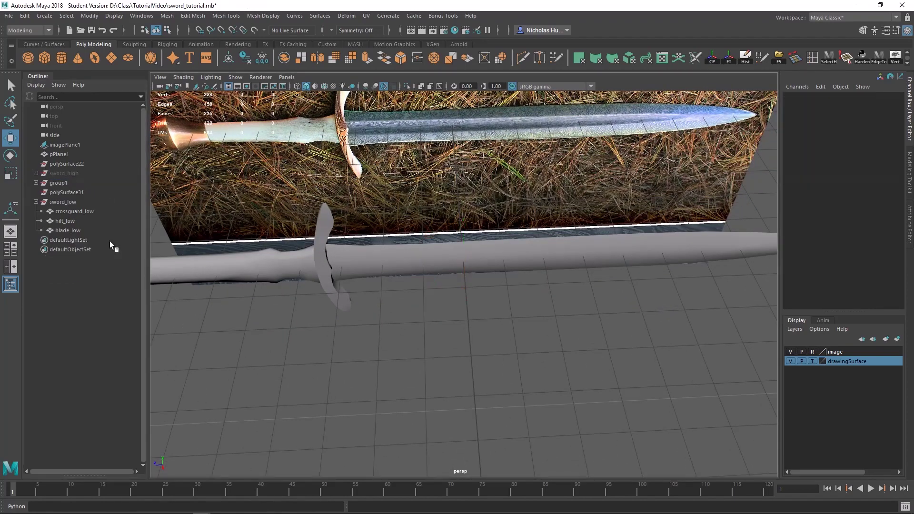
left_click(60, 174)
left_click(60, 174)
key("h")
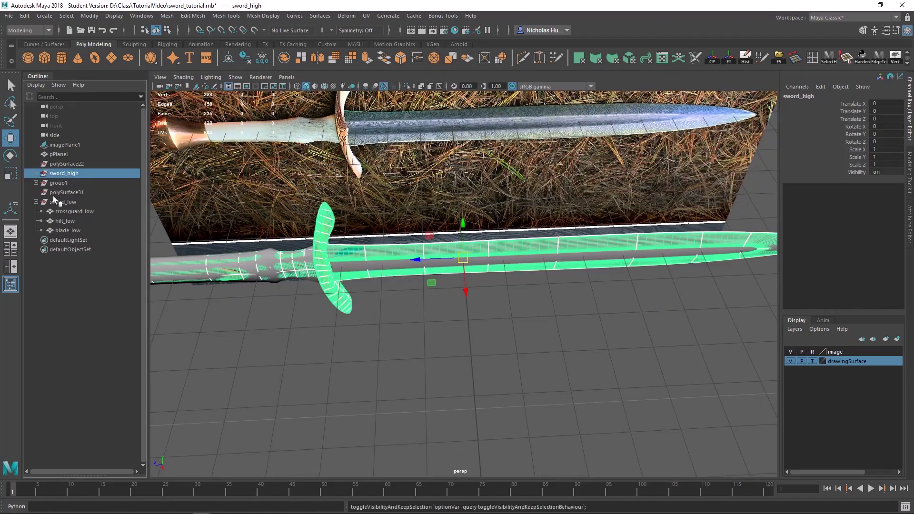
left_click(36, 173)
left_click(158, 333)
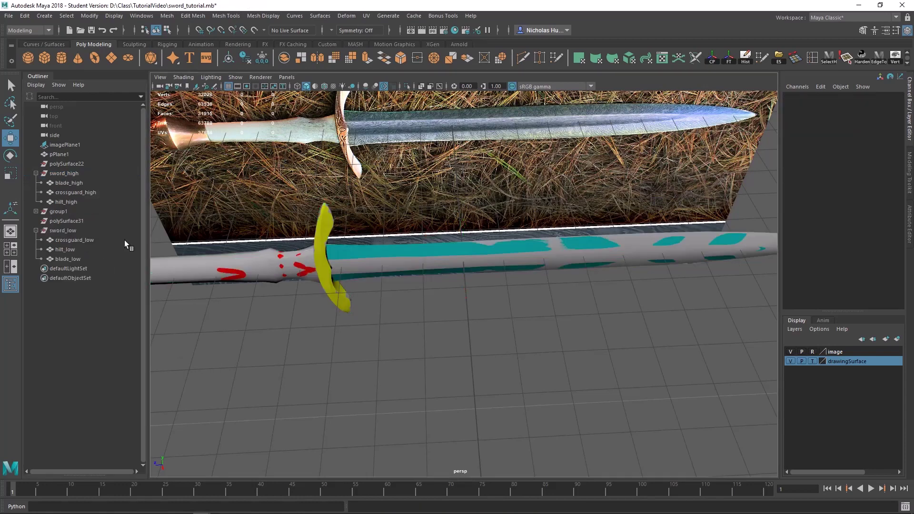
Step: Select the sword_high group, review its FBX settings for Export Selection and close the dialog without exporting
left_click(67, 174)
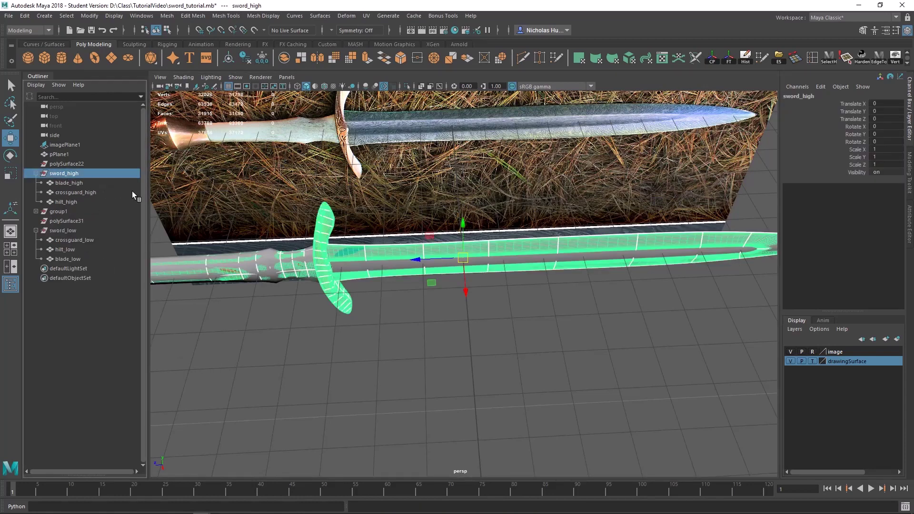
left_click(9, 15)
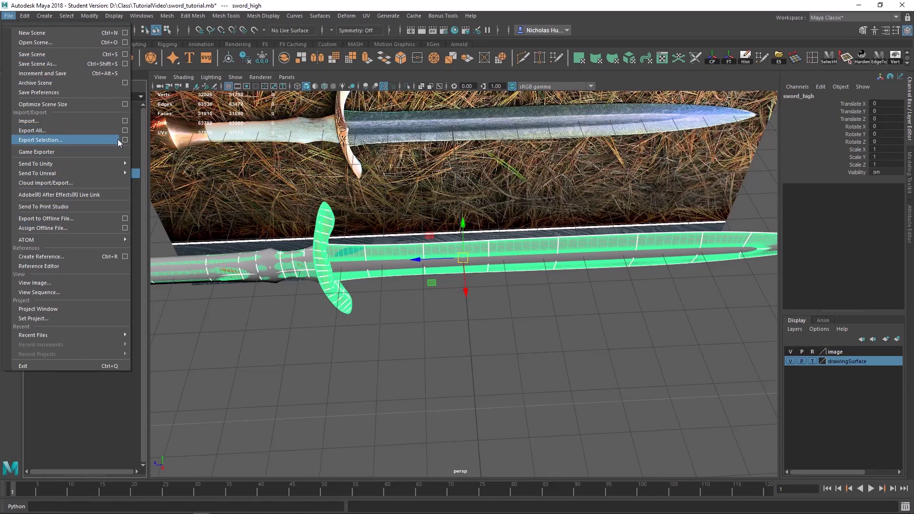
left_click(49, 140)
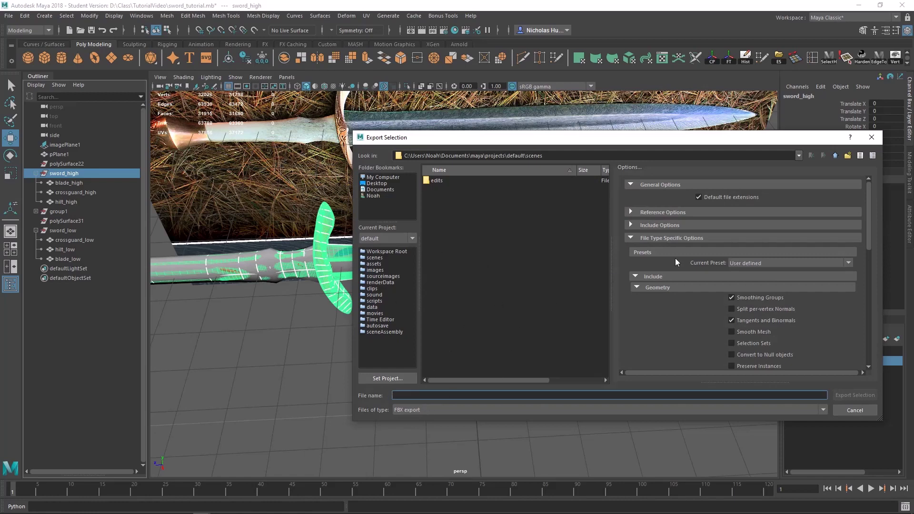
left_click(871, 138)
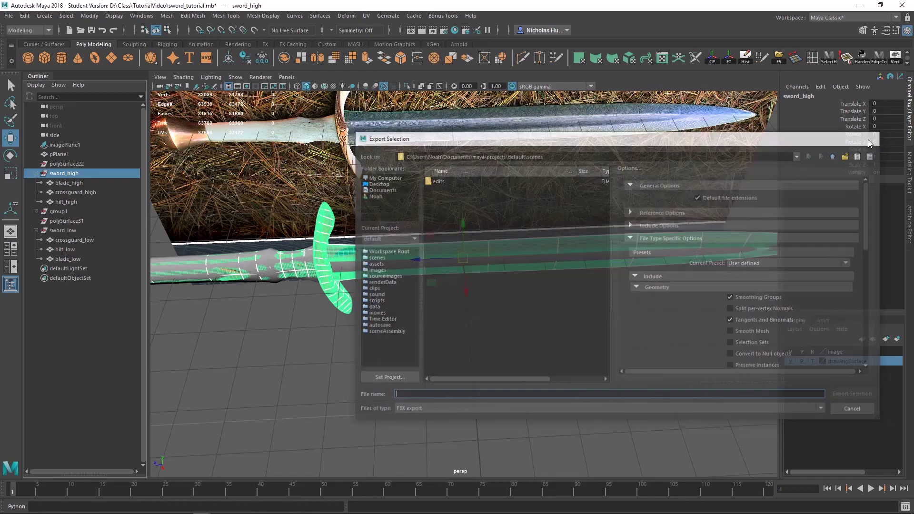
Step: Toggle the visibility of the sword_high group and leave it hidden
key("h")
key("h")
key("h")
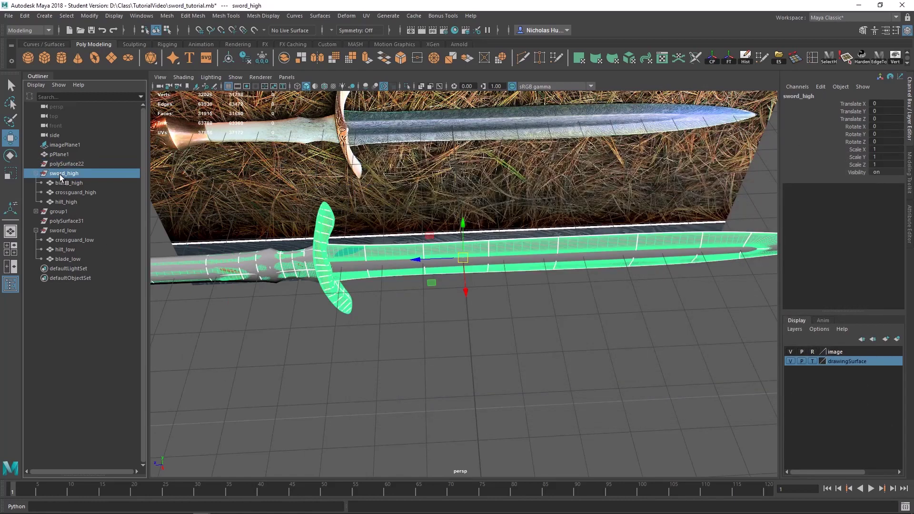
Step: Select the sword_low group, review Export Selection for it without exporting, and inspect the low-poly sword from another angle
left_click(62, 230)
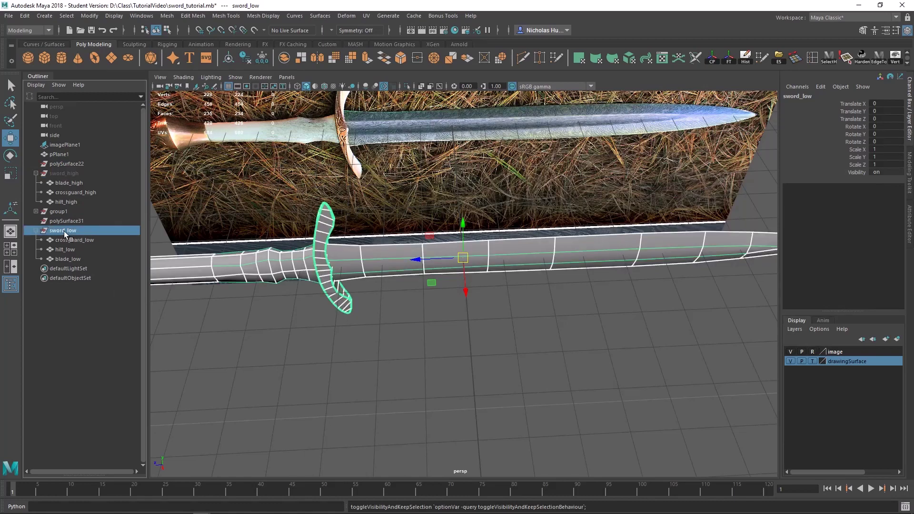
left_click(8, 15)
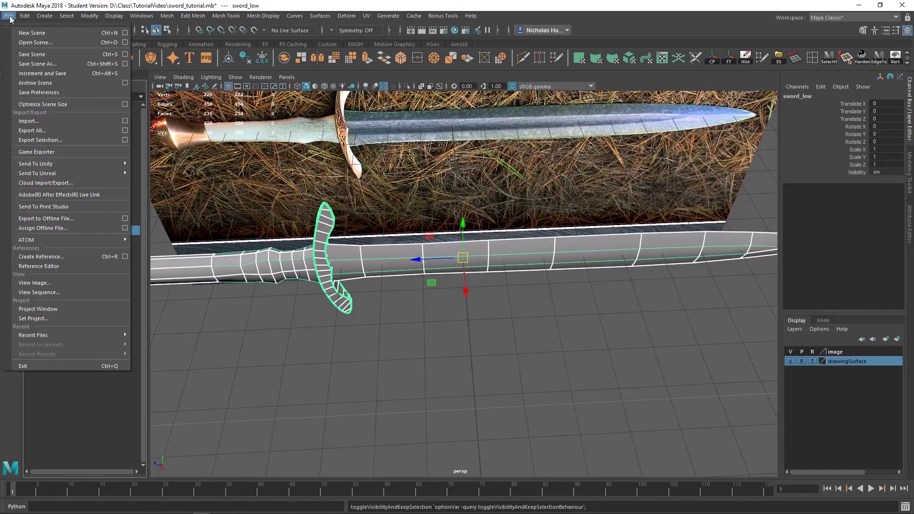
left_click(49, 140)
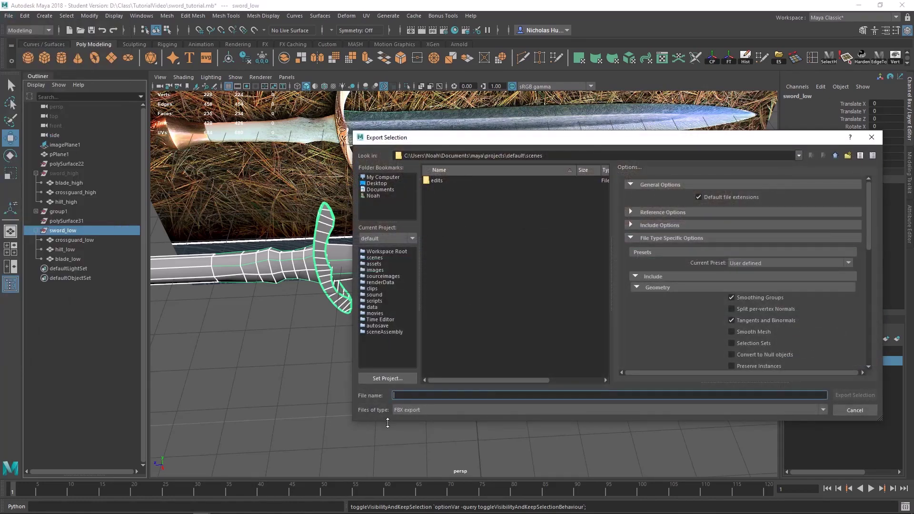
left_click(872, 138)
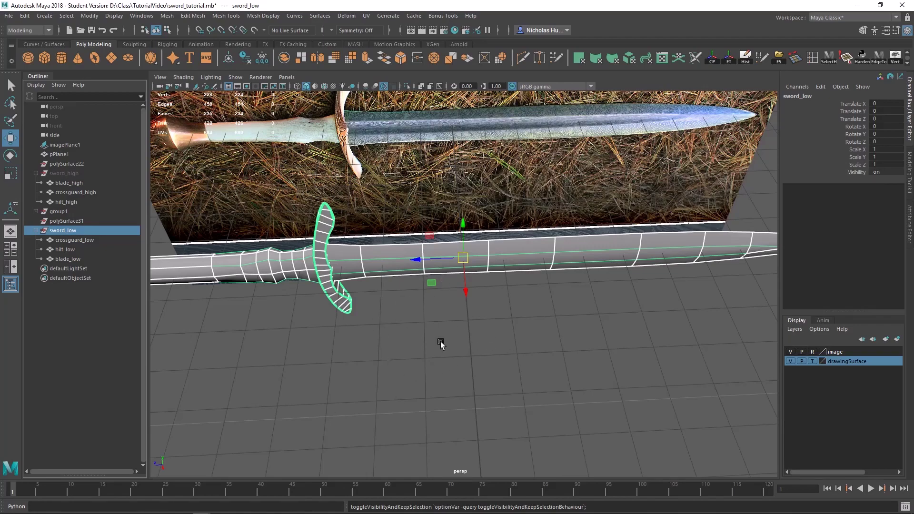
mouse_move(363, 338)
left_mouse_down("alt")
mouse_move(500, 302)
mouse_move(402, 327)
mouse_move(459, 362)
mouse_move(449, 310)
mouse_move(441, 353)
mouse_move(423, 340)
mouse_move(376, 344)
left_mouse_up("alt")
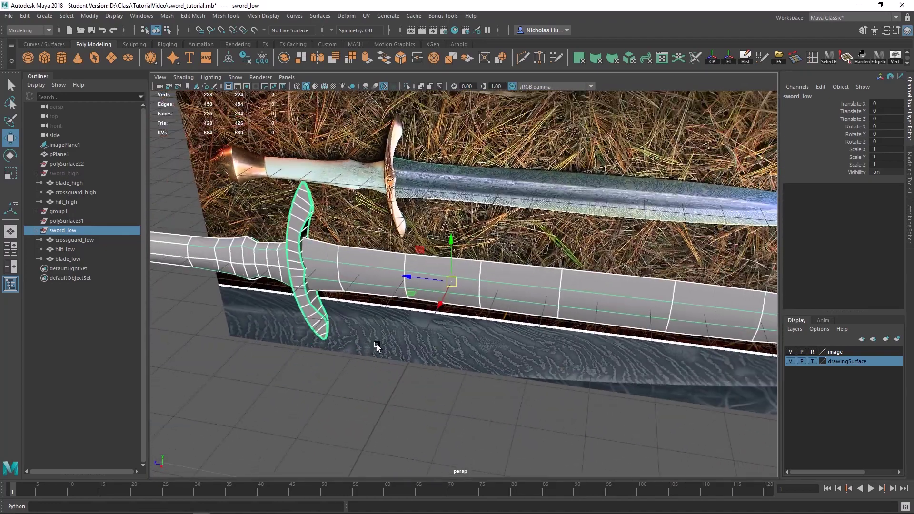